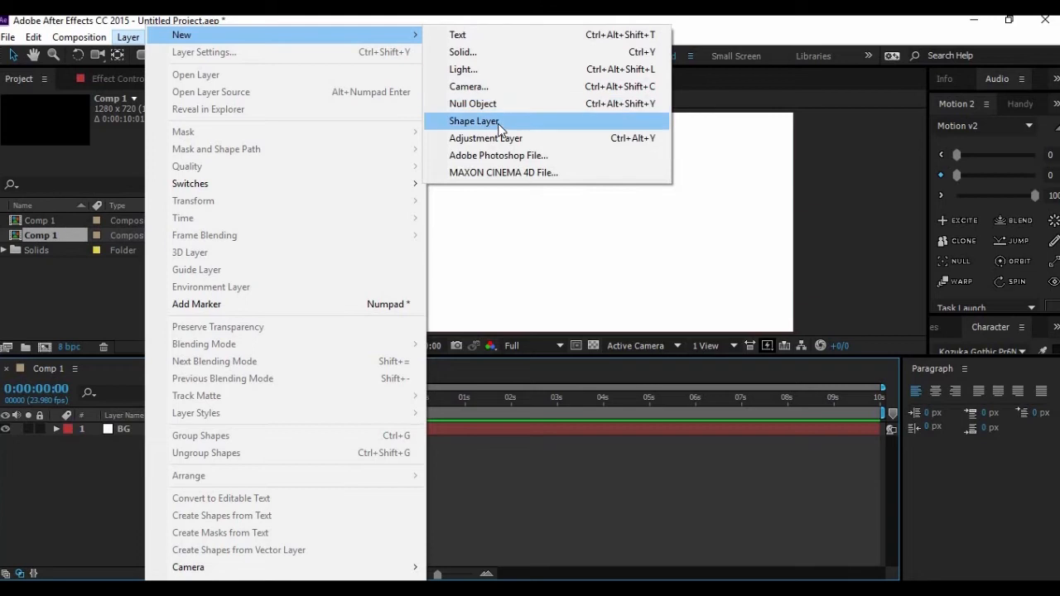
Draw a long, thin brown rounded-rectangle bar across the lower middle of the composition on a new shape layer.
{"action": "left_click", "coordinate": [144, 56]}
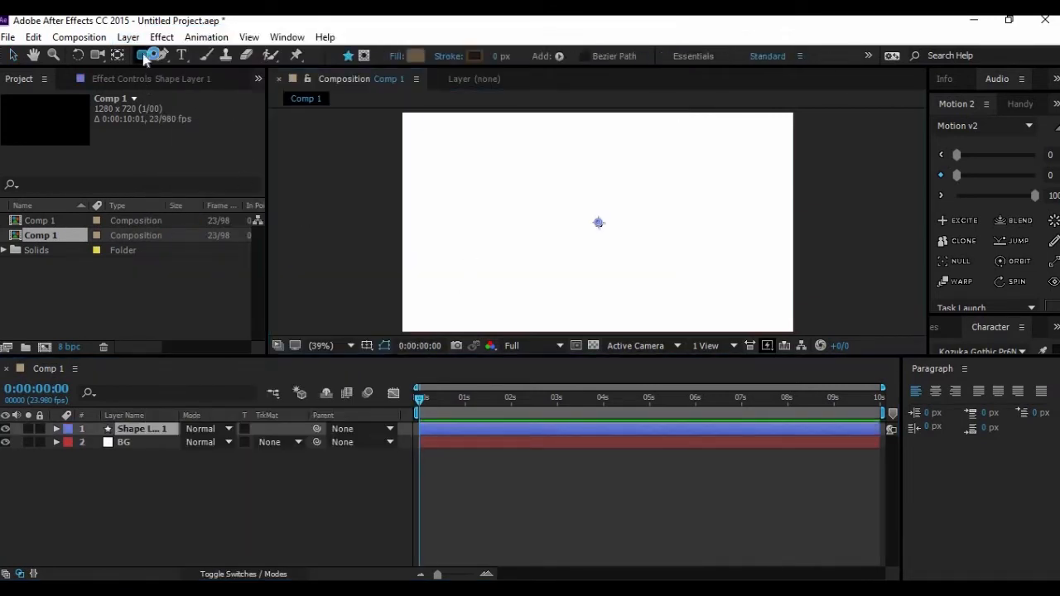
{"action": "left_click", "coordinate": [215, 74]}
{"action": "left_click_drag", "start_coordinate": [498, 277], "coordinate": [710, 270]}
{"action": "left_click", "coordinate": [12, 56]}
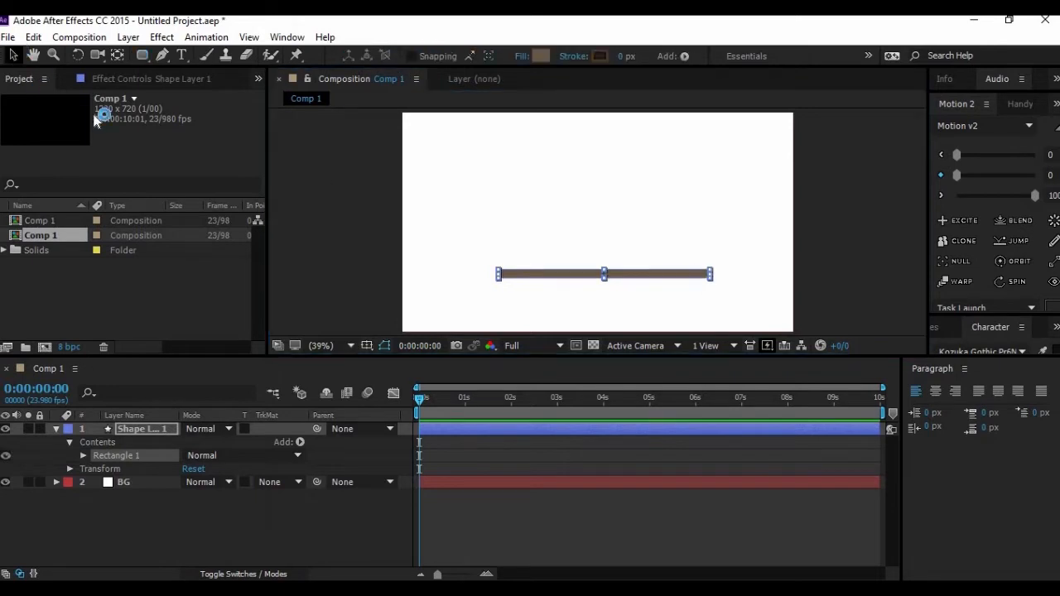
Rename the bar's shape layer as base.
{"action": "left_click", "coordinate": [165, 432]}
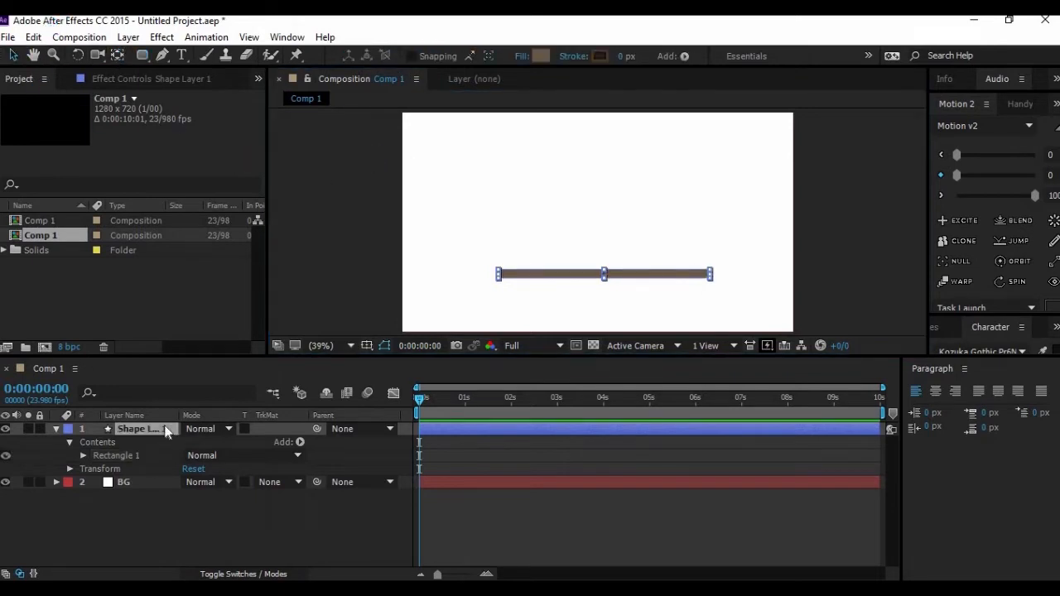
{"action": "key", "text": "Return"}
{"action": "type", "text": "ba"}
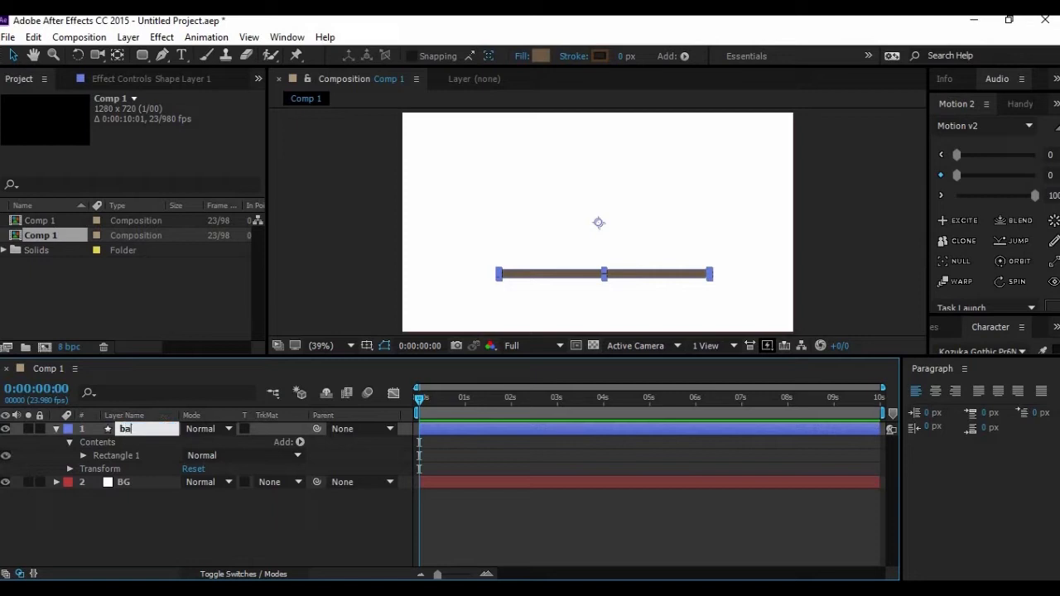
{"action": "type", "text": "se"}
{"action": "key", "text": "Return"}
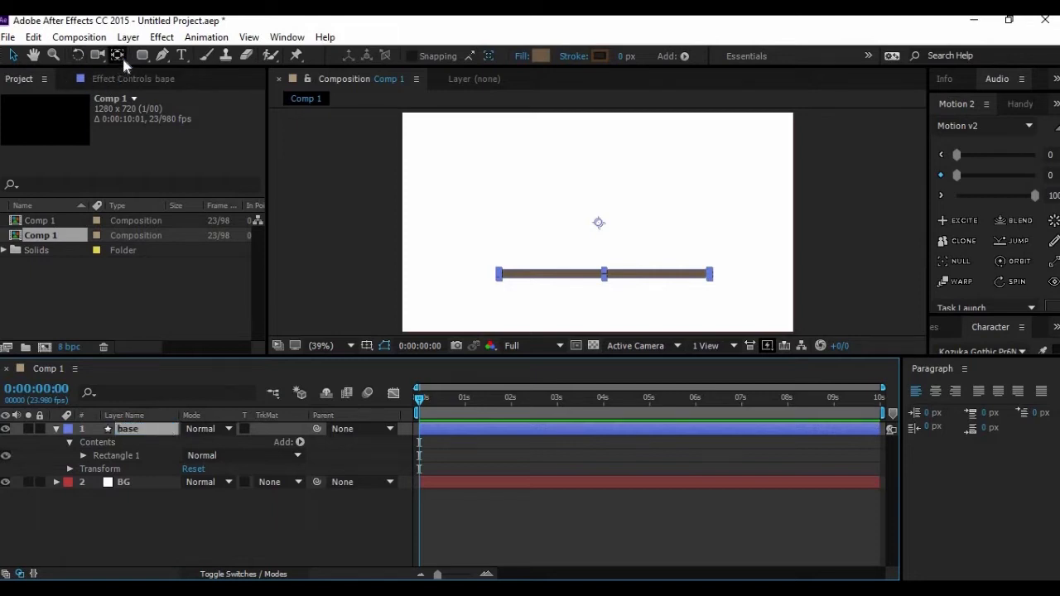
Centre the base layer's anchor point on the bar and move the bar up slightly, to a position of about 658, 483.
{"action": "left_click", "coordinate": [652, 284]}
{"action": "left_click_drag", "start_coordinate": [598, 224], "coordinate": [604, 273]}
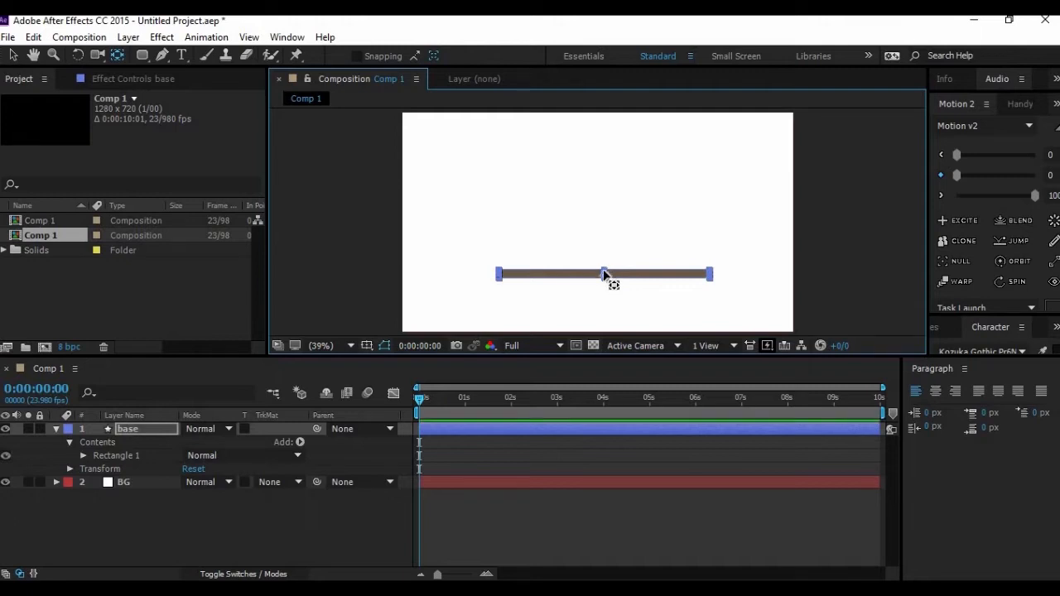
{"action": "left_click", "coordinate": [10, 54]}
{"action": "left_click_drag", "start_coordinate": [635, 275], "coordinate": [634, 251]}
{"action": "key", "text": "Down"}
{"action": "key", "text": "Down"}
{"action": "key", "text": "Down"}
{"action": "key", "text": "Down"}
{"action": "key", "text": "Down"}
{"action": "key", "text": "Down"}
{"action": "key", "text": "Down"}
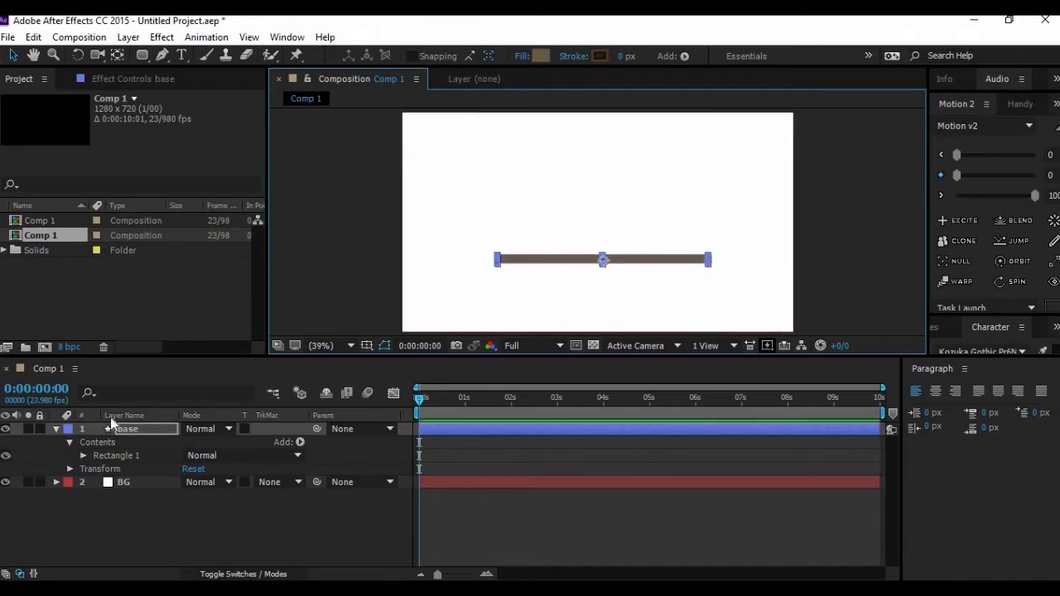
Set the base layer's horizontal scale to 0% with height kept at 100%, and keyframe Scale at 0:00:00:00.
{"action": "left_click", "coordinate": [127, 433]}
{"action": "left_click", "coordinate": [70, 468]}
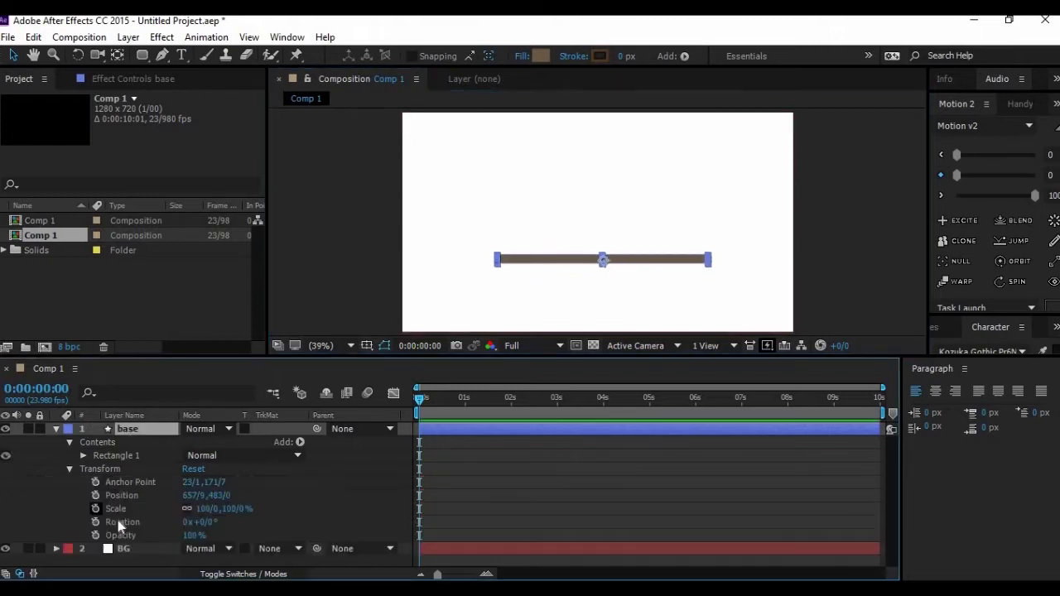
{"action": "left_click", "coordinate": [205, 510]}
{"action": "type", "text": "0"}
{"action": "key", "text": "Return"}
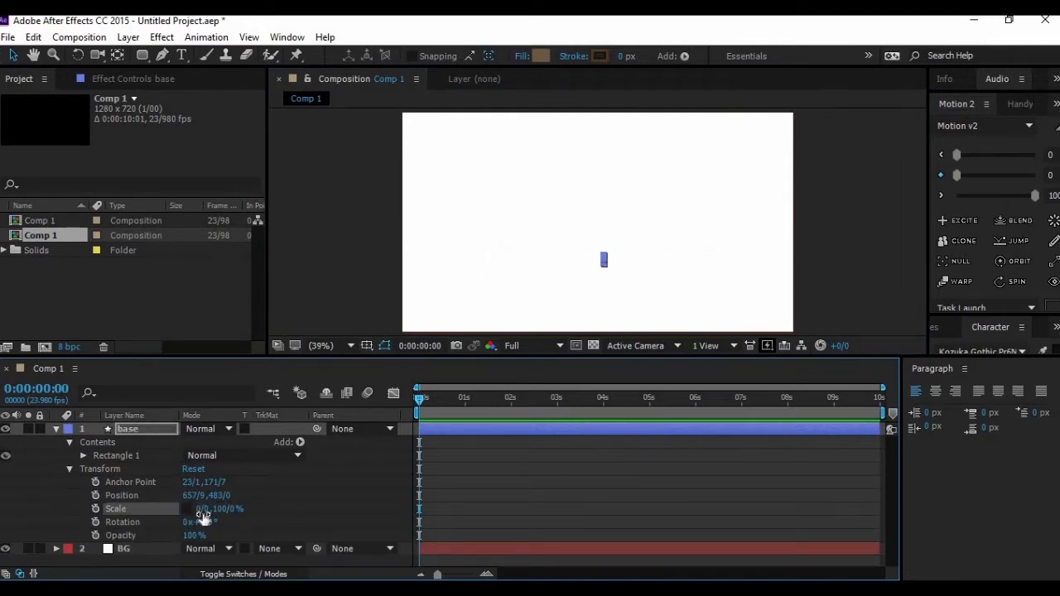
{"action": "left_click", "coordinate": [96, 509]}
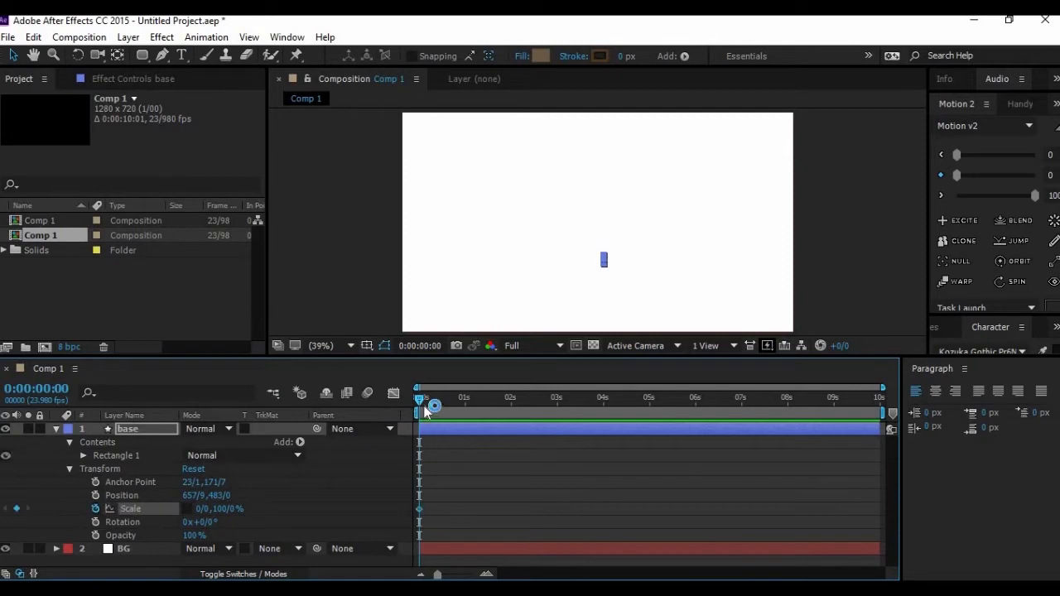
Keyframe the base layer's horizontal scale at 100% at 0:00:01:05.
{"action": "left_click_drag", "start_coordinate": [421, 401], "coordinate": [477, 399]}
{"action": "left_click_drag", "start_coordinate": [438, 574], "coordinate": [460, 573]}
{"action": "left_click_drag", "start_coordinate": [560, 401], "coordinate": [556, 423]}
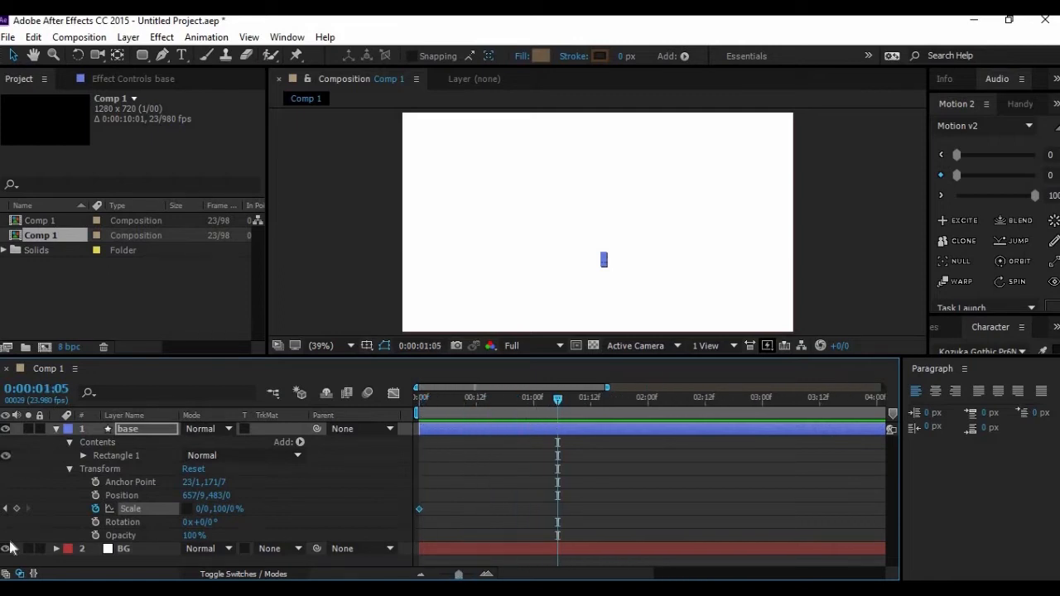
{"action": "left_click", "coordinate": [205, 510]}
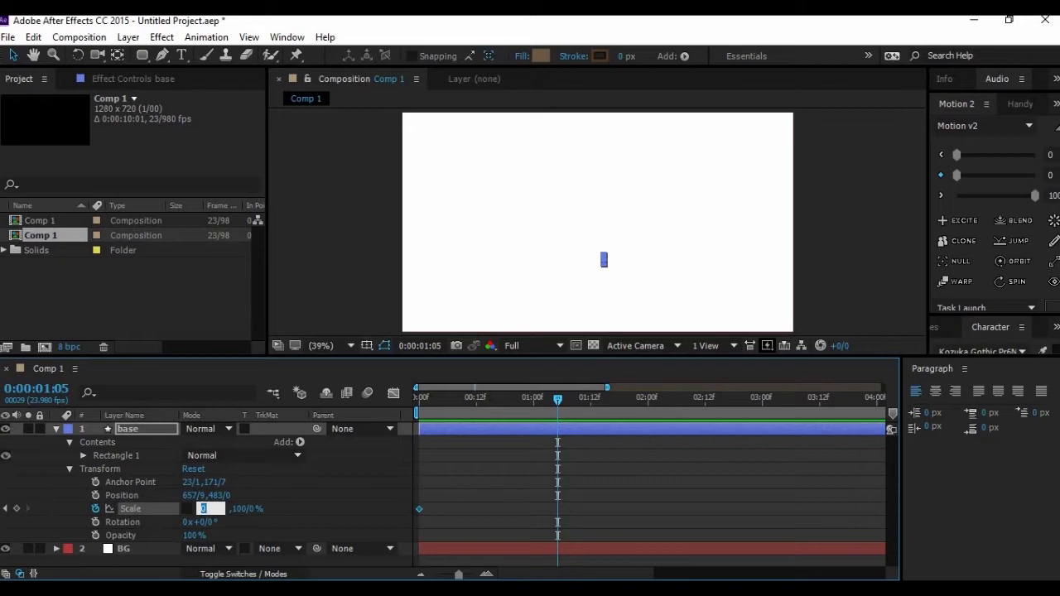
{"action": "type", "text": "100"}
{"action": "key", "text": "Return"}
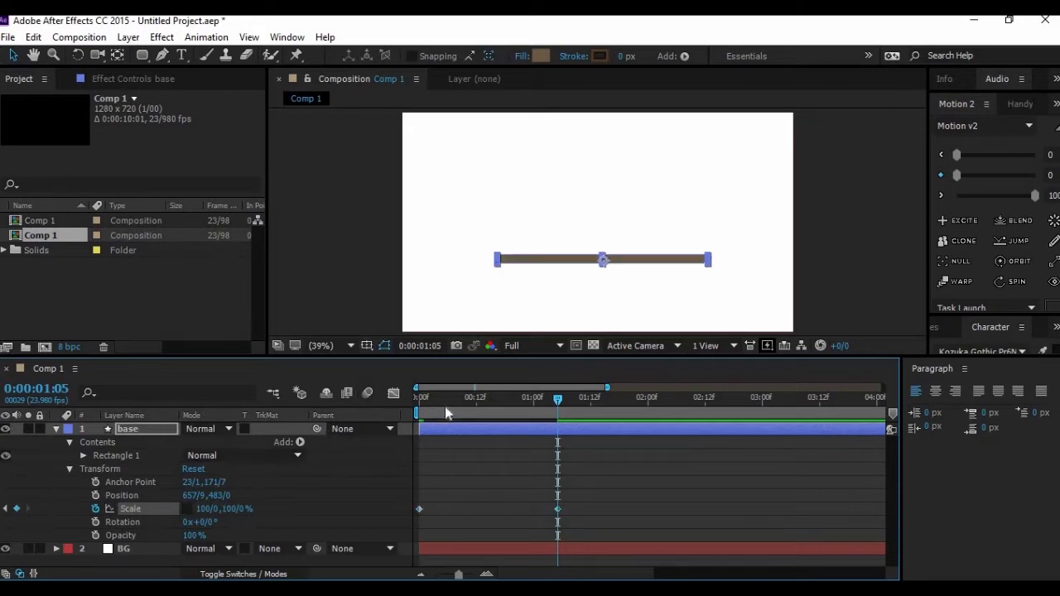
Ease the base layer's scale curve into its second keyframe so the bar grows quickly and then slows down.
{"action": "left_click", "coordinate": [394, 394]}
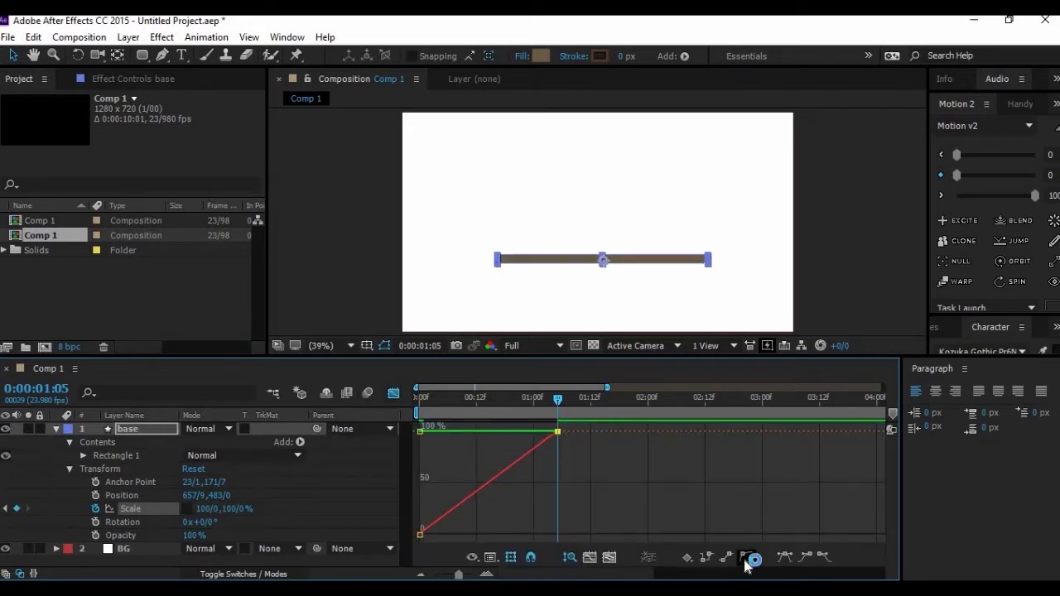
{"action": "left_click_drag", "start_coordinate": [534, 452], "coordinate": [390, 429]}
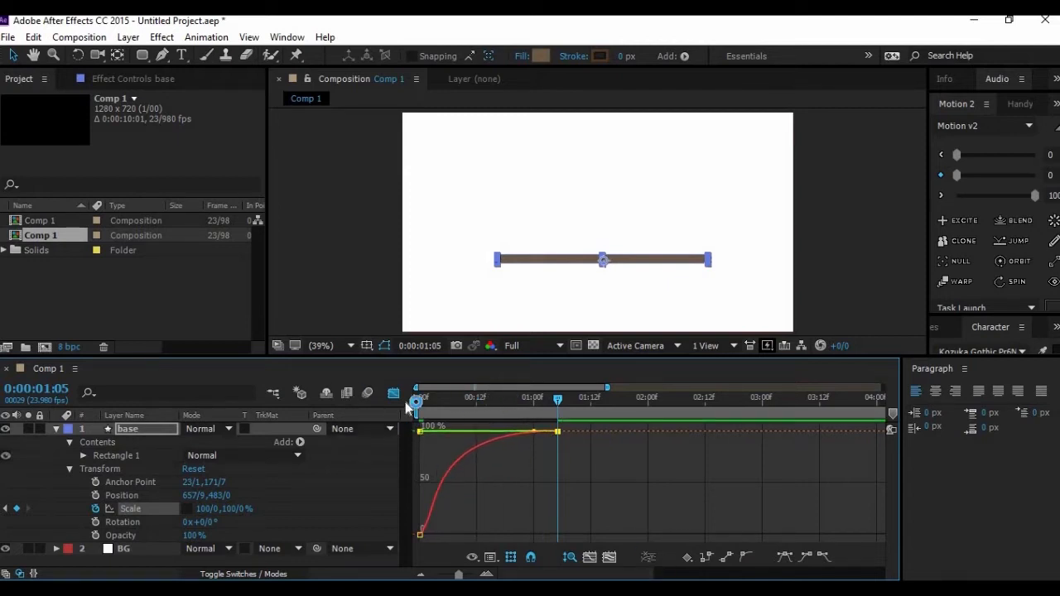
{"action": "left_click", "coordinate": [393, 394]}
Preview the base bar's scale animation from the start of the composition.
{"action": "left_click_drag", "start_coordinate": [556, 404], "coordinate": [429, 429]}
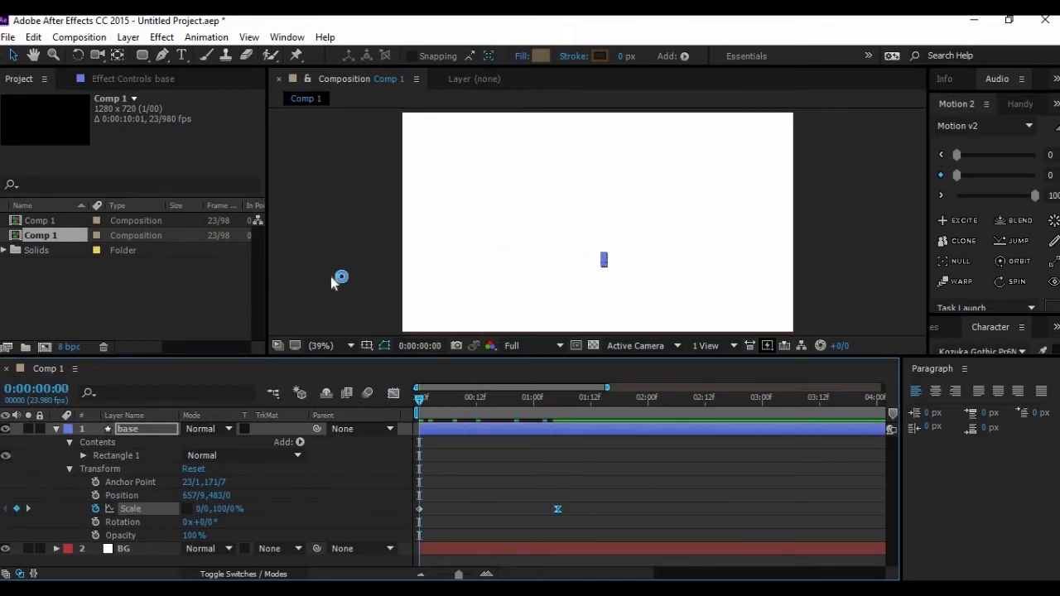
{"action": "left_click", "coordinate": [345, 307]}
{"action": "key", "text": "space"}
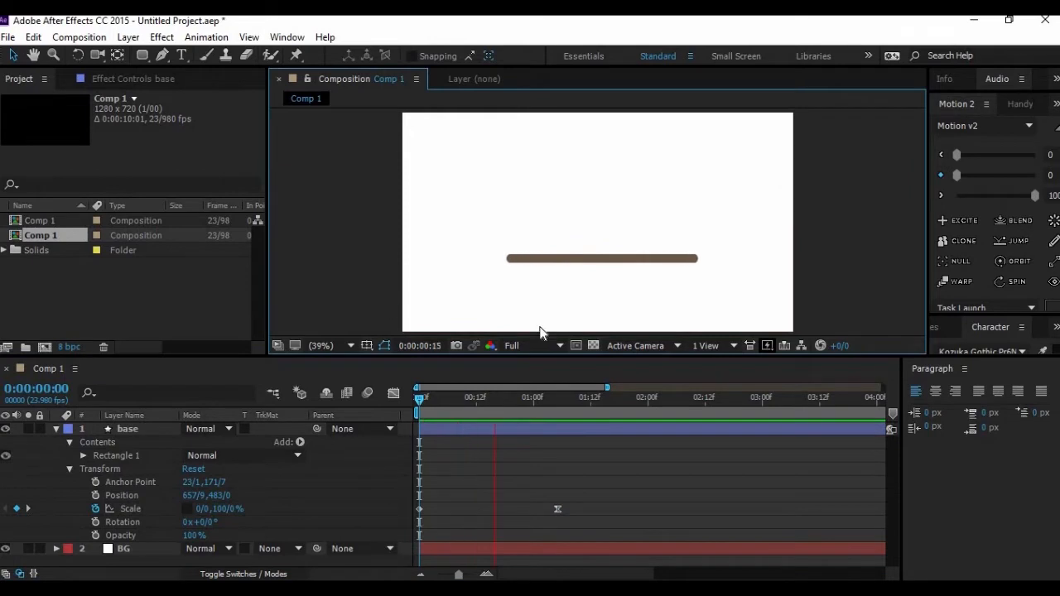
Set the current time to 0:00:01:12 and add a new shape layer named mountain.
{"action": "left_click", "coordinate": [553, 403]}
{"action": "left_click_drag", "start_coordinate": [553, 403], "coordinate": [590, 414]}
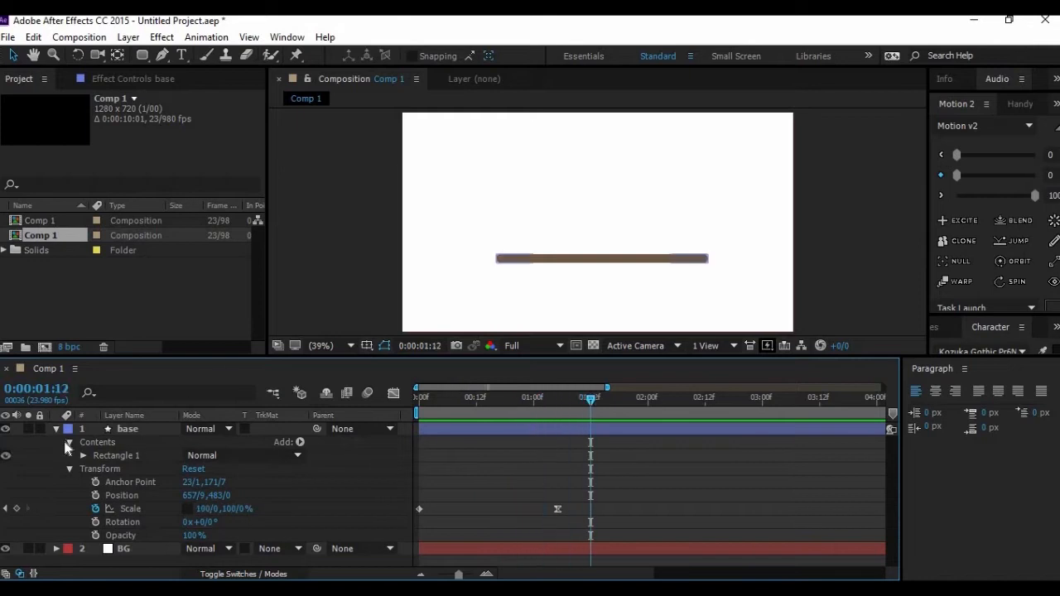
{"action": "key", "text": "u"}
{"action": "left_click", "coordinate": [128, 38]}
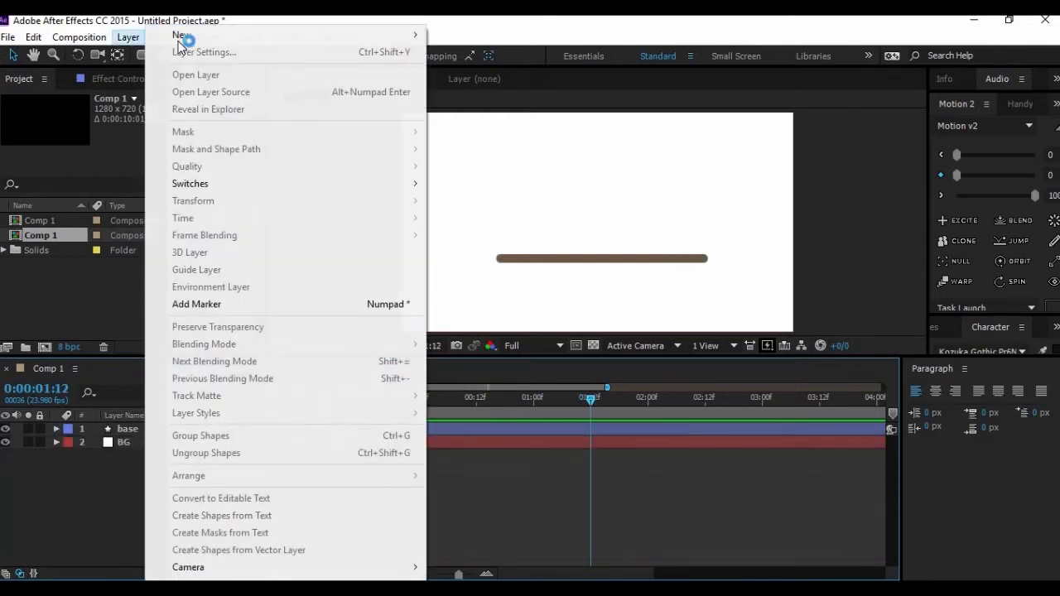
{"action": "mouse_move", "coordinate": [178, 35]}
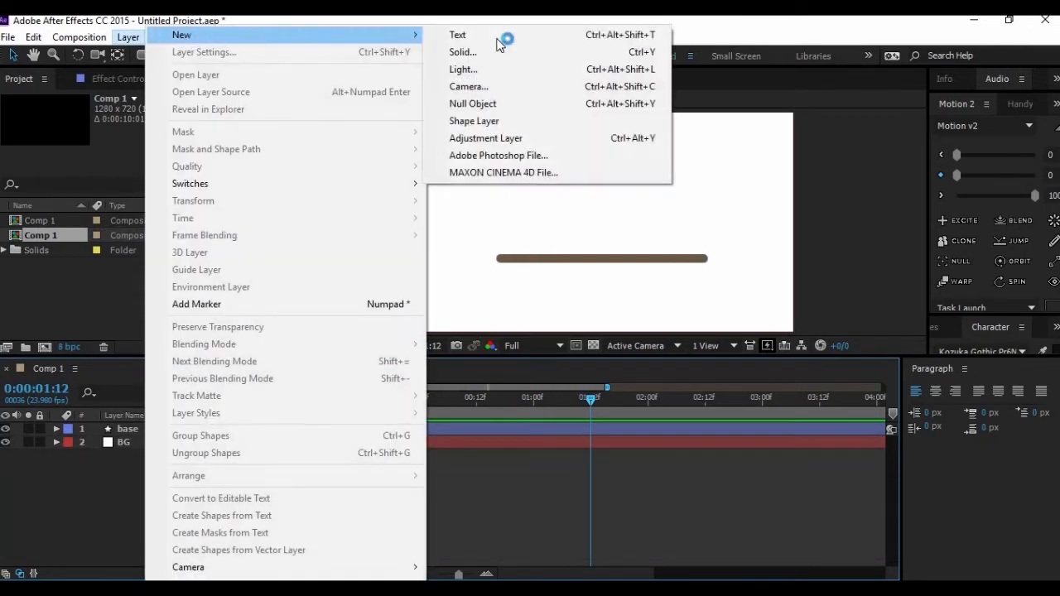
{"action": "left_click", "coordinate": [521, 127]}
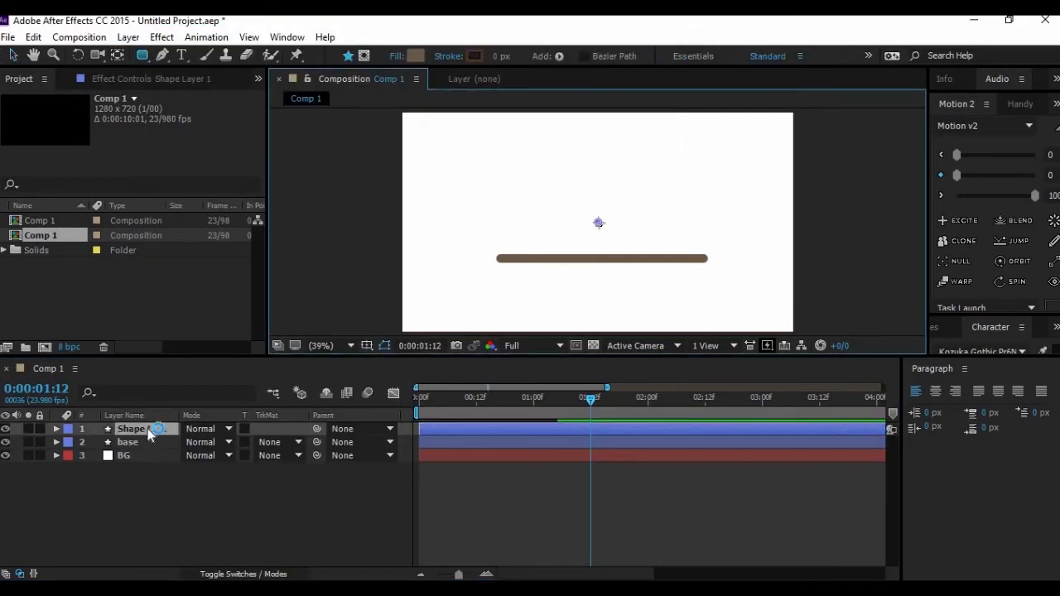
{"action": "key", "text": "Return"}
{"action": "type", "text": "mountain"}
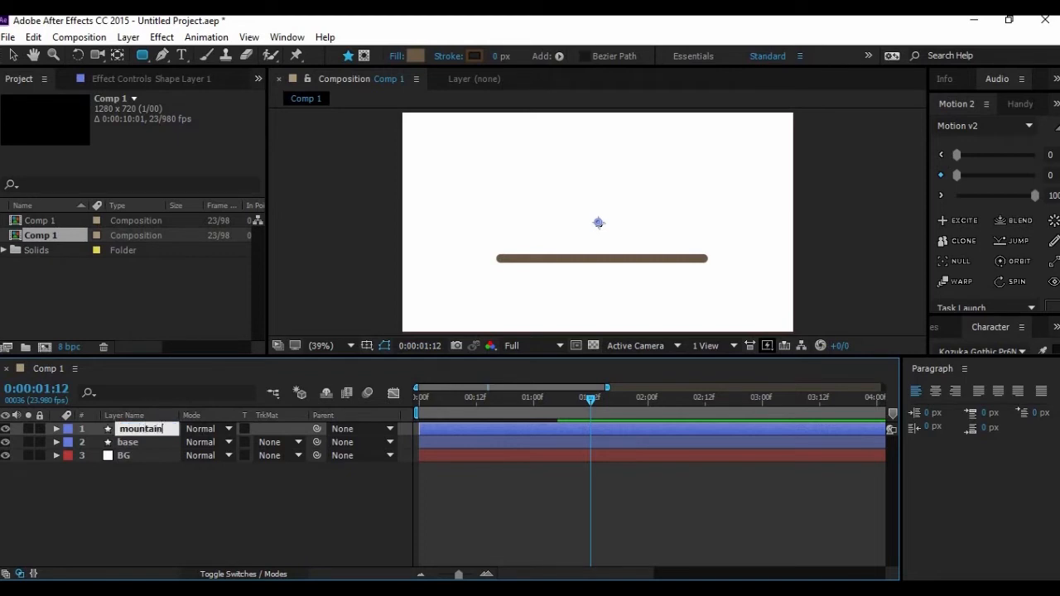
{"action": "left_click", "coordinate": [110, 509]}
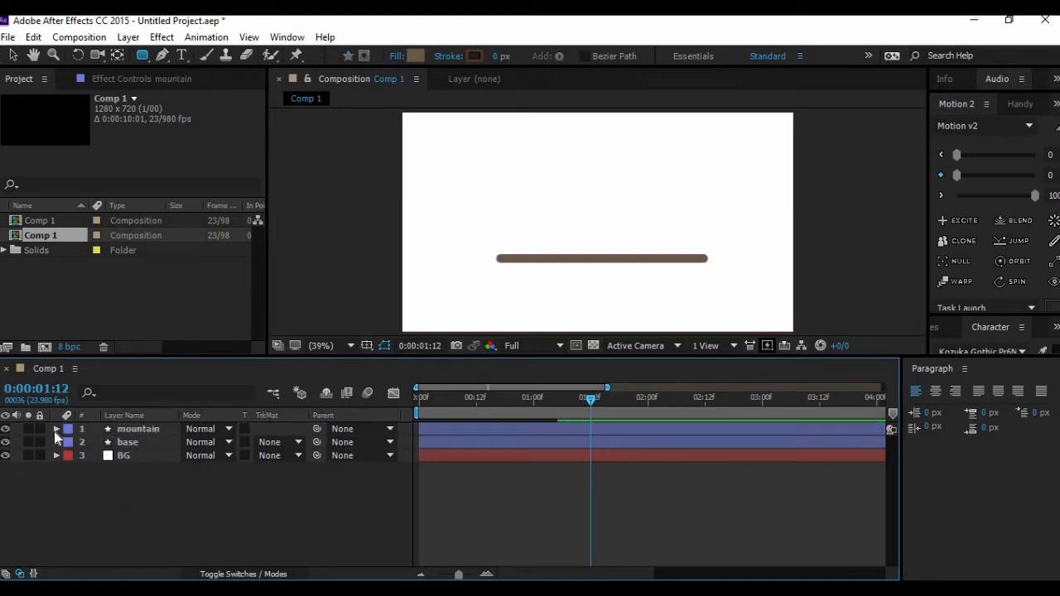
Set the mountain layer's label colour to Yellow.
{"action": "left_click", "coordinate": [67, 430]}
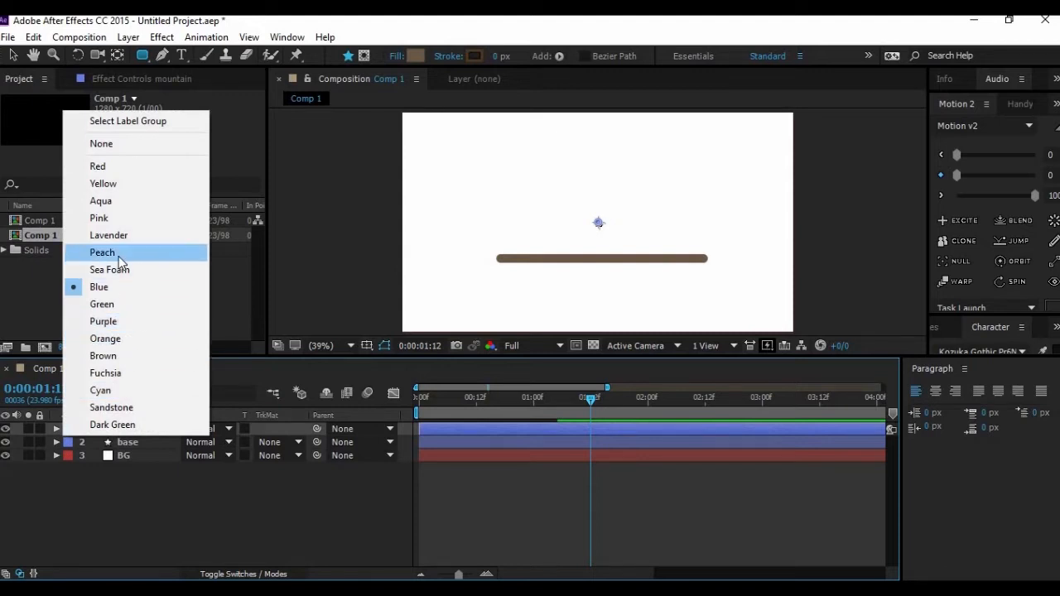
{"action": "left_click", "coordinate": [104, 355]}
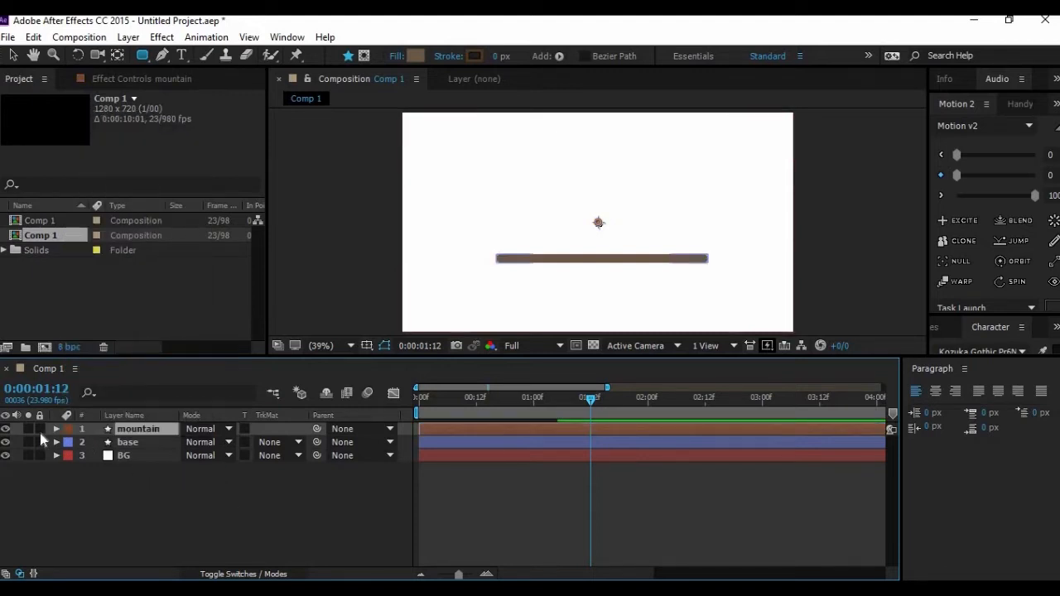
{"action": "left_click", "coordinate": [67, 429]}
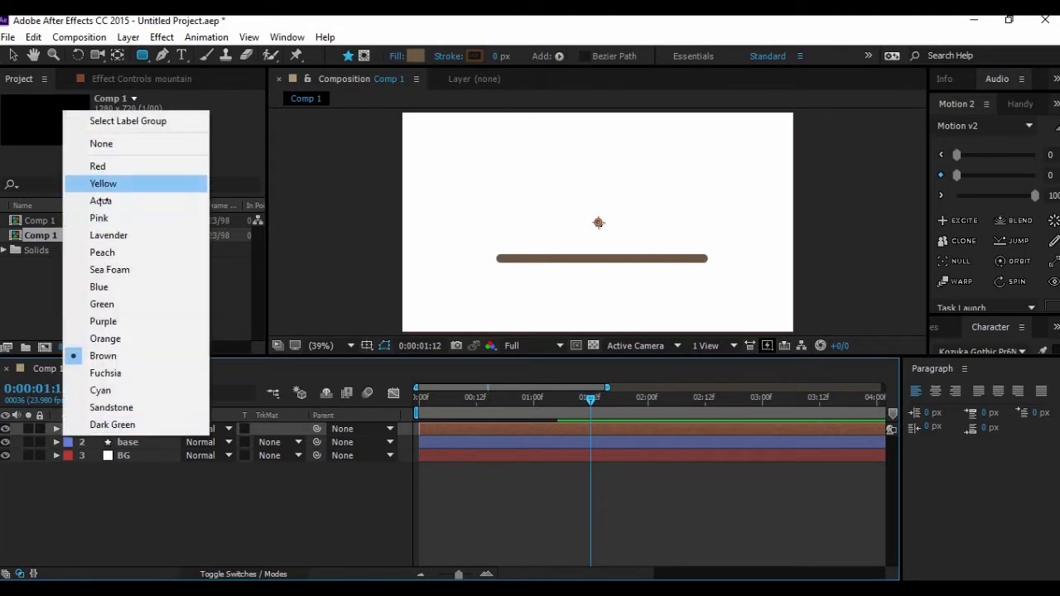
{"action": "left_click", "coordinate": [103, 183]}
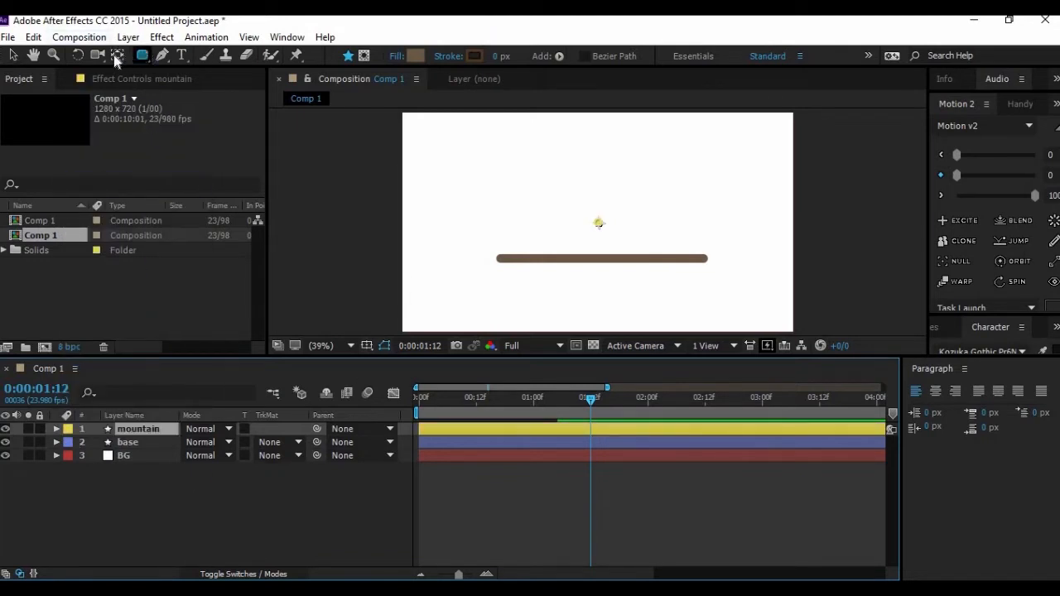
Draw a closed triangular mountain just above the bar on the mountain layer with the Pen tool.
{"action": "left_click", "coordinate": [162, 55]}
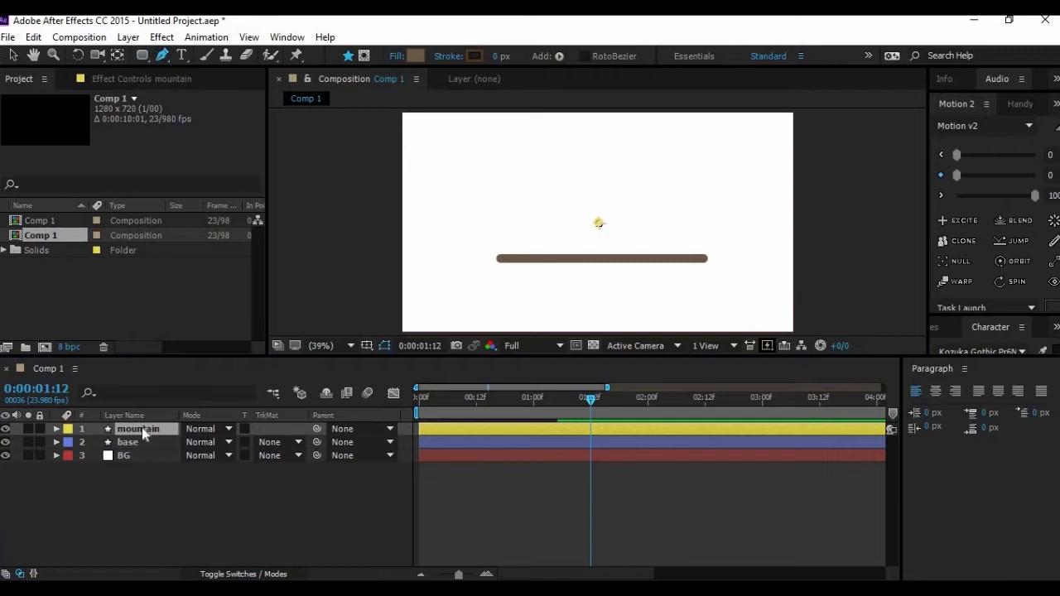
{"action": "left_click", "coordinate": [509, 251]}
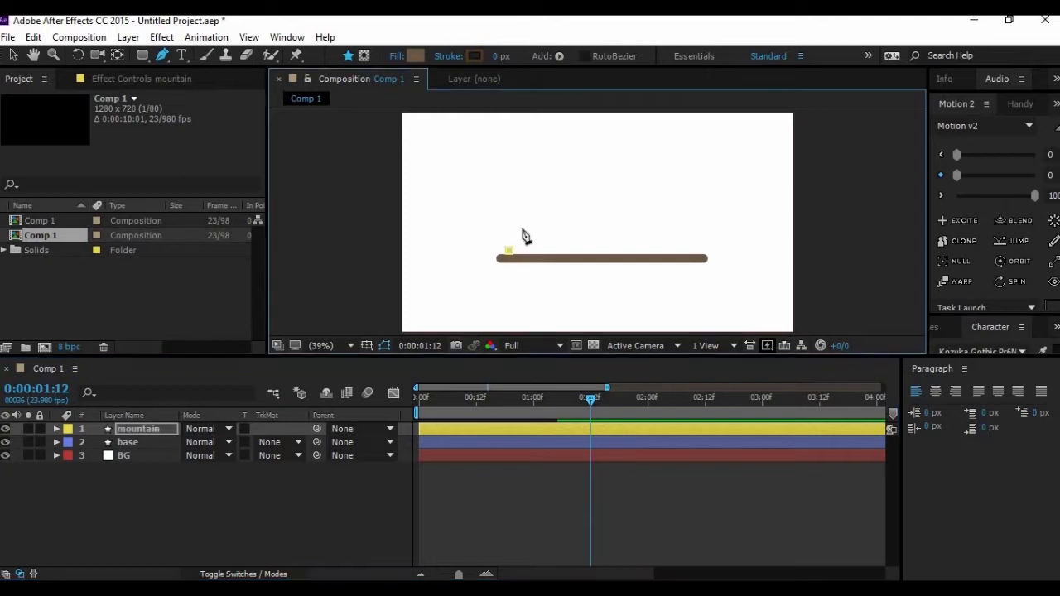
{"action": "left_click", "coordinate": [579, 189]}
{"action": "left_click", "coordinate": [662, 251]}
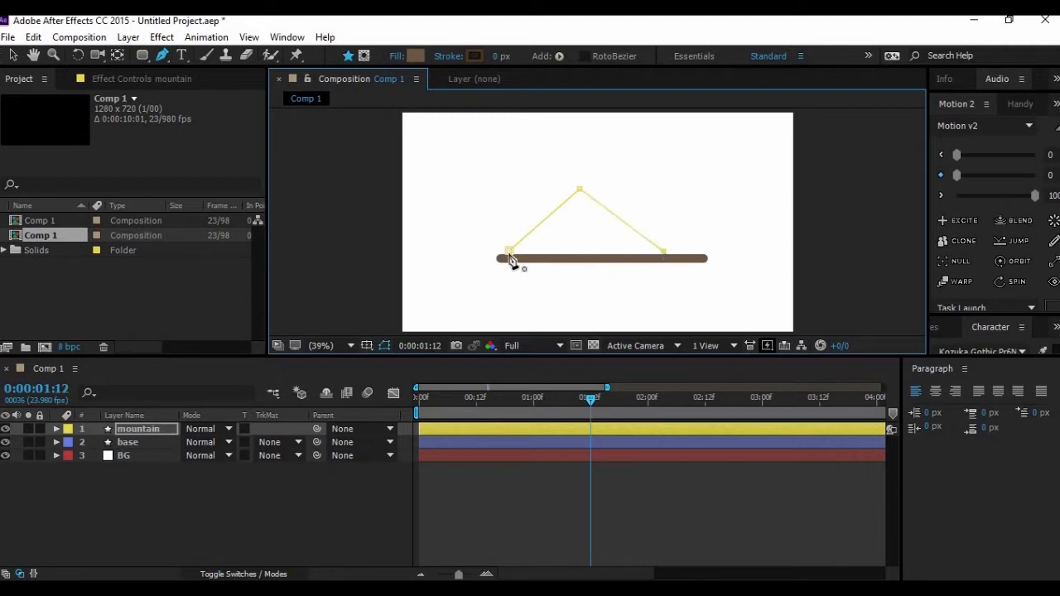
{"action": "left_click", "coordinate": [509, 252]}
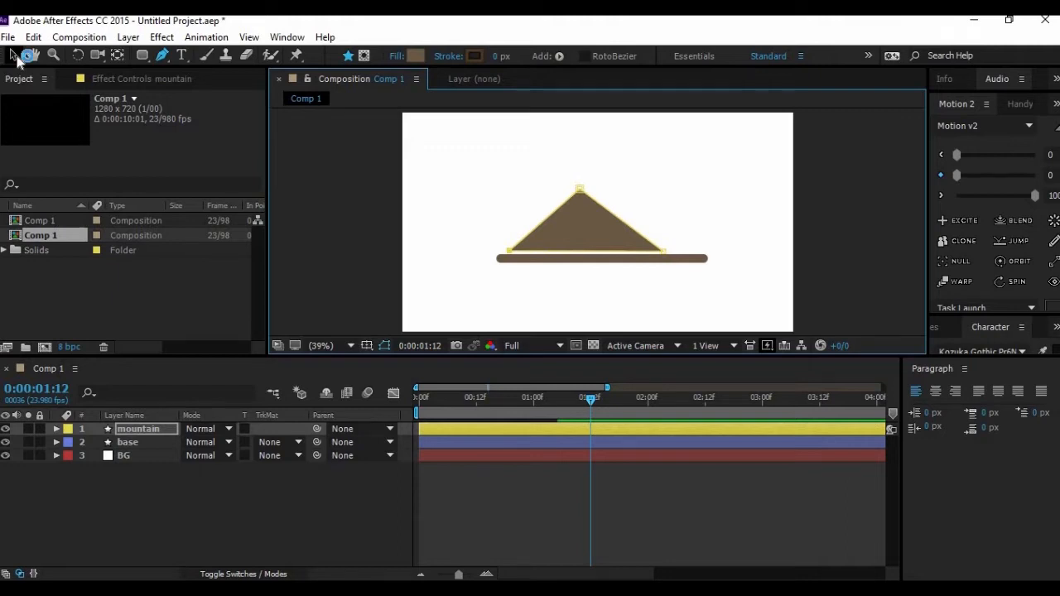
Change the mountain triangle's fill to a neutral dark grey.
{"action": "left_click", "coordinate": [12, 55]}
{"action": "left_click", "coordinate": [540, 55]}
{"action": "left_click", "coordinate": [453, 473]}
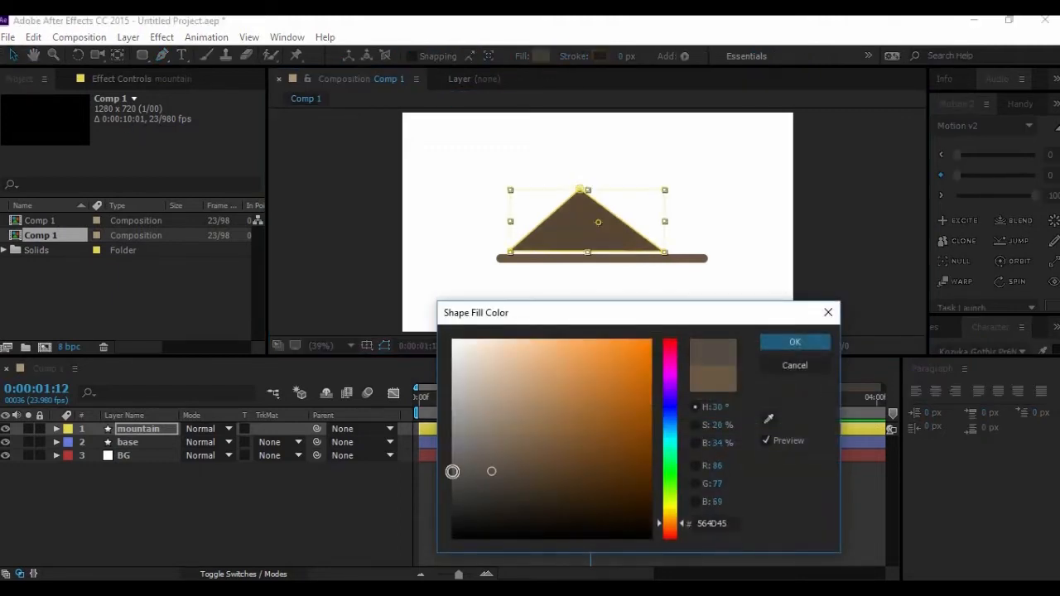
{"action": "mouse_move", "coordinate": [453, 481]}
{"action": "left_mouse_down"}
{"action": "mouse_move", "coordinate": [450, 494]}
{"action": "mouse_move", "coordinate": [452, 470]}
{"action": "left_mouse_up"}
{"action": "left_click", "coordinate": [793, 339]}
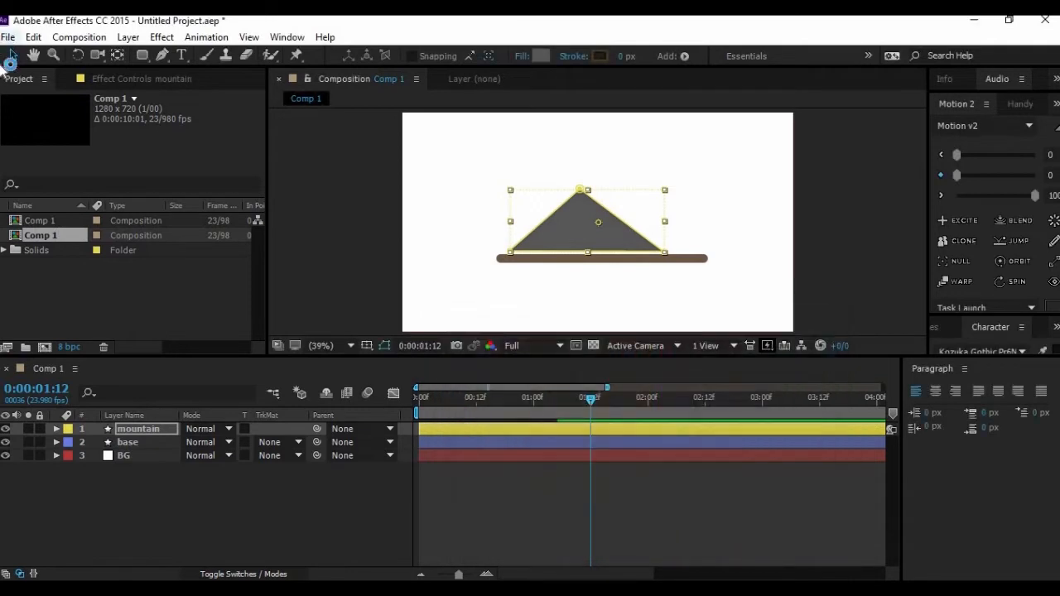
Lower the mountain triangle onto the bar and place the mountain layer beneath the base layer.
{"action": "left_click_drag", "start_coordinate": [604, 234], "coordinate": [604, 244]}
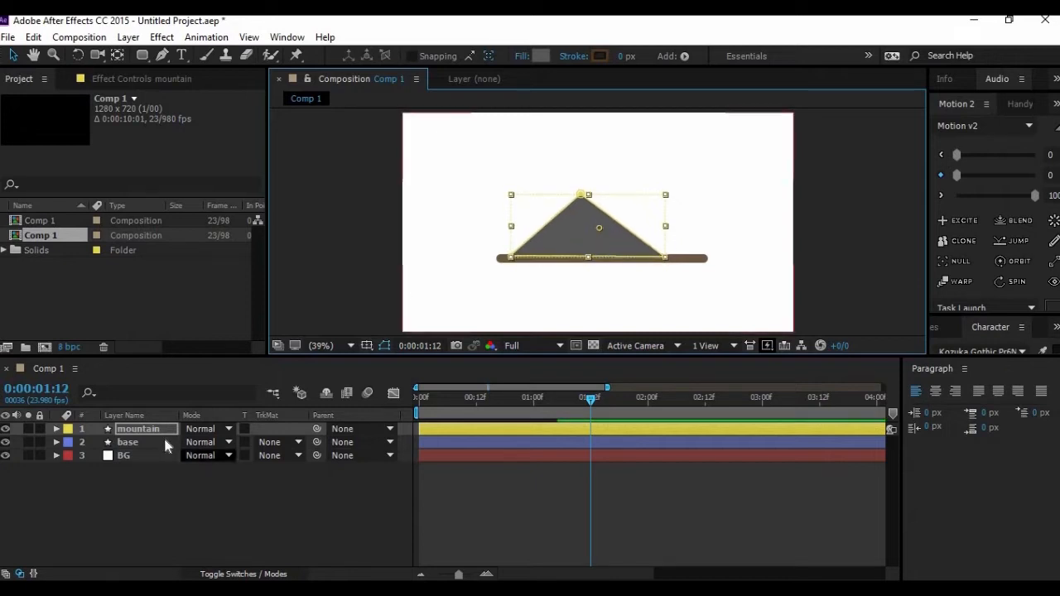
{"action": "left_click_drag", "start_coordinate": [160, 426], "coordinate": [157, 450]}
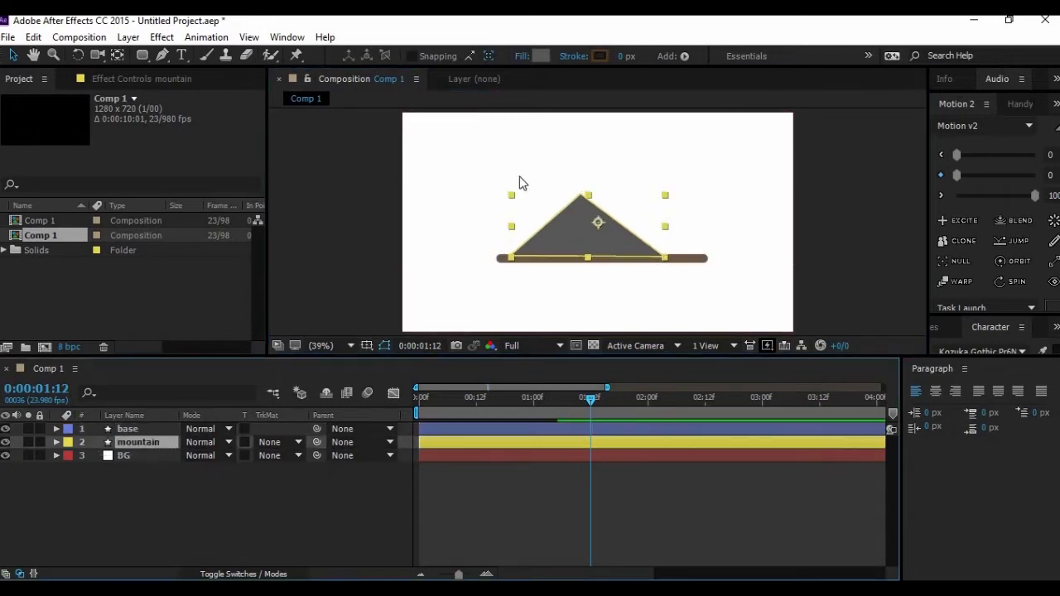
Adjust the mountain triangle's fill to a darker grey with no colour saturation.
{"action": "left_click", "coordinate": [406, 262]}
{"action": "left_click", "coordinate": [615, 249]}
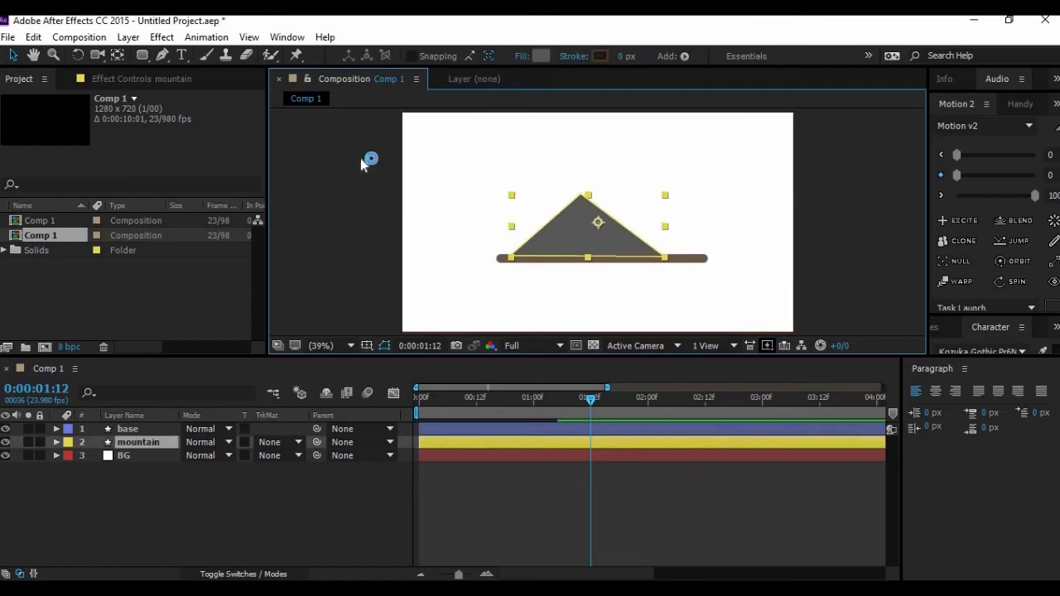
{"action": "left_click", "coordinate": [540, 55]}
{"action": "left_click", "coordinate": [457, 454]}
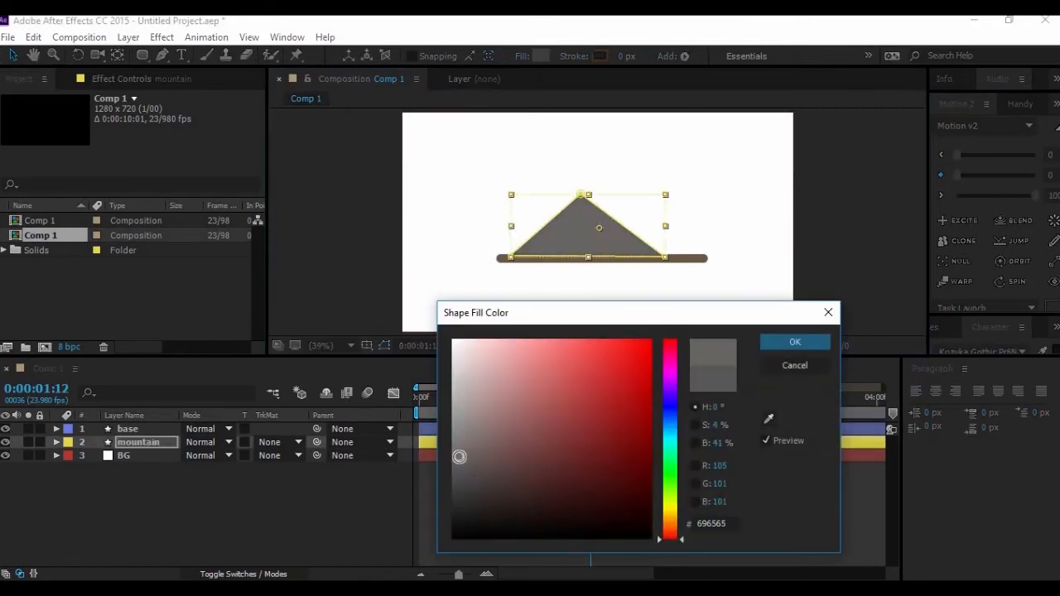
{"action": "mouse_move", "coordinate": [496, 483]}
{"action": "left_mouse_down"}
{"action": "mouse_move", "coordinate": [445, 497]}
{"action": "mouse_move", "coordinate": [443, 476]}
{"action": "left_mouse_up"}
{"action": "left_click", "coordinate": [793, 348]}
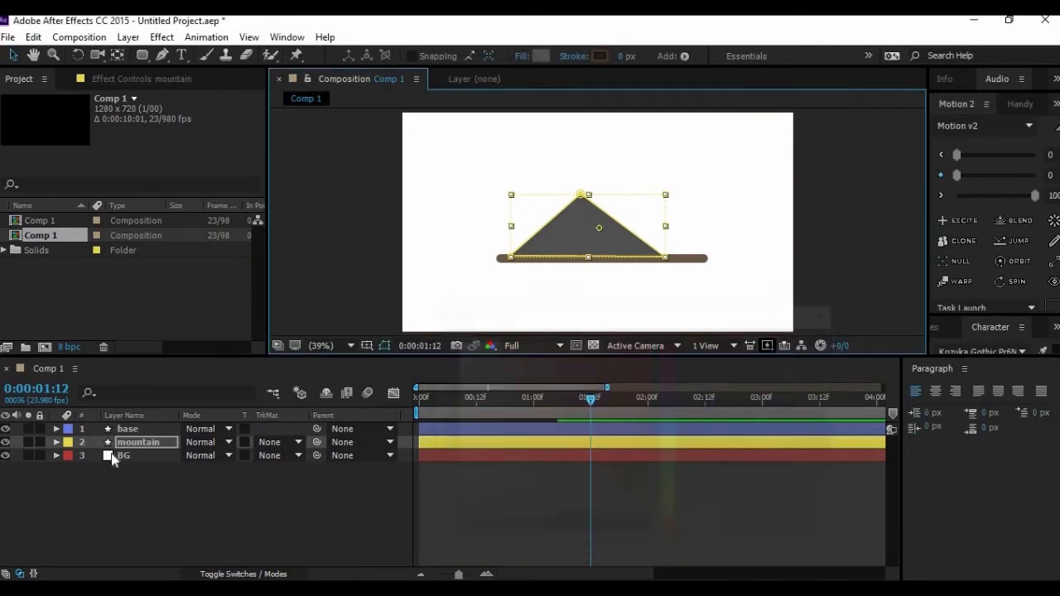
Add a Position keyframe at 0:00:00:15 that places the mountain layer below the bar at 640, 606.
{"action": "left_click", "coordinate": [128, 444]}
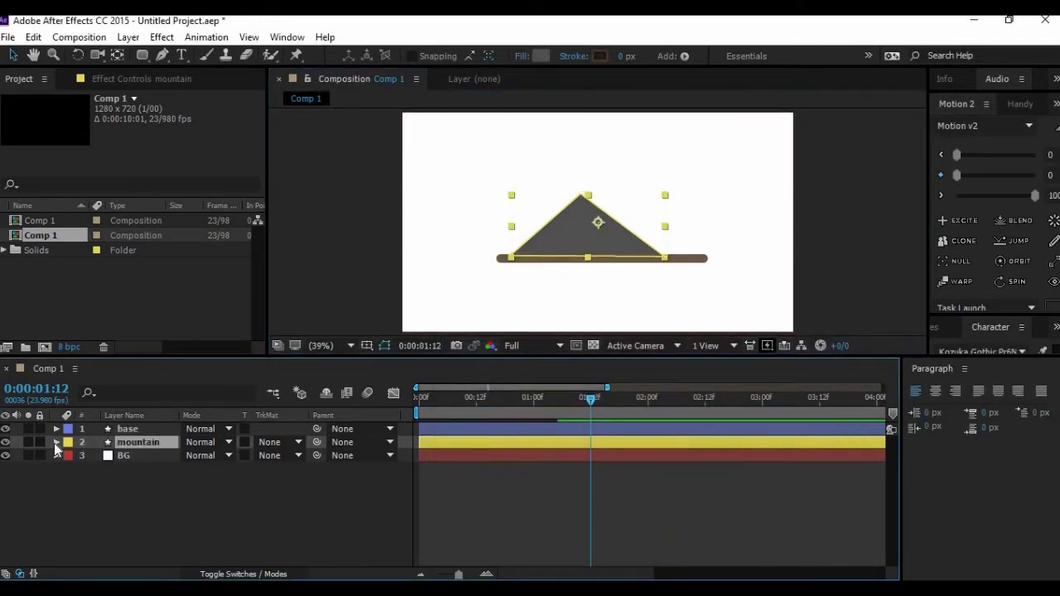
{"action": "left_click", "coordinate": [56, 442]}
{"action": "left_click", "coordinate": [70, 468]}
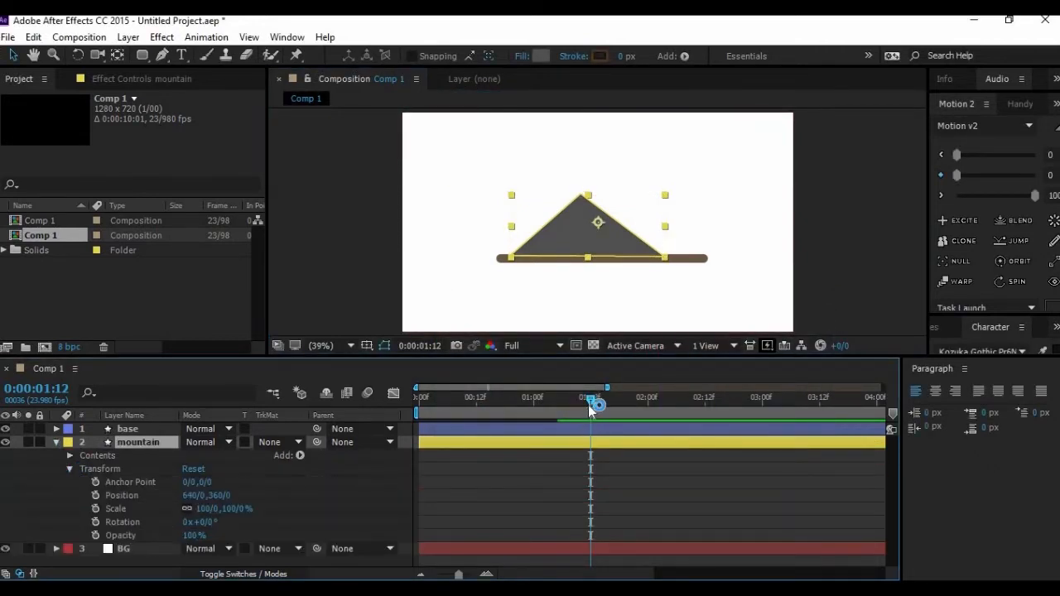
{"action": "left_click_drag", "start_coordinate": [568, 407], "coordinate": [490, 412]}
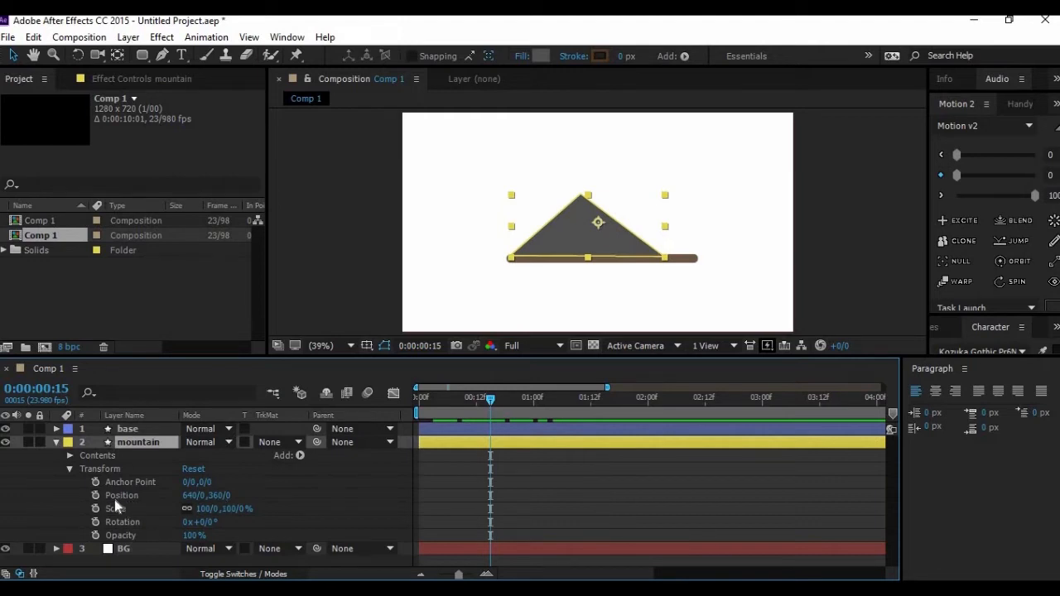
{"action": "left_click_drag", "start_coordinate": [217, 497], "coordinate": [408, 495]}
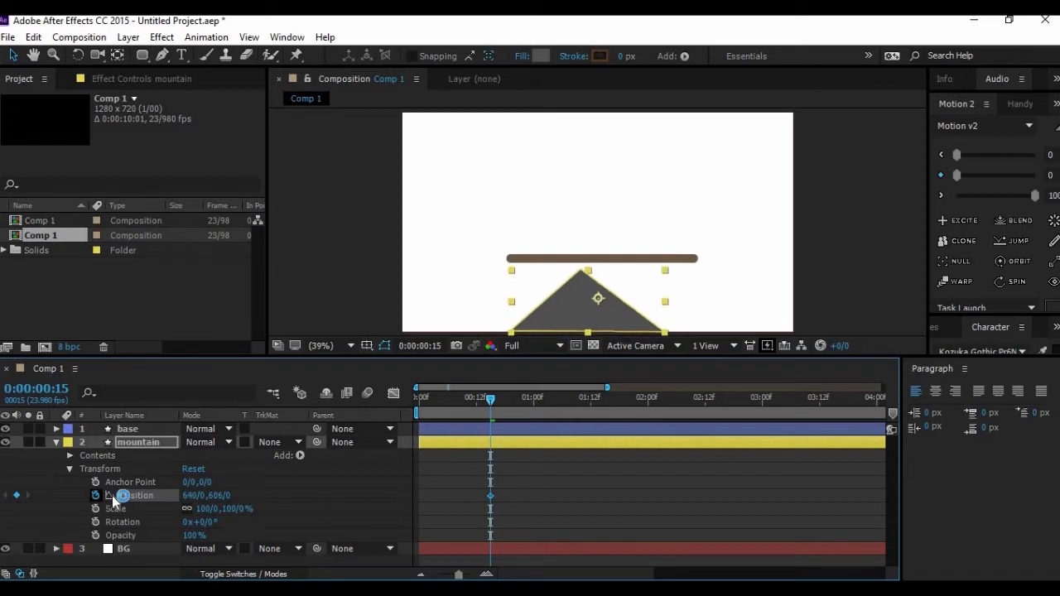
Add a Position keyframe at 0:00:02:03 that raises the mountain onto the bar at 640, 369, and scrub through the rise.
{"action": "left_click_drag", "start_coordinate": [491, 400], "coordinate": [662, 406]}
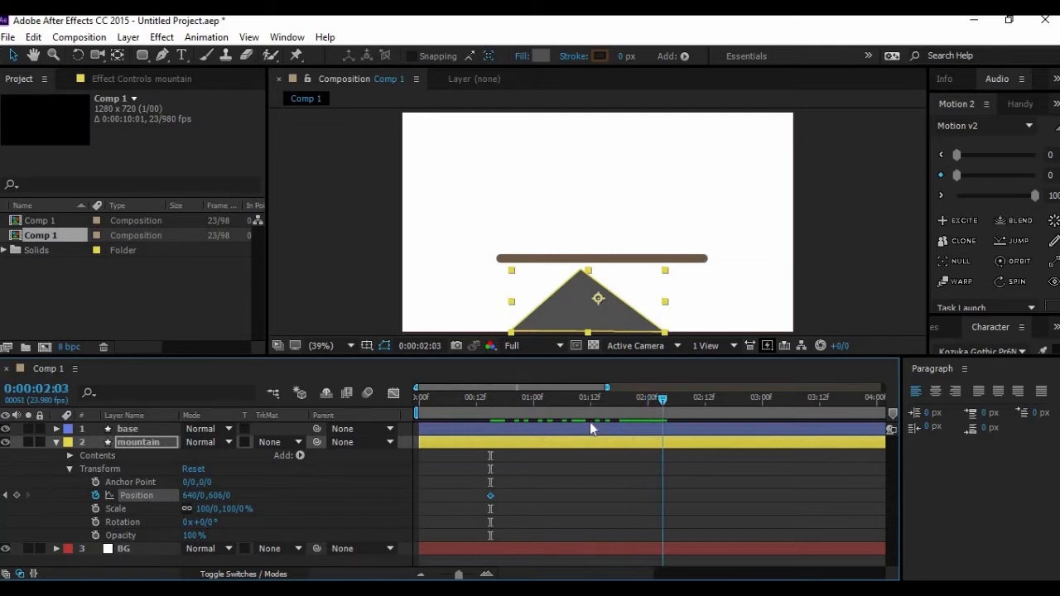
{"action": "left_click_drag", "start_coordinate": [220, 495], "coordinate": [189, 495]}
{"action": "left_click_drag", "start_coordinate": [15, 481], "coordinate": [48, 481]}
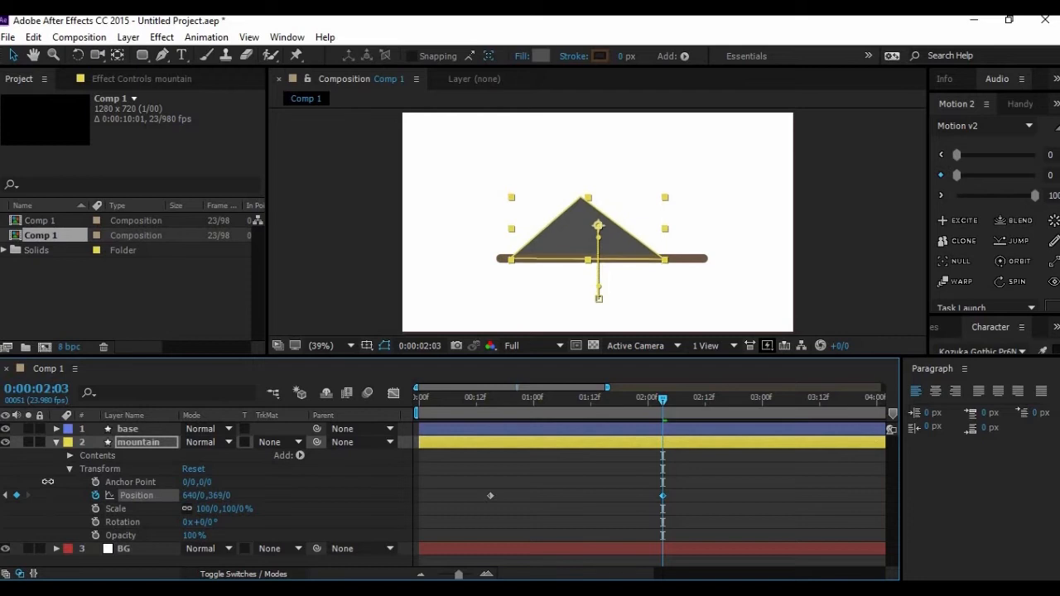
{"action": "left_click", "coordinate": [829, 240]}
{"action": "left_click_drag", "start_coordinate": [488, 433], "coordinate": [668, 423]}
Create a new shape layer with nothing selected and name it gaurd.
{"action": "left_click", "coordinate": [128, 37]}
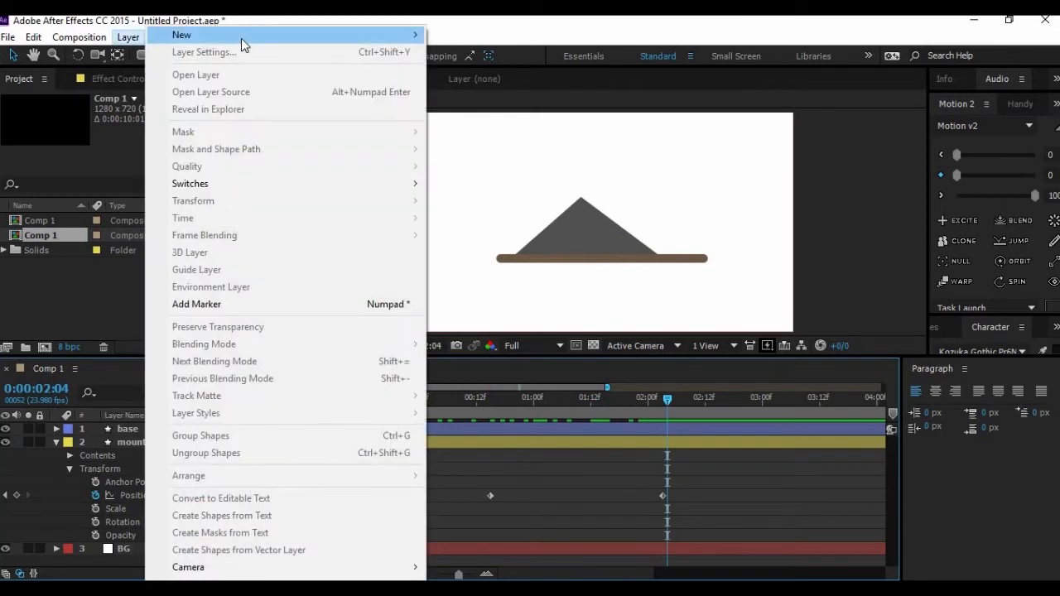
{"action": "mouse_move", "coordinate": [331, 35]}
{"action": "left_click", "coordinate": [479, 121]}
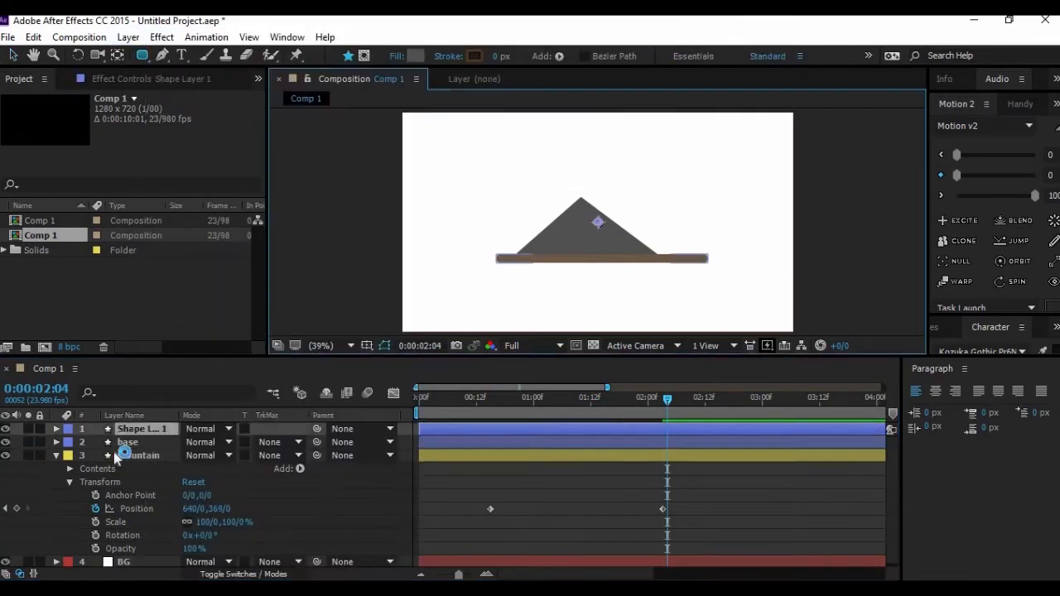
{"action": "key", "text": "Return"}
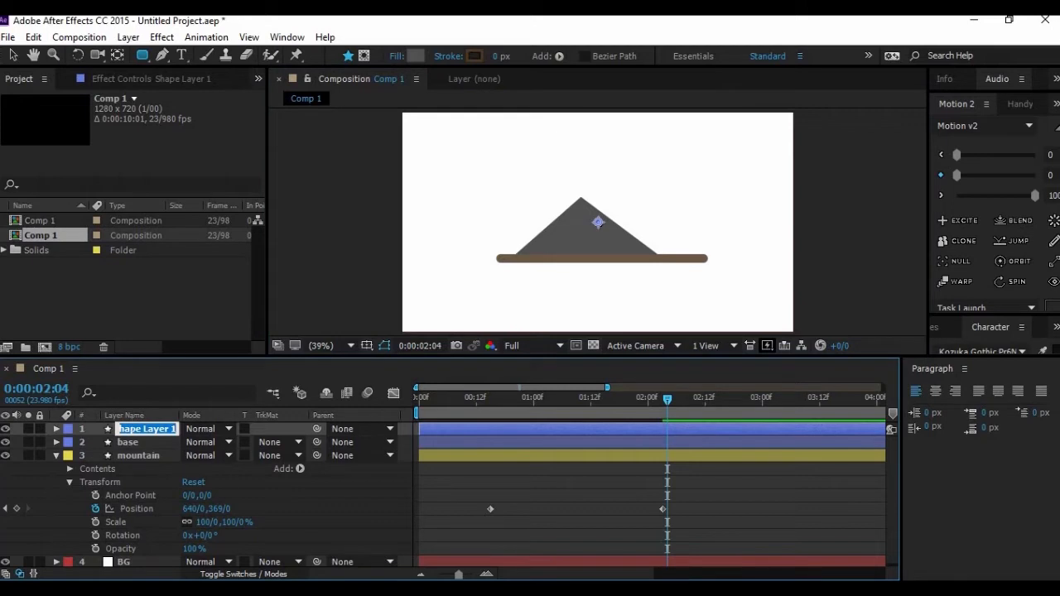
{"action": "type", "text": "g"}
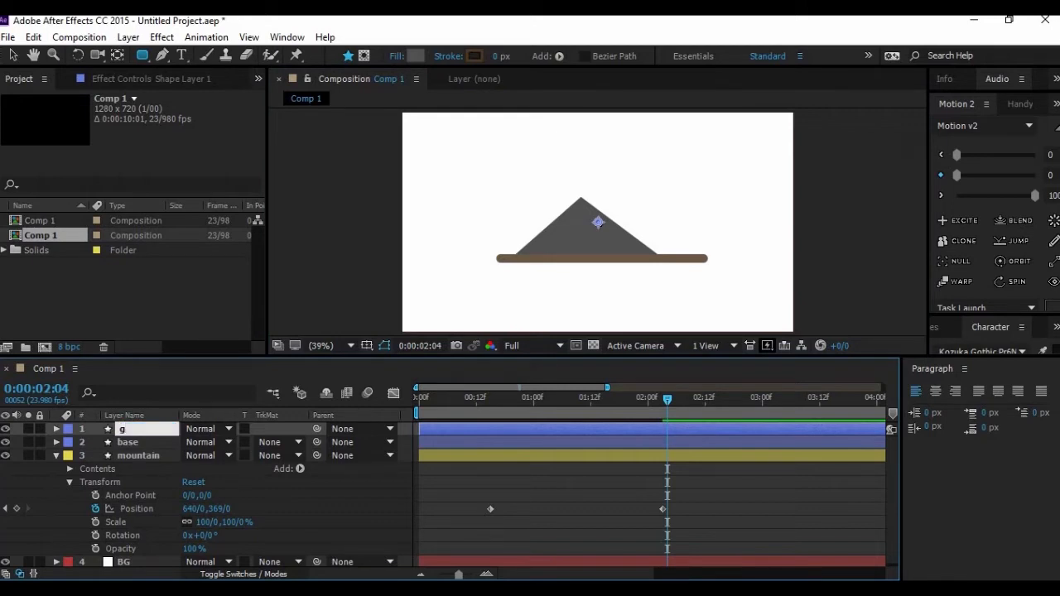
{"action": "type", "text": "aurd"}
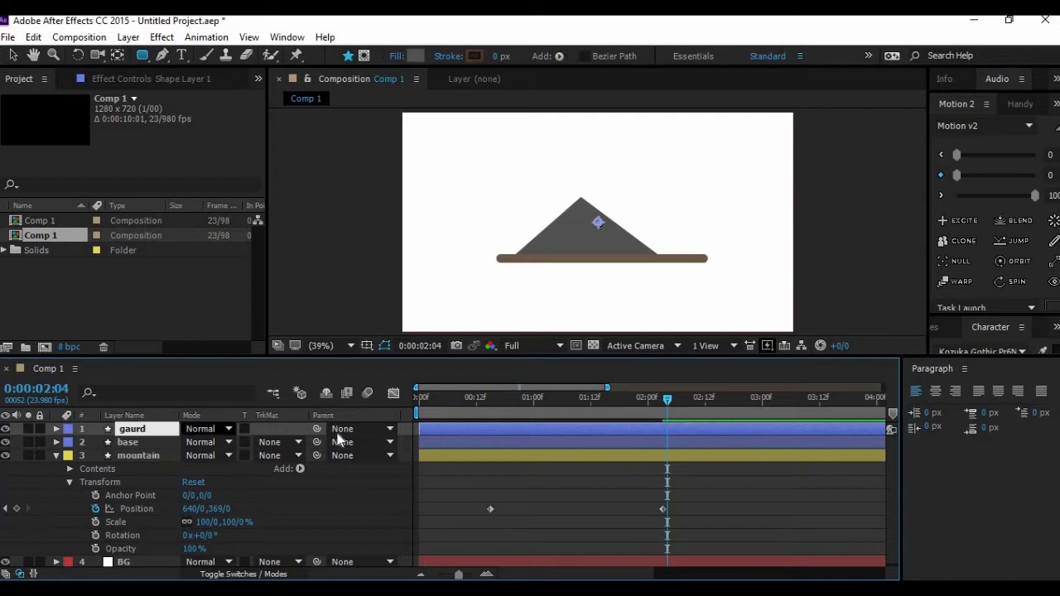
{"action": "key", "text": "Return"}
{"action": "left_click_drag", "start_coordinate": [667, 400], "coordinate": [667, 426]}
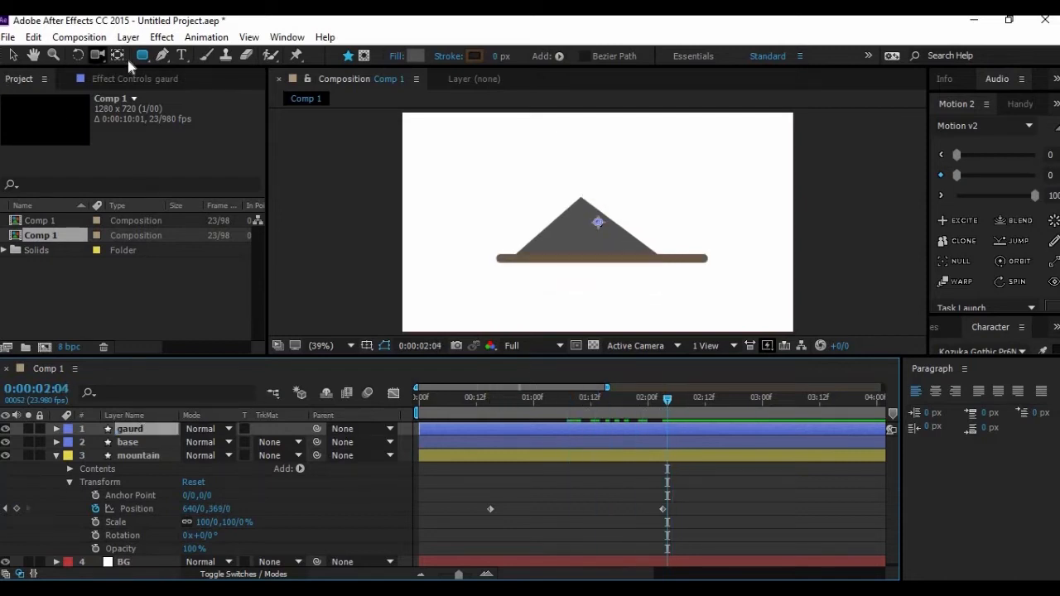
Draw a large rectangle on the gaurd layer covering the mountain down to the bar, and fill it with pure red.
{"action": "left_click_drag", "start_coordinate": [138, 55], "coordinate": [169, 61]}
{"action": "left_click", "coordinate": [138, 435]}
{"action": "mouse_move", "coordinate": [475, 257]}
{"action": "left_mouse_down"}
{"action": "mouse_move", "coordinate": [768, 194]}
{"action": "mouse_move", "coordinate": [734, 133]}
{"action": "left_mouse_up"}
{"action": "left_click", "coordinate": [415, 55]}
{"action": "left_click_drag", "start_coordinate": [603, 383], "coordinate": [717, 317]}
{"action": "left_click", "coordinate": [775, 351]}
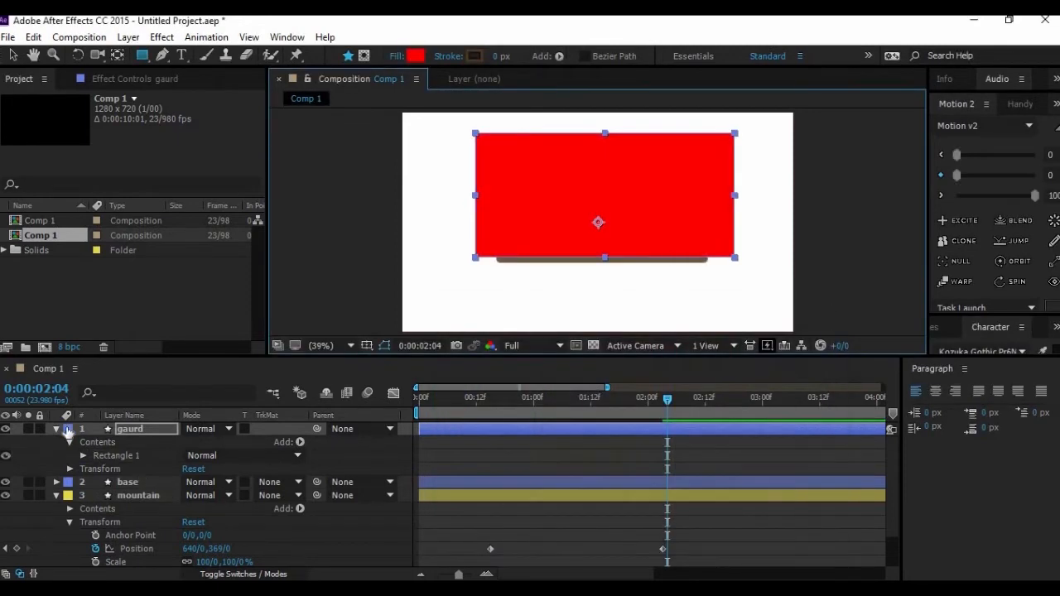
Place the gaurd layer between the base and mountain layers and set the mountain's track matte to Alpha Matte "gaurd".
{"action": "left_click", "coordinate": [57, 428]}
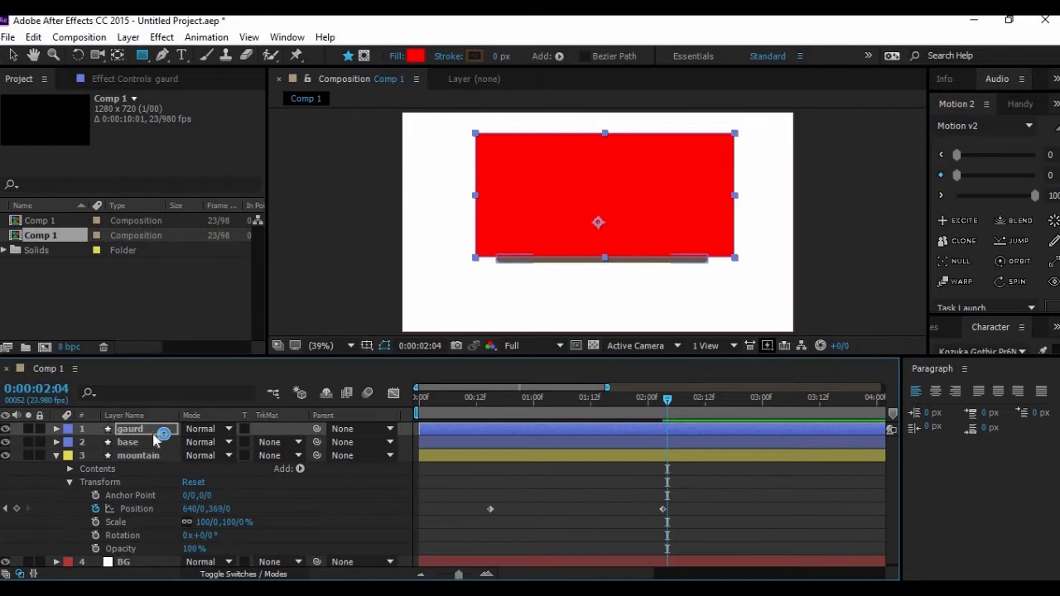
{"action": "left_click_drag", "start_coordinate": [147, 459], "coordinate": [146, 450]}
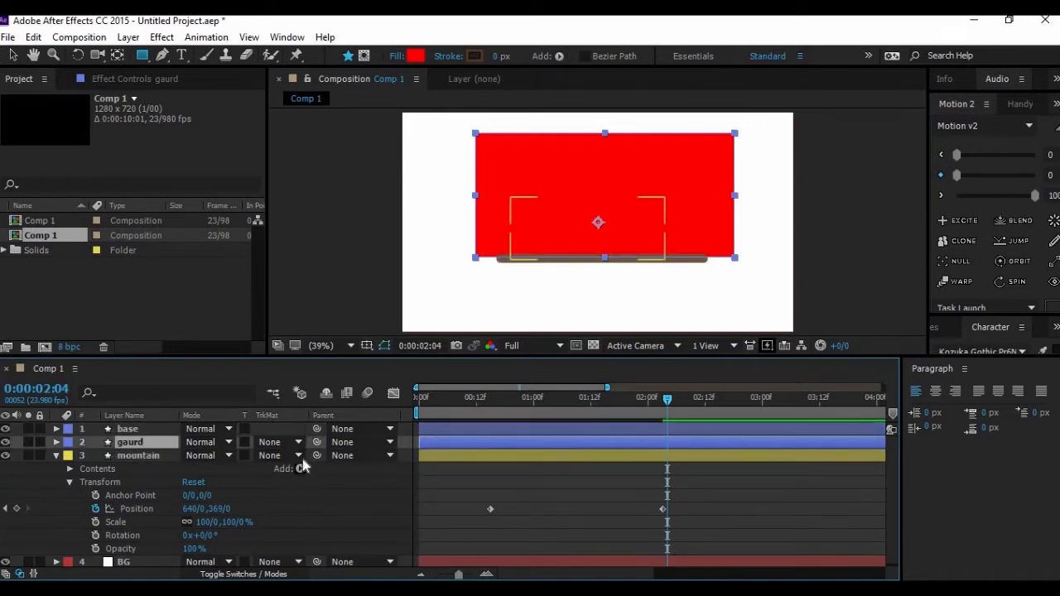
{"action": "left_click", "coordinate": [277, 456]}
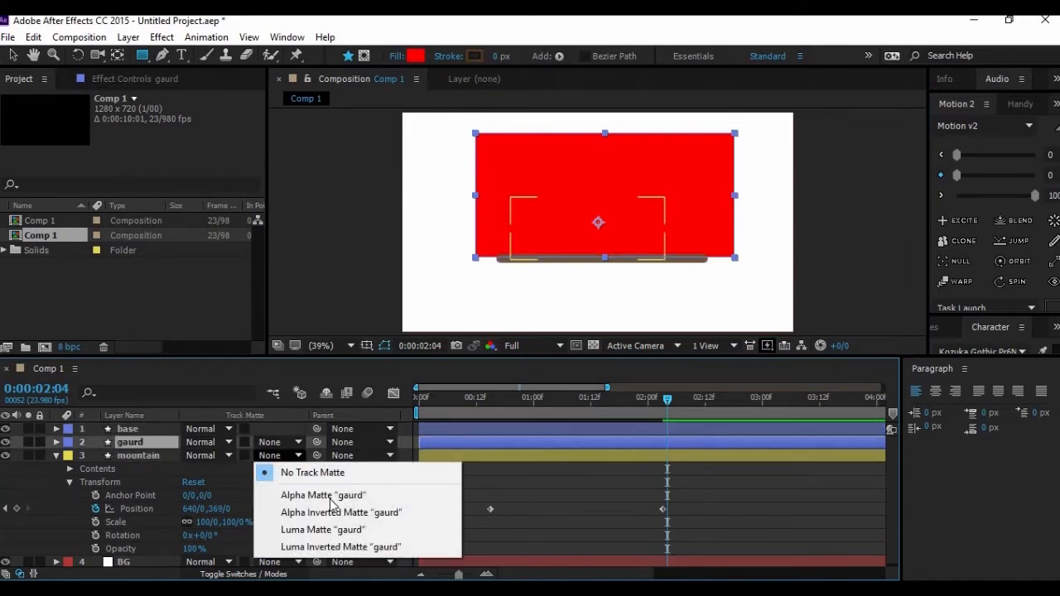
{"action": "left_click", "coordinate": [342, 496]}
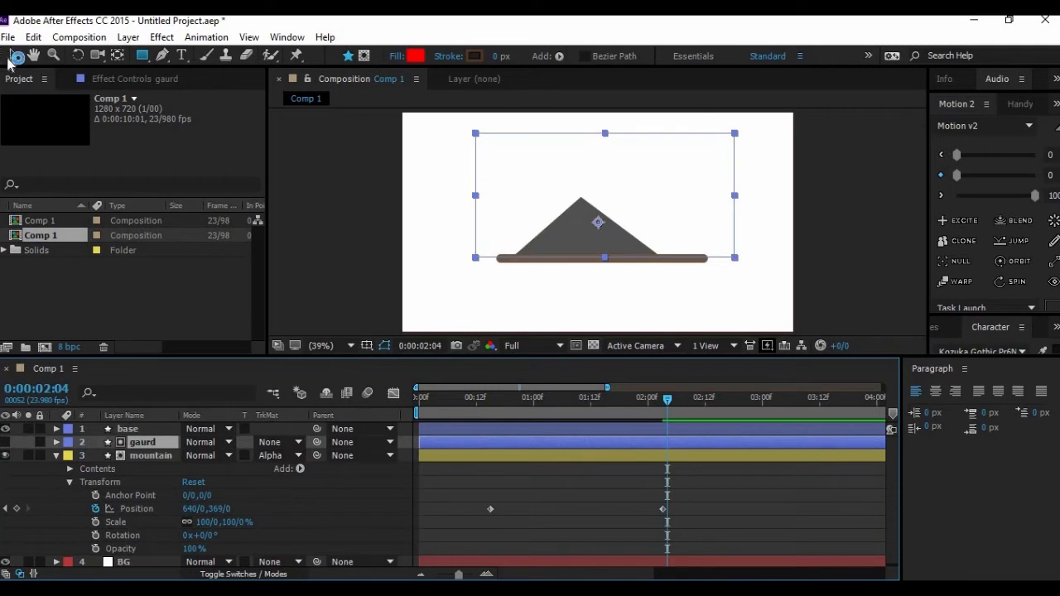
Preview the mountain's rise from the start and move its final Position keyframe to 0:00:01:12.
{"action": "left_click", "coordinate": [14, 56]}
{"action": "left_click", "coordinate": [287, 234]}
{"action": "left_click_drag", "start_coordinate": [673, 403], "coordinate": [423, 409]}
{"action": "key", "text": "space"}
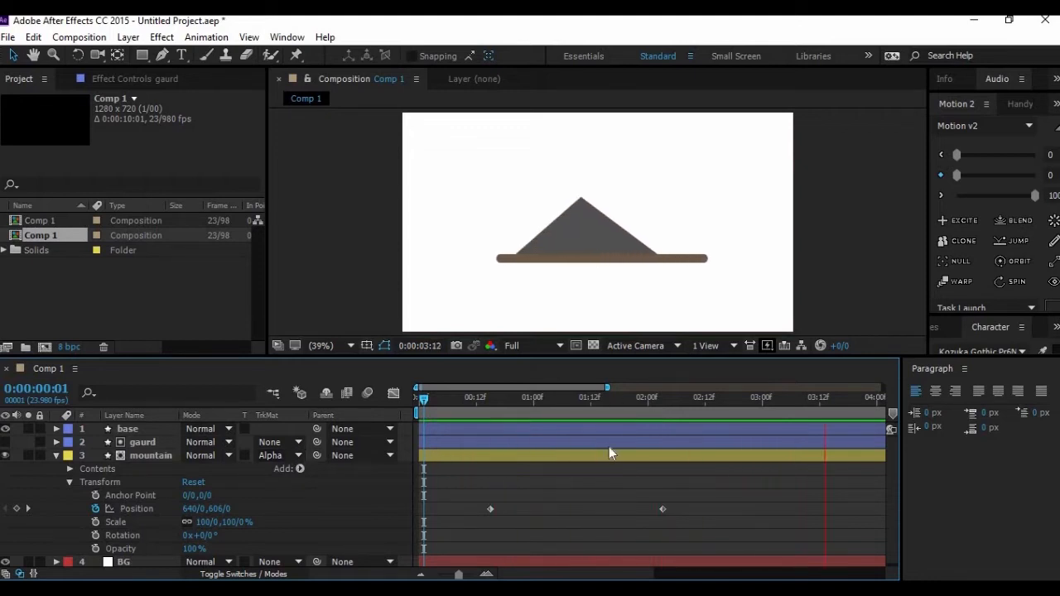
{"action": "left_click_drag", "start_coordinate": [631, 414], "coordinate": [590, 414]}
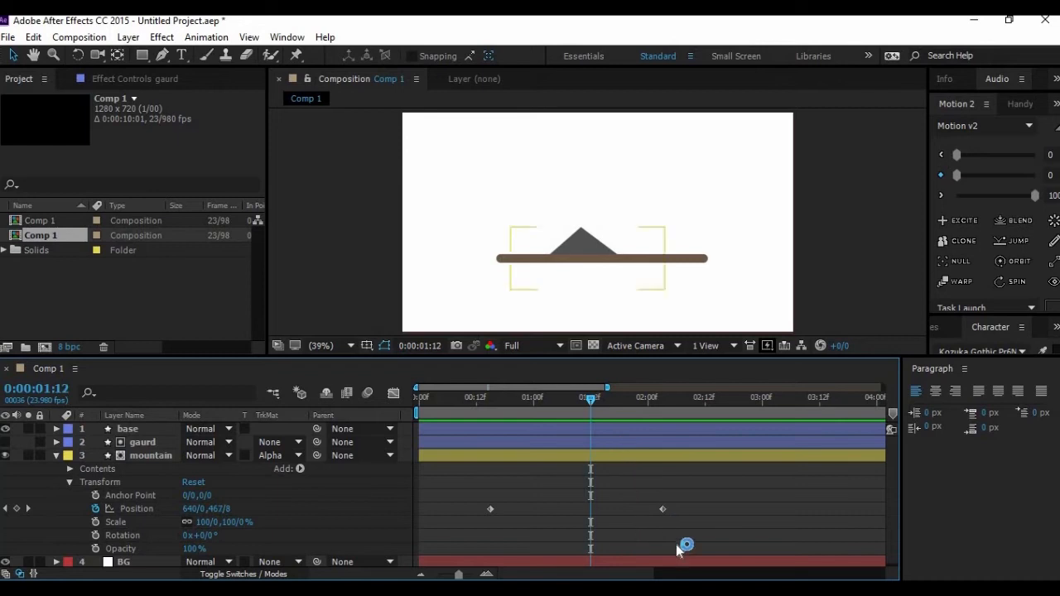
{"action": "left_click_drag", "start_coordinate": [659, 509], "coordinate": [590, 509]}
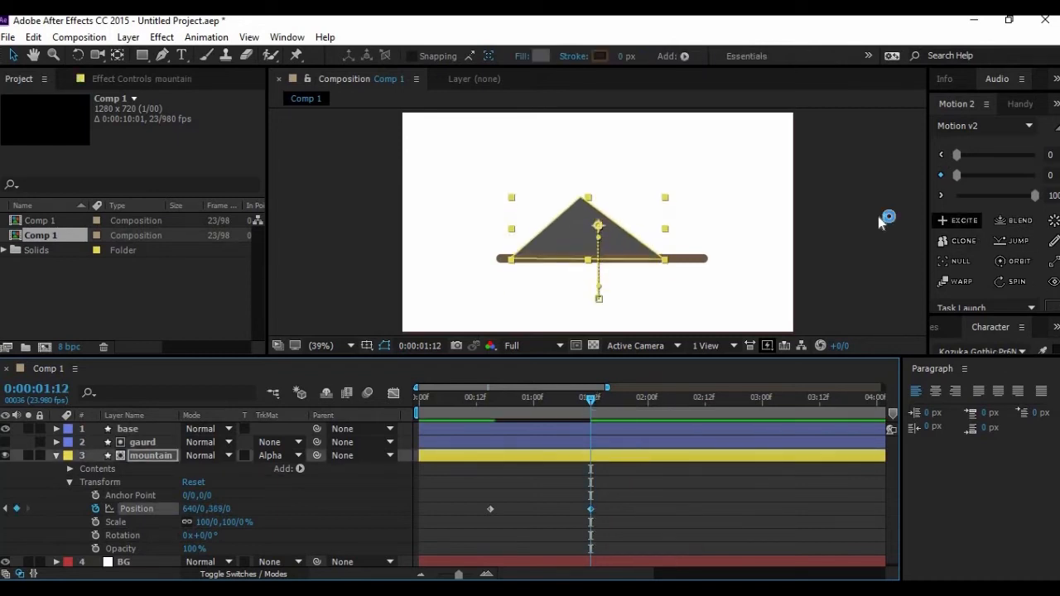
Ease the mountain's Position keyframe at 0:00:01:12 with Motion 2 and preview the animation.
{"action": "left_click", "coordinate": [417, 486]}
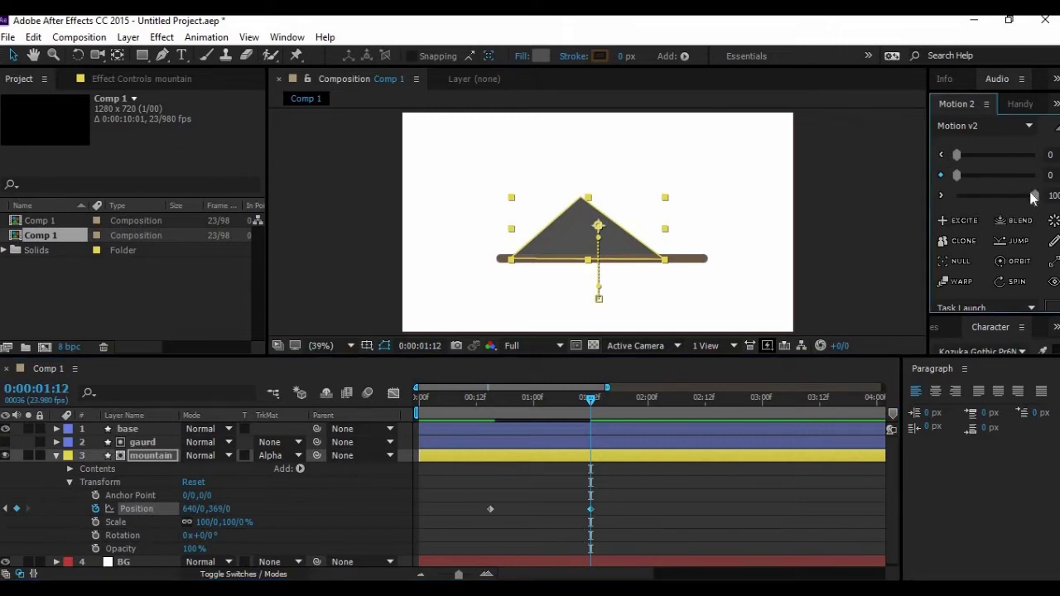
{"action": "left_click", "coordinate": [944, 220]}
{"action": "left_click_drag", "start_coordinate": [892, 218], "coordinate": [861, 224]}
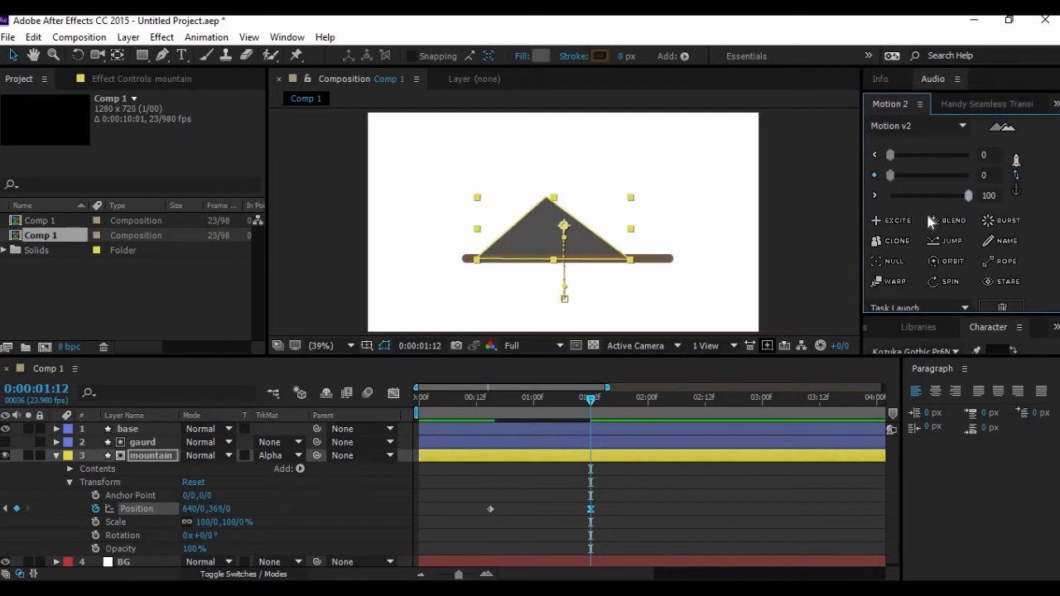
{"action": "left_click", "coordinate": [346, 416]}
{"action": "key", "text": "space"}
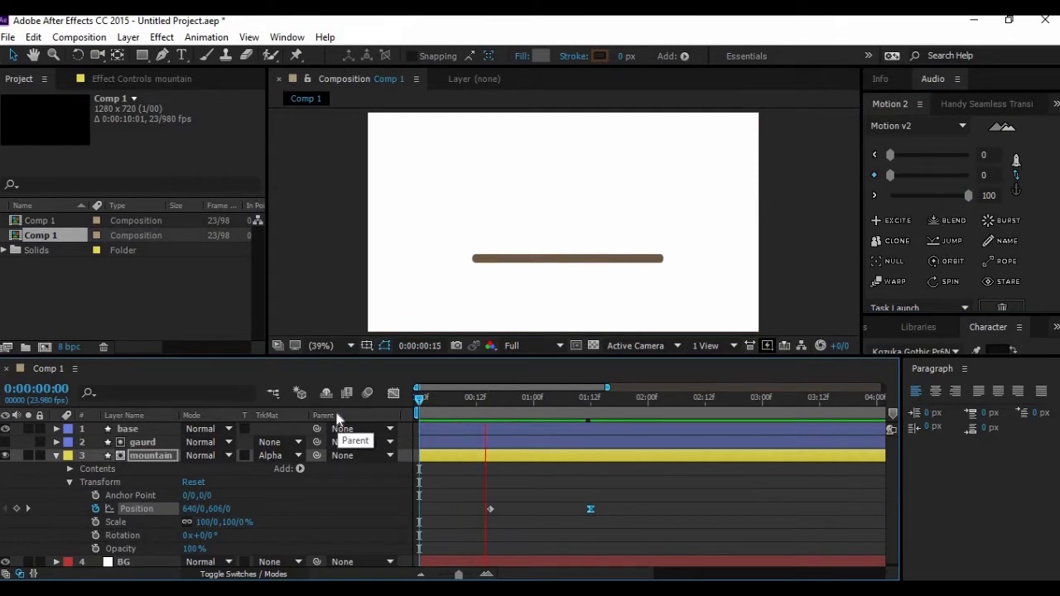
{"action": "left_click_drag", "start_coordinate": [570, 409], "coordinate": [552, 430]}
{"action": "left_click", "coordinate": [159, 457]}
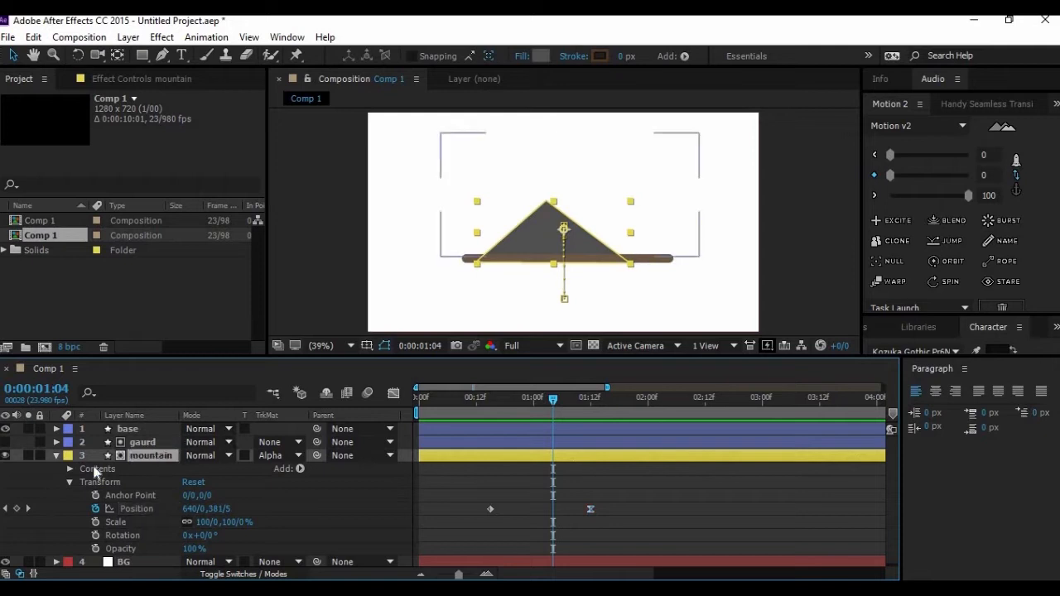
{"action": "left_click", "coordinate": [128, 37]}
{"action": "mouse_move", "coordinate": [248, 30]}
{"action": "left_click", "coordinate": [547, 121]}
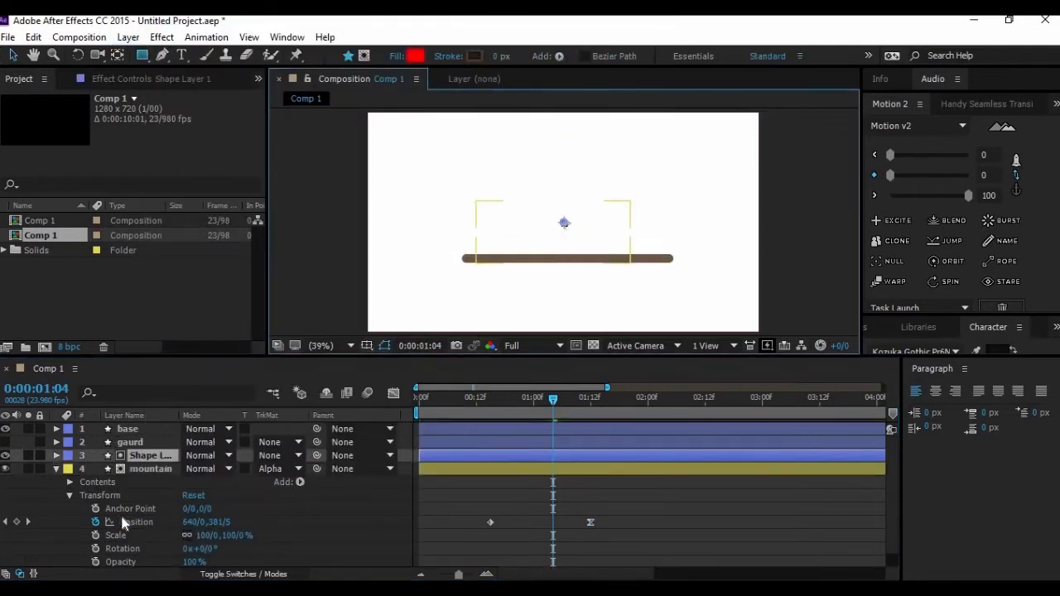
{"action": "key", "text": "ctrl+z"}
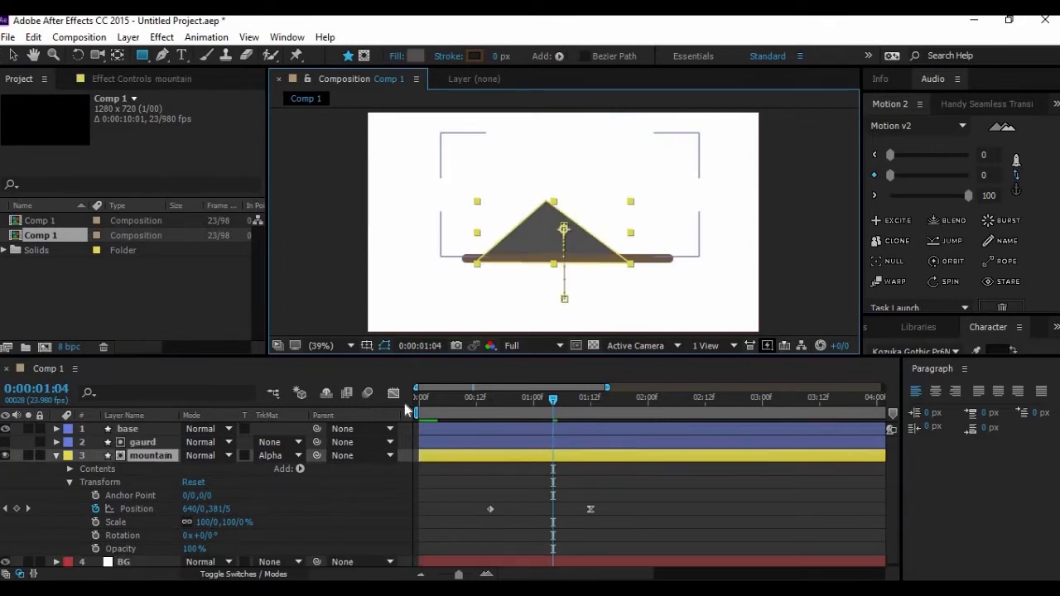
Create a new shape layer at the top of the layer stack and name it mountain 2.
{"action": "left_click", "coordinate": [362, 516]}
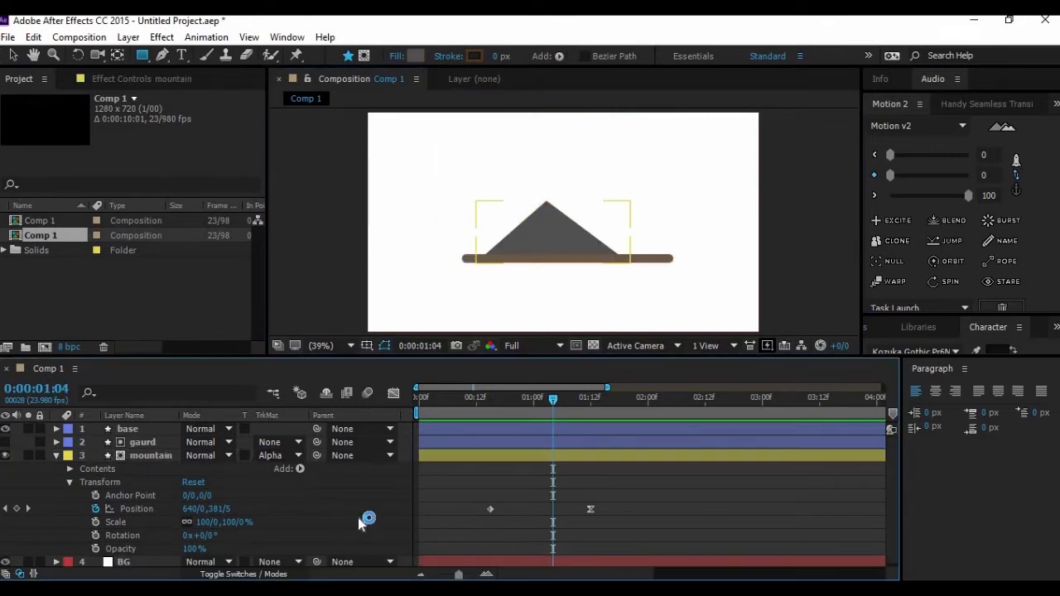
{"action": "left_click", "coordinate": [127, 37]}
{"action": "mouse_move", "coordinate": [381, 35]}
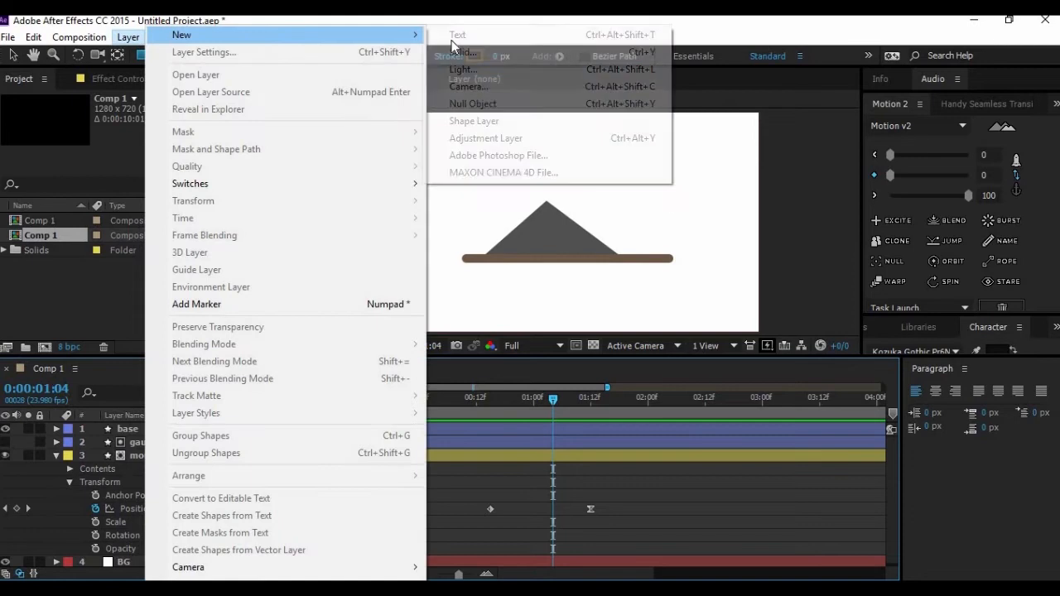
{"action": "left_click", "coordinate": [473, 121]}
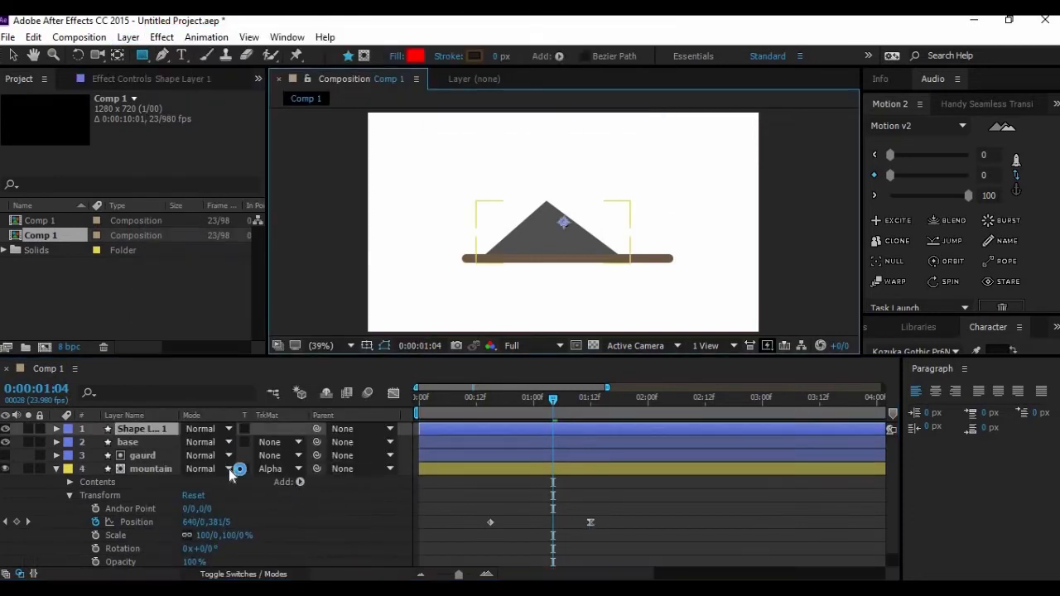
{"action": "key", "text": "Return"}
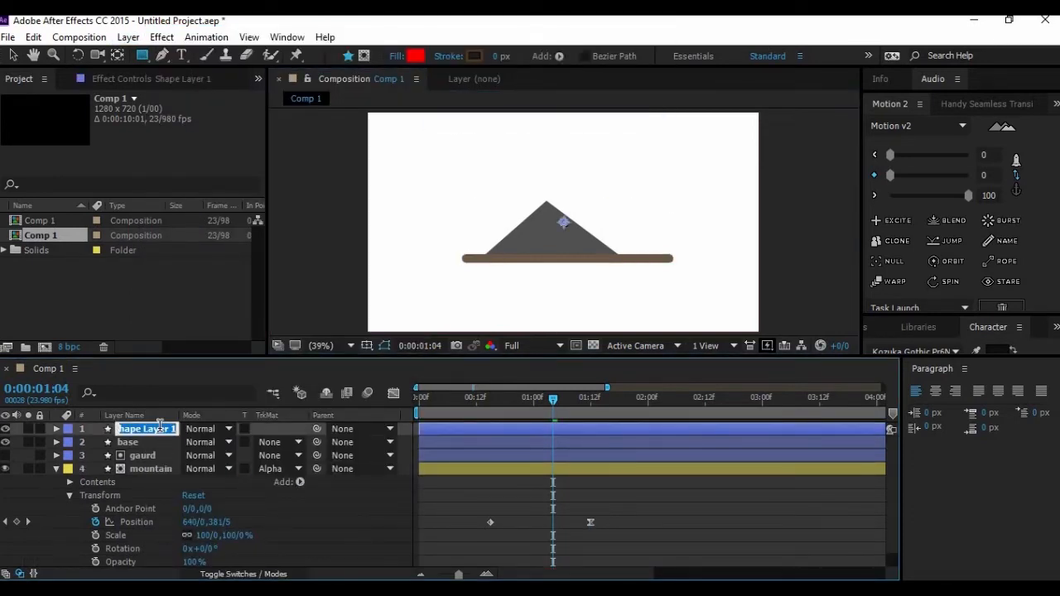
{"action": "type", "text": "mountain 2"}
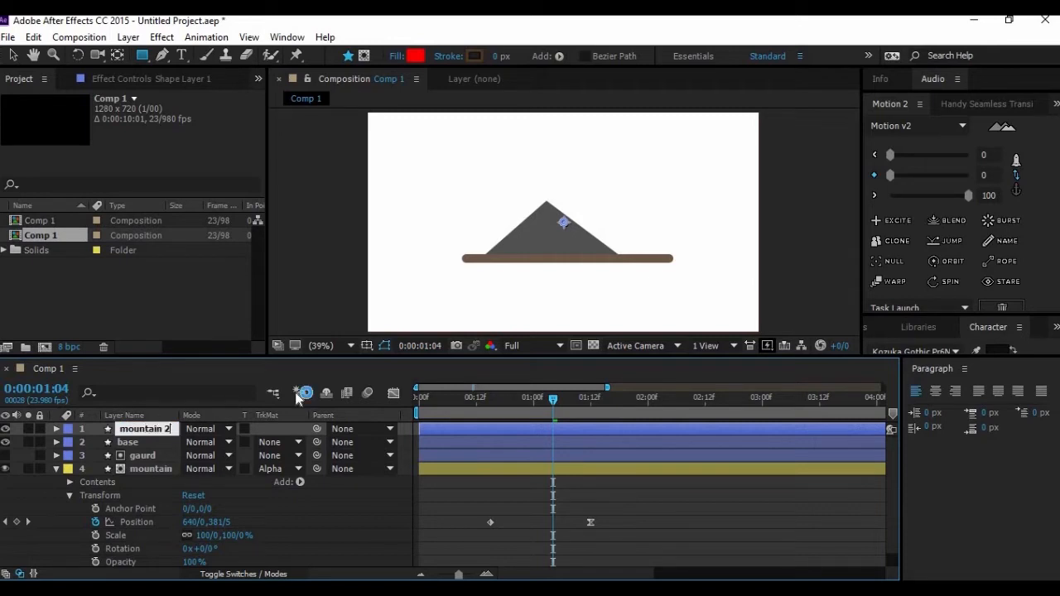
{"action": "key", "text": "Return"}
{"action": "mouse_move", "coordinate": [554, 412]}
{"action": "left_mouse_down"}
{"action": "mouse_move", "coordinate": [519, 405]}
{"action": "mouse_move", "coordinate": [548, 407]}
{"action": "left_mouse_up"}
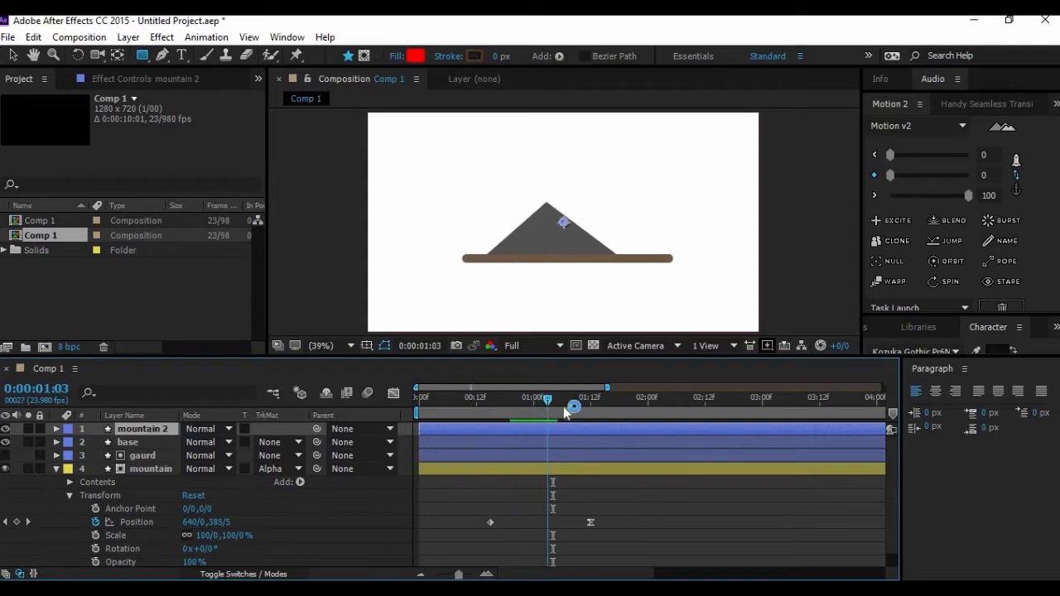
Draw a closed triangle with the Pen tool on mountain 2, its base on the brown bar, overlapping the first mountain's right side.
{"action": "left_click", "coordinate": [567, 408]}
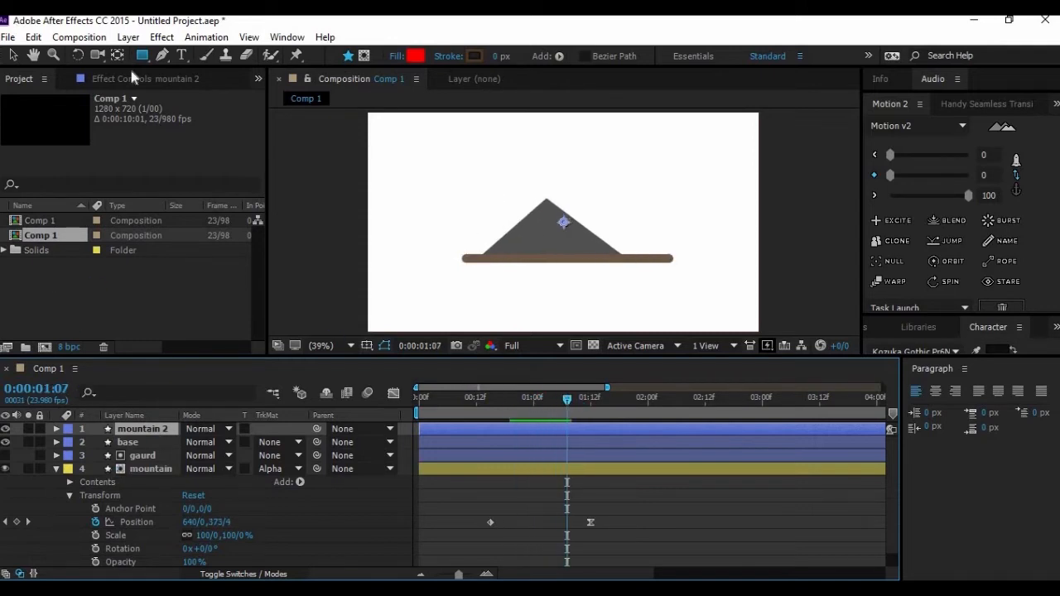
{"action": "left_click", "coordinate": [159, 54]}
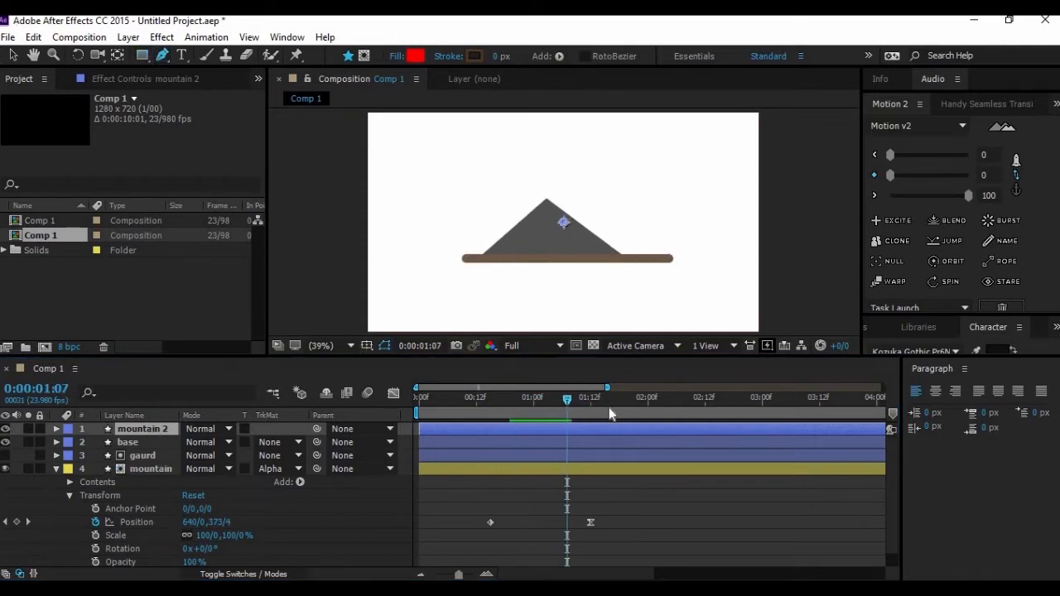
{"action": "left_click", "coordinate": [524, 260]}
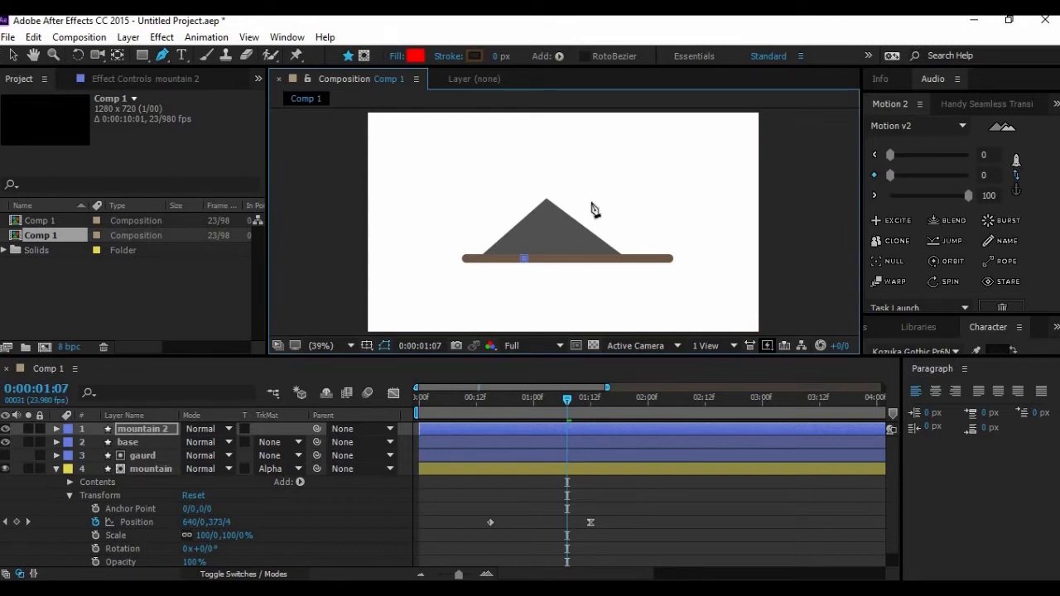
{"action": "left_click", "coordinate": [588, 205]}
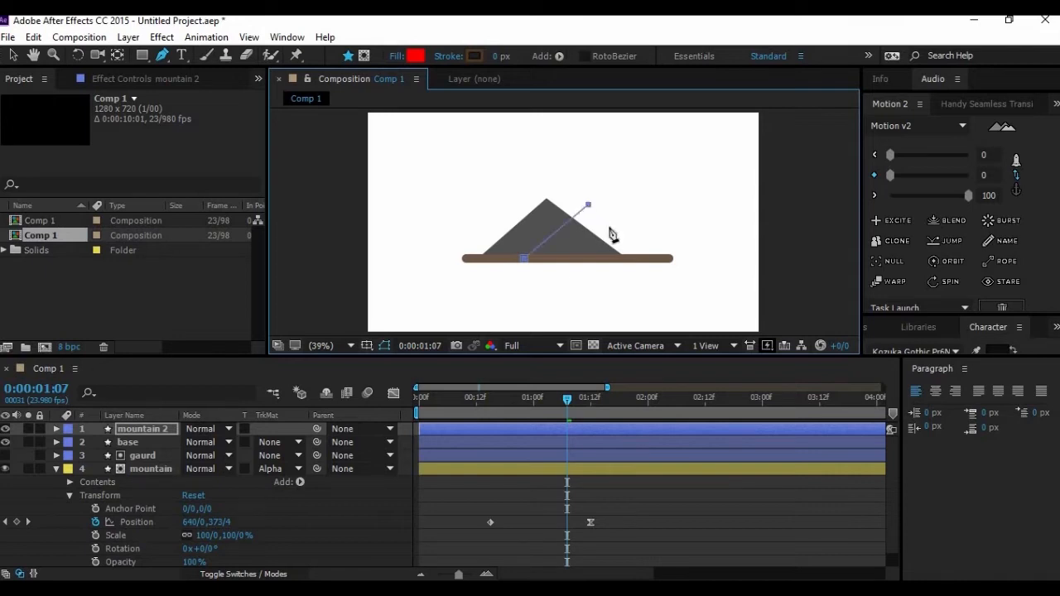
{"action": "left_click", "coordinate": [655, 259]}
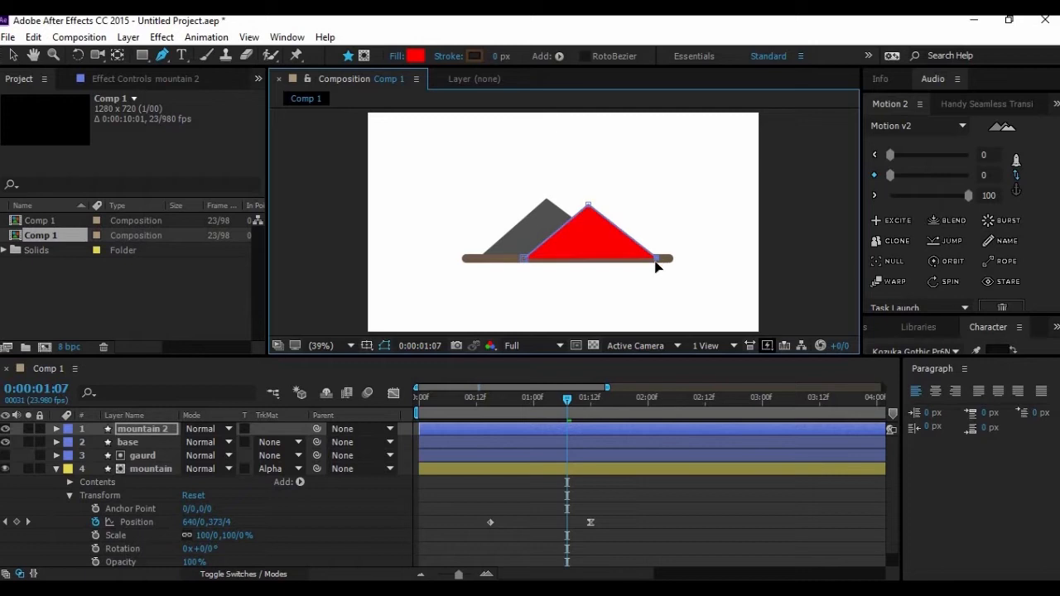
{"action": "left_click", "coordinate": [524, 258]}
Change the mountain 2 triangle's fill from red to a very dark grey.
{"action": "left_click", "coordinate": [13, 56]}
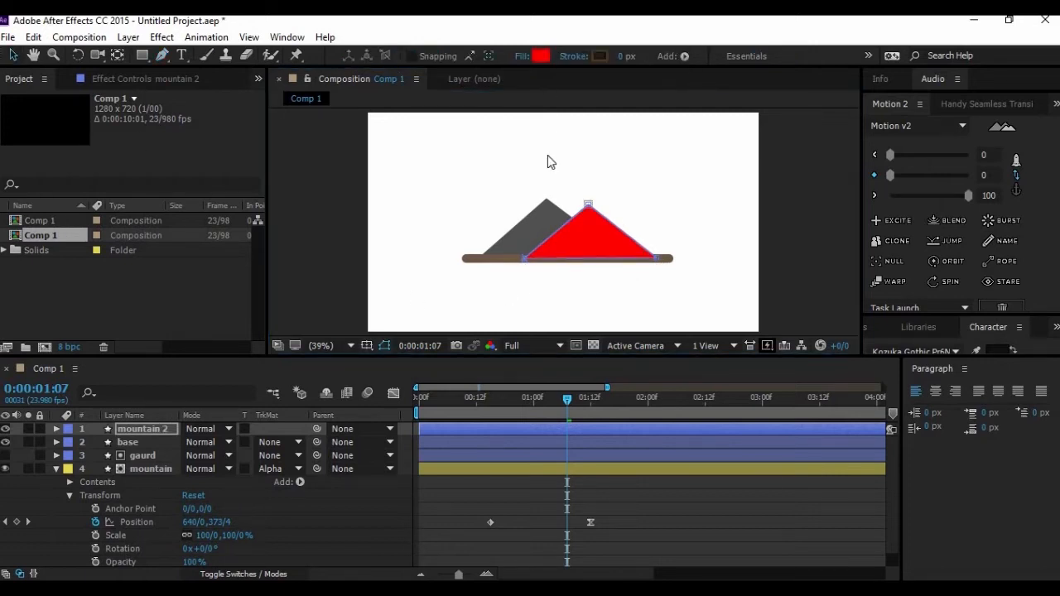
{"action": "left_click", "coordinate": [540, 55]}
{"action": "left_click_drag", "start_coordinate": [447, 468], "coordinate": [442, 504]}
{"action": "left_click", "coordinate": [822, 342]}
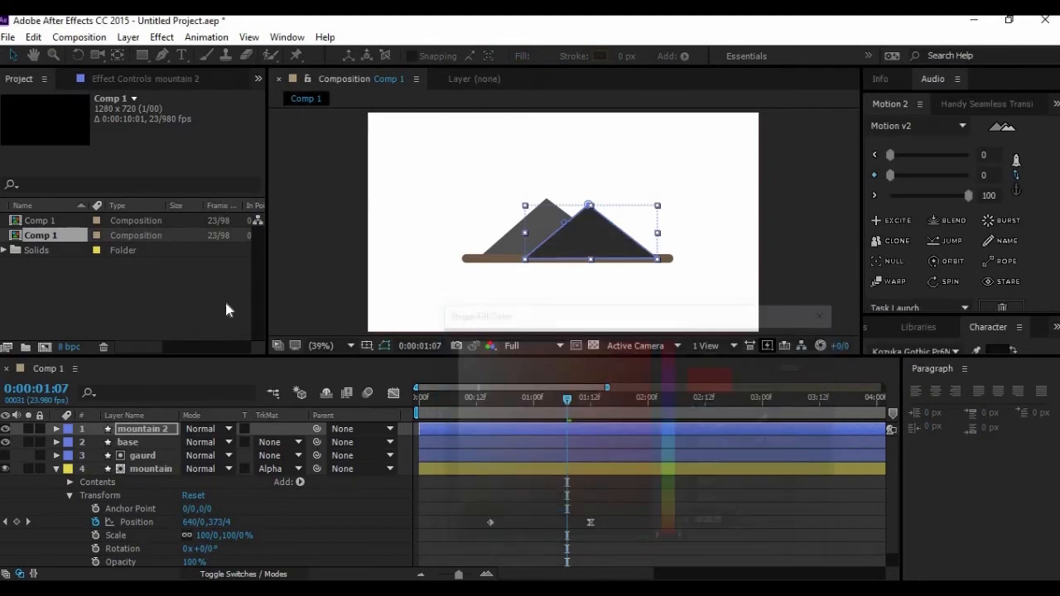
Collapse the mountain layer's properties and place the mountain 2 layer directly below mountain, above BG.
{"action": "left_click", "coordinate": [56, 428]}
{"action": "left_click", "coordinate": [56, 428]}
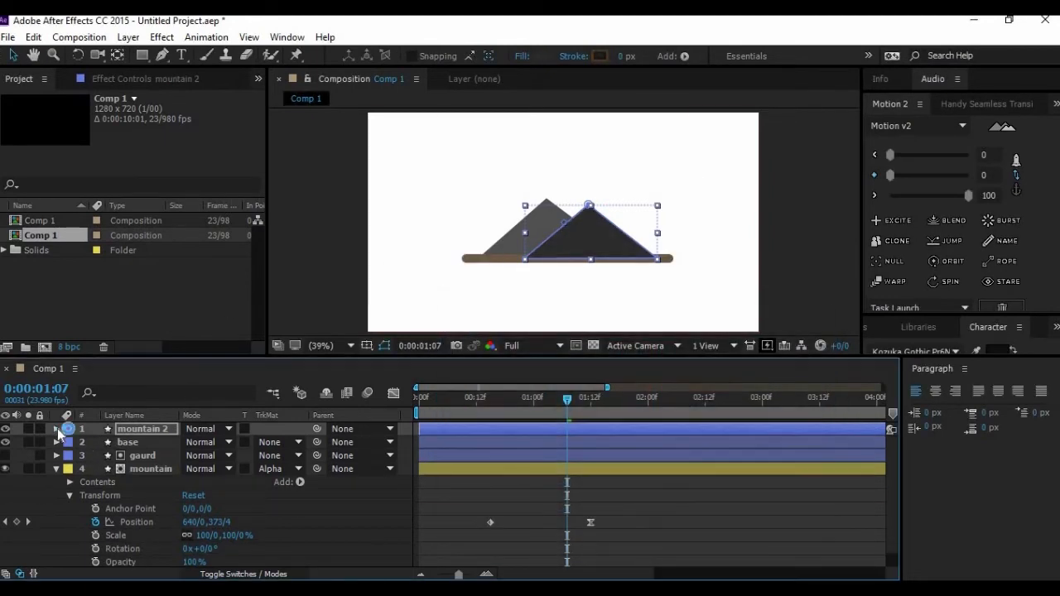
{"action": "left_click", "coordinate": [56, 468]}
{"action": "left_click_drag", "start_coordinate": [176, 432], "coordinate": [164, 475]}
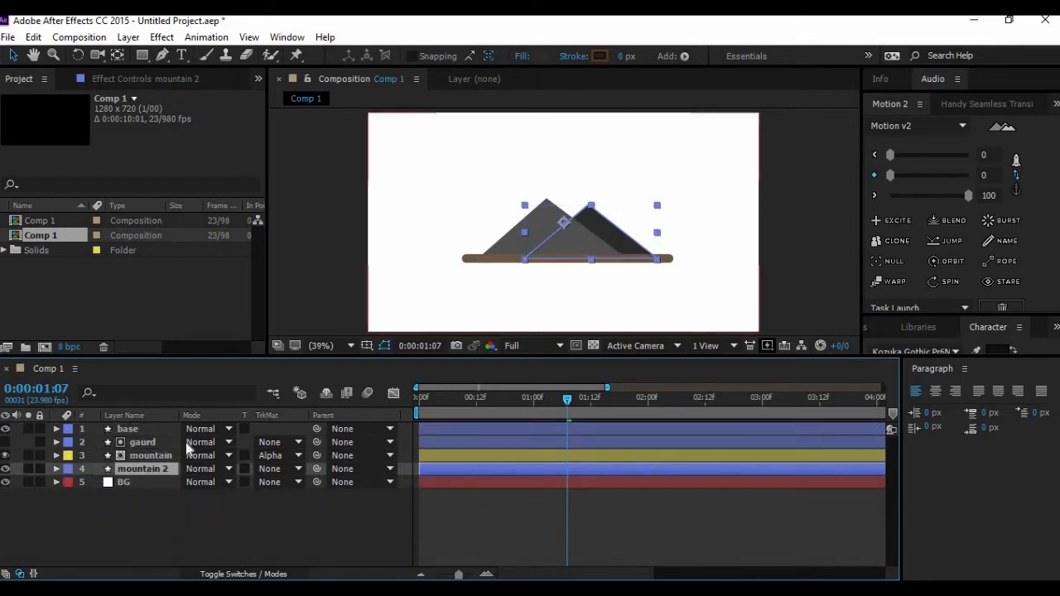
{"action": "left_click", "coordinate": [806, 161]}
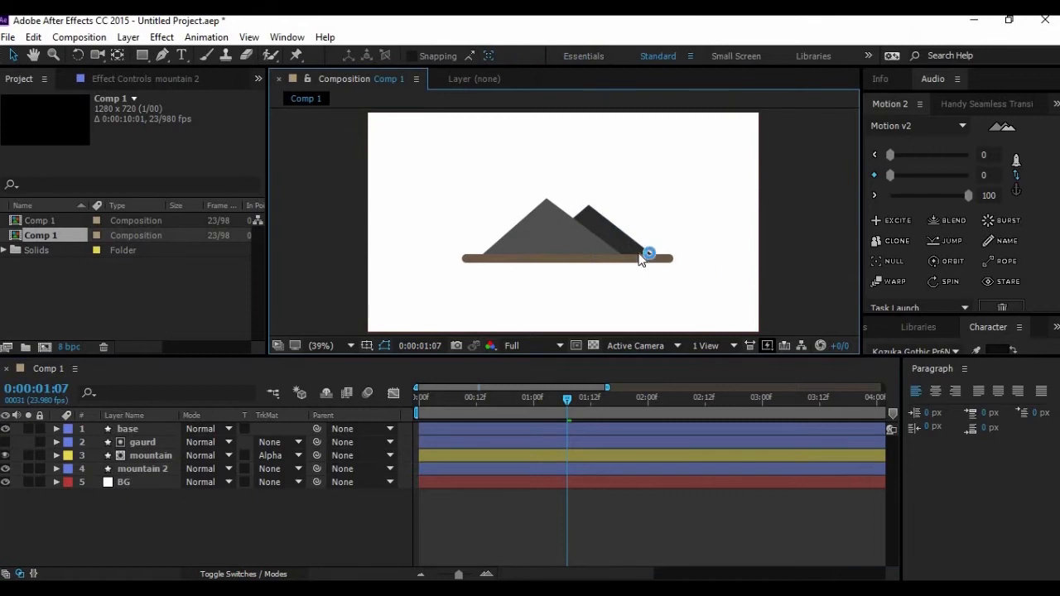
{"action": "left_click", "coordinate": [616, 228]}
Scale mountain 2 up proportionally to about 110.9% and nudge it up until its base aligns with the brown bar.
{"action": "left_click", "coordinate": [163, 469]}
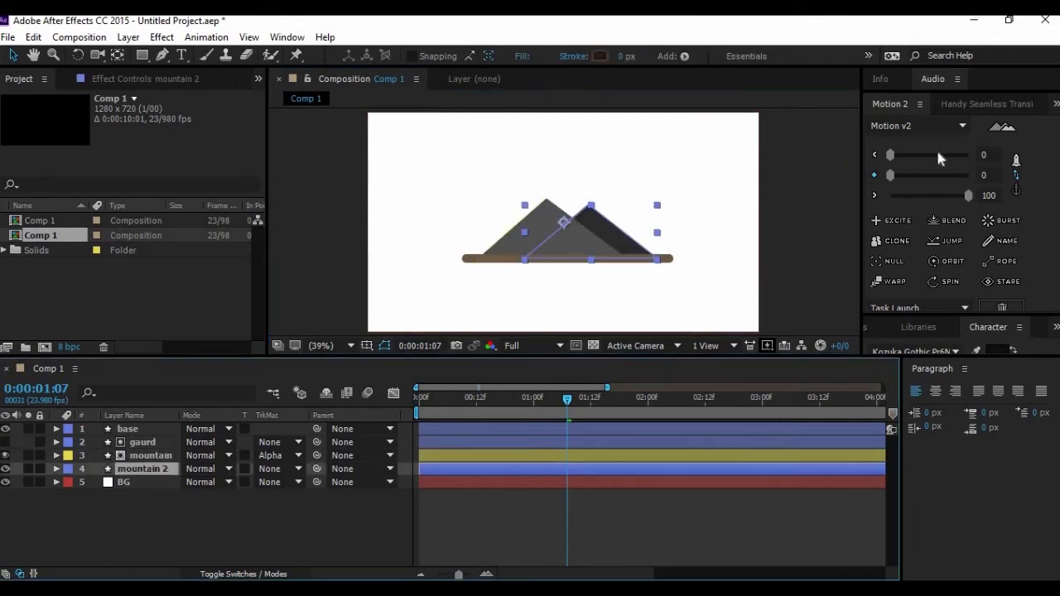
{"action": "left_click_drag", "start_coordinate": [657, 204], "coordinate": [668, 200]}
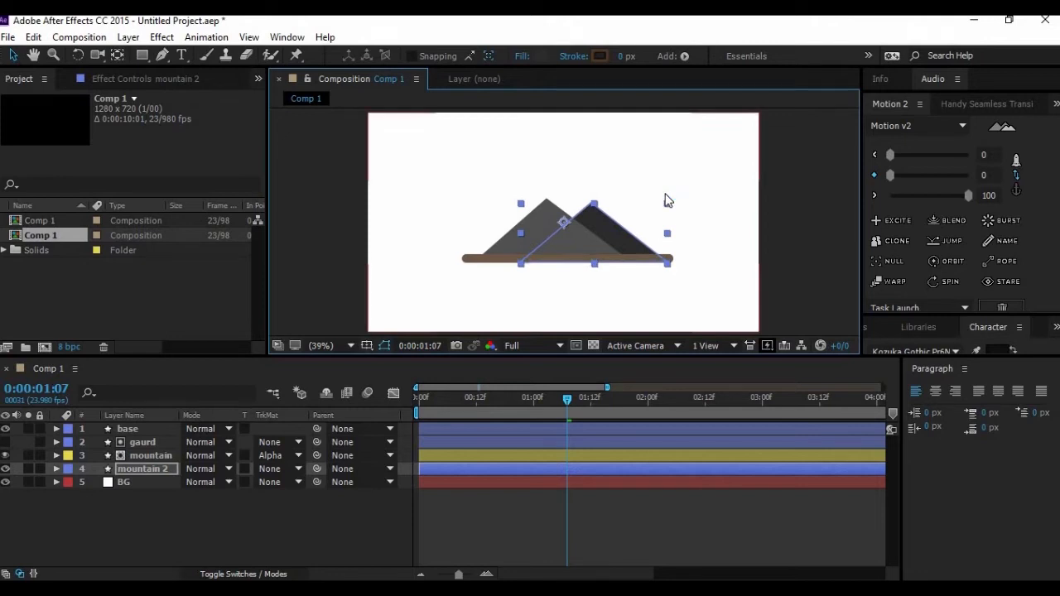
{"action": "key", "text": "Up"}
{"action": "key", "text": "Up"}
{"action": "key", "text": "Up"}
{"action": "key", "text": "Up"}
{"action": "key", "text": "Up"}
{"action": "key", "text": "Up"}
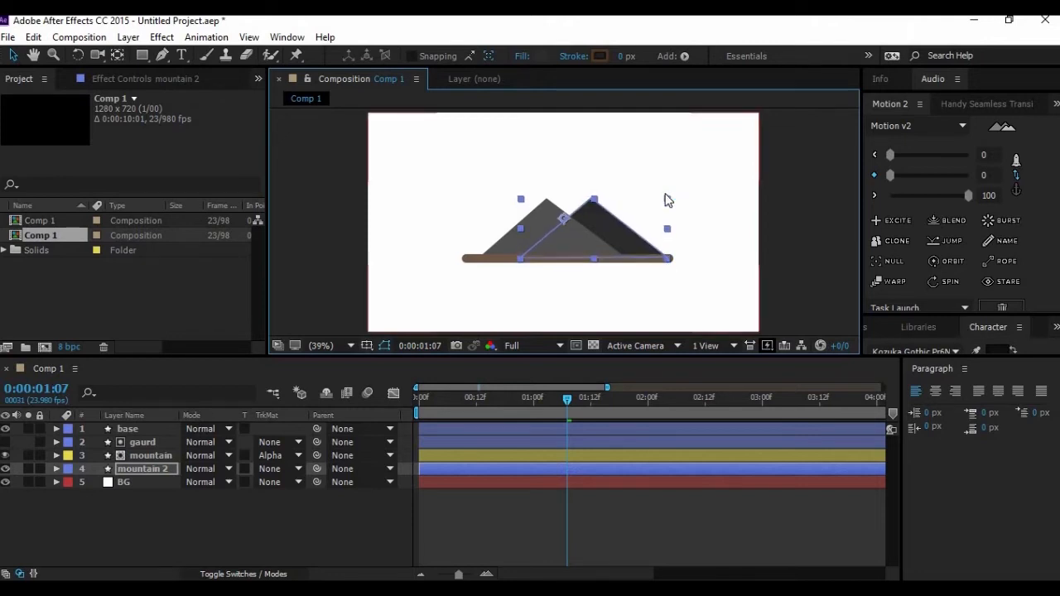
Fine-tune mountain 2's placement behind the first mountain to about 628, 351, keeping its right corner within the bar.
{"action": "key", "text": "Left"}
{"action": "key", "text": "Left"}
{"action": "key", "text": "Left"}
{"action": "key", "text": "Left"}
{"action": "key", "text": "Left"}
{"action": "key", "text": "Left"}
{"action": "key", "text": "Left"}
{"action": "key", "text": "Left"}
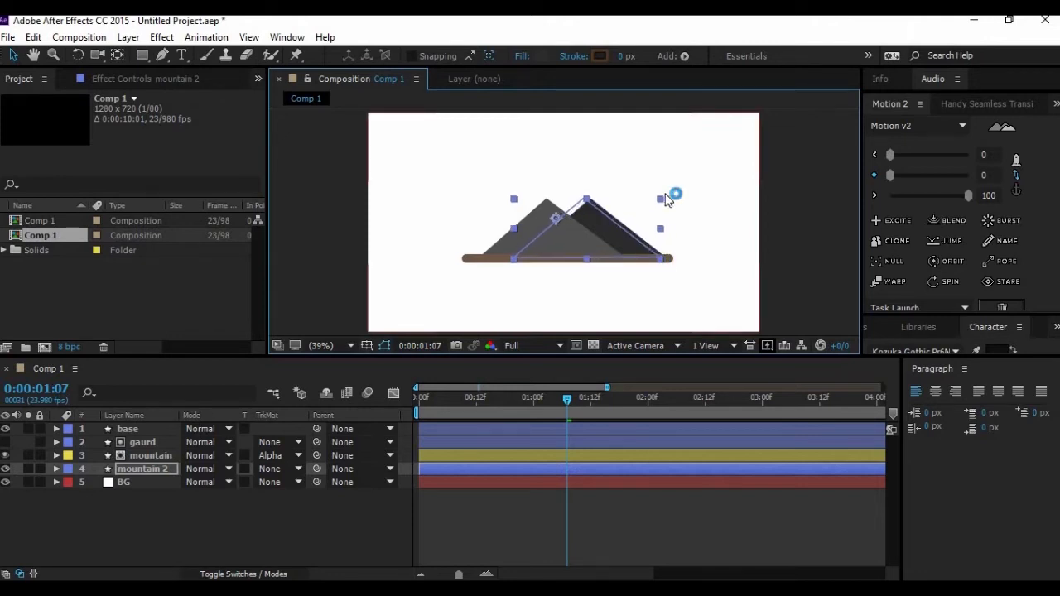
{"action": "key", "text": "Right"}
{"action": "key", "text": "Right"}
{"action": "key", "text": "Right"}
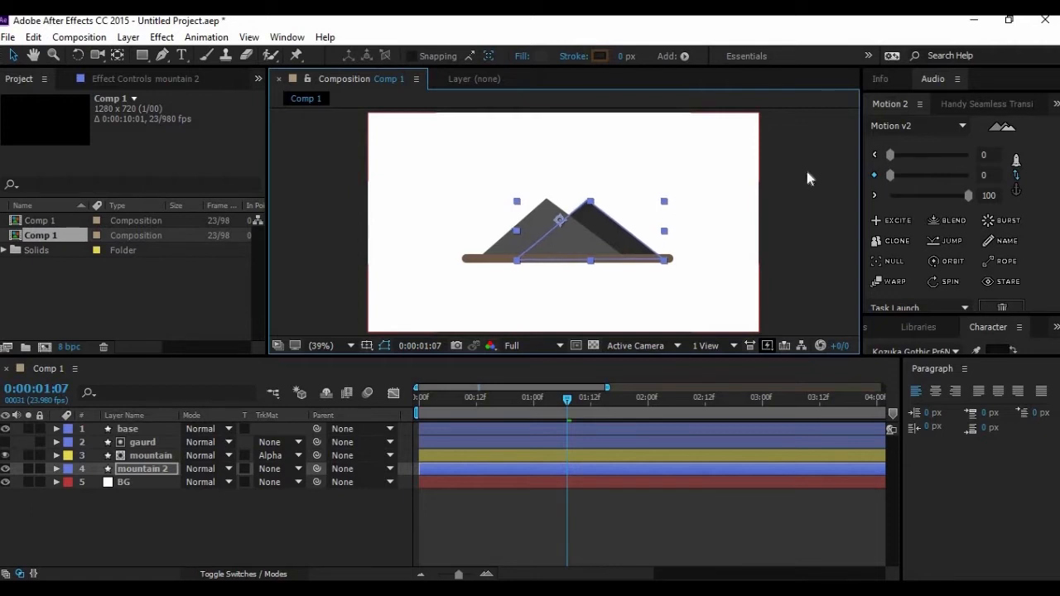
{"action": "left_click", "coordinate": [796, 180]}
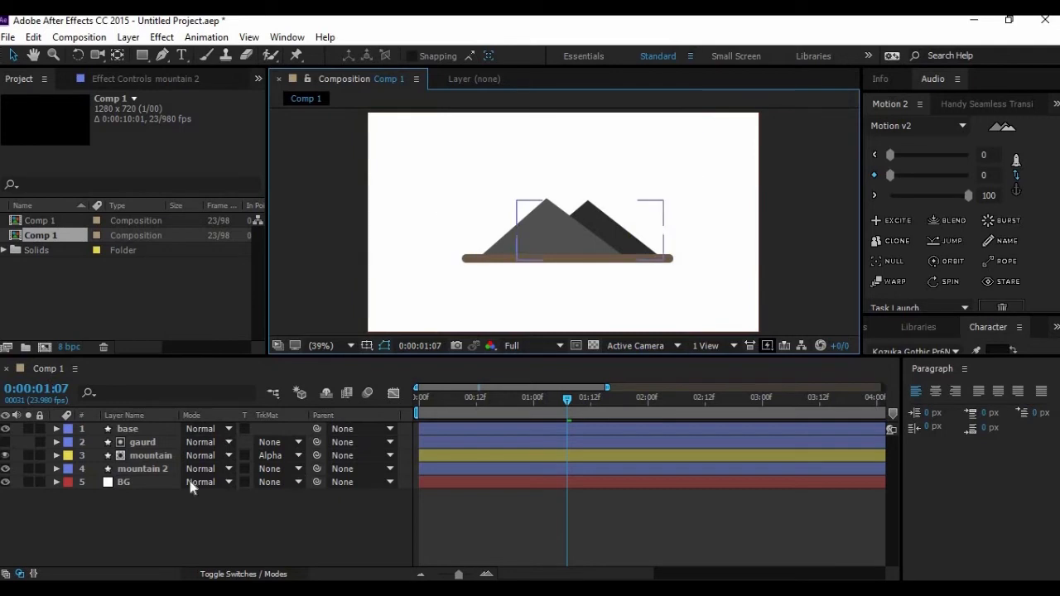
Add a Position keyframe to mountain 2 at 0:00:00:20 and lower the mountain below the bar to 628, 572.
{"action": "left_click", "coordinate": [140, 470]}
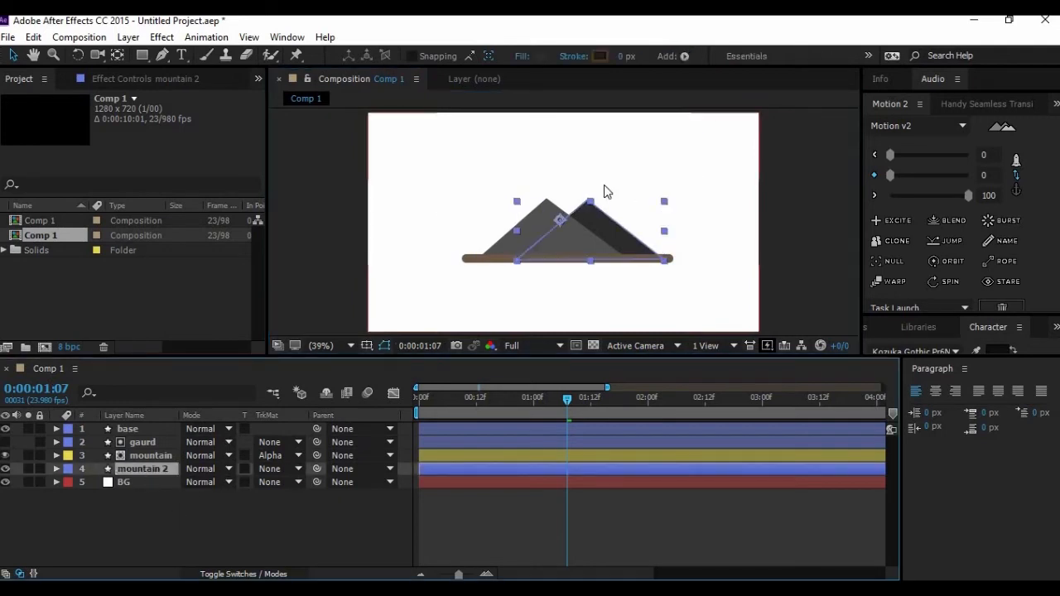
{"action": "left_click", "coordinate": [160, 444]}
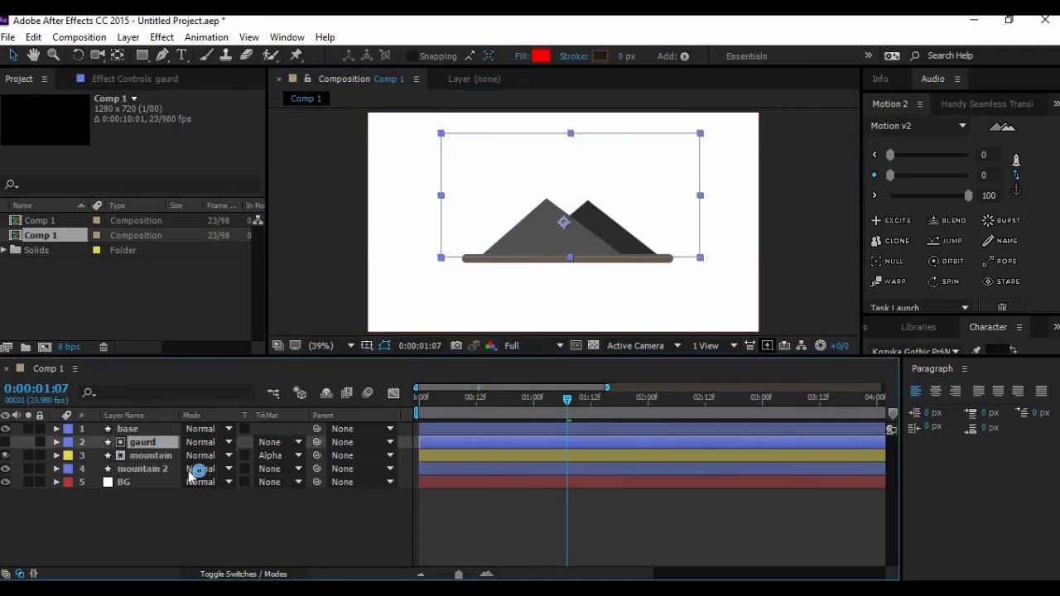
{"action": "left_click", "coordinate": [162, 468]}
{"action": "left_click_drag", "start_coordinate": [571, 403], "coordinate": [513, 401]}
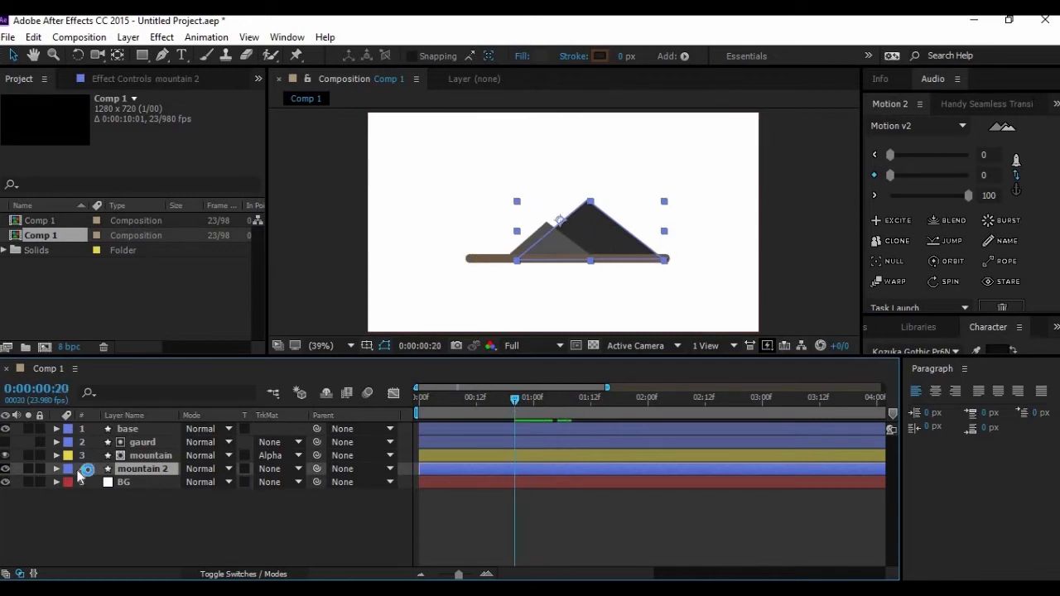
{"action": "left_click", "coordinate": [57, 468]}
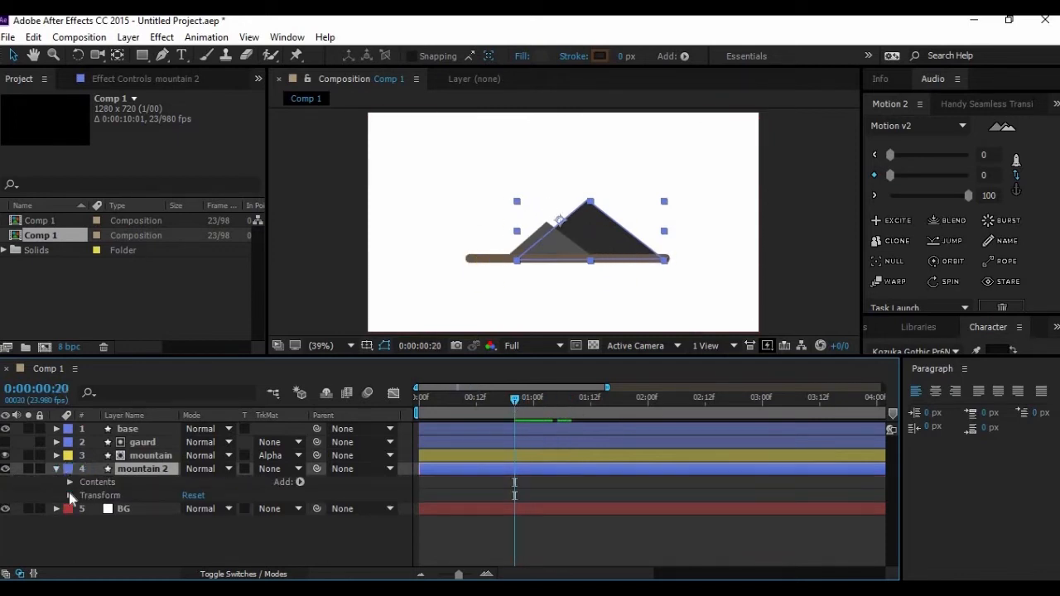
{"action": "left_click", "coordinate": [70, 495]}
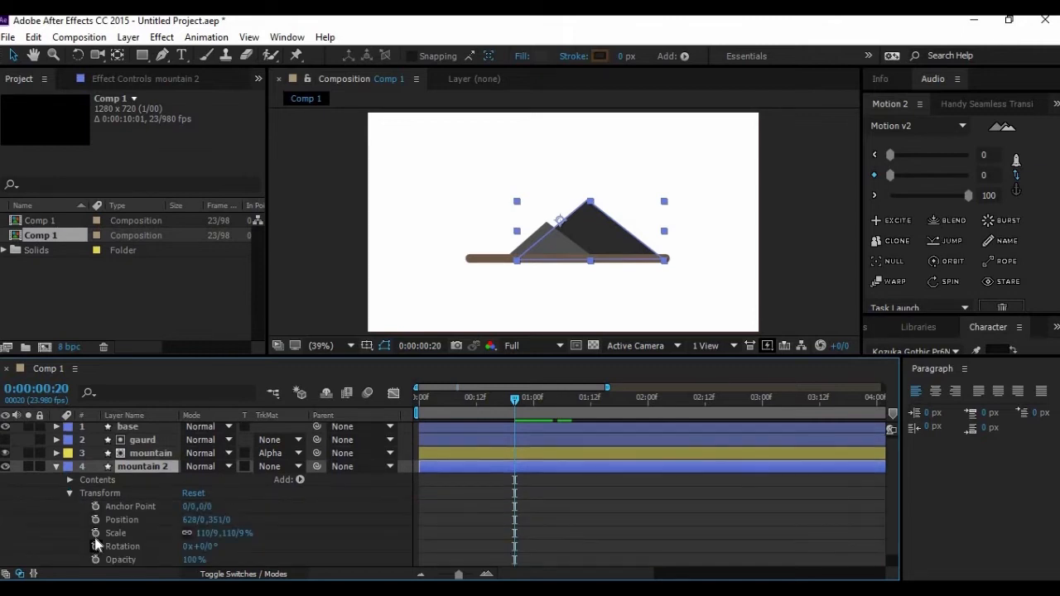
{"action": "left_click", "coordinate": [95, 519]}
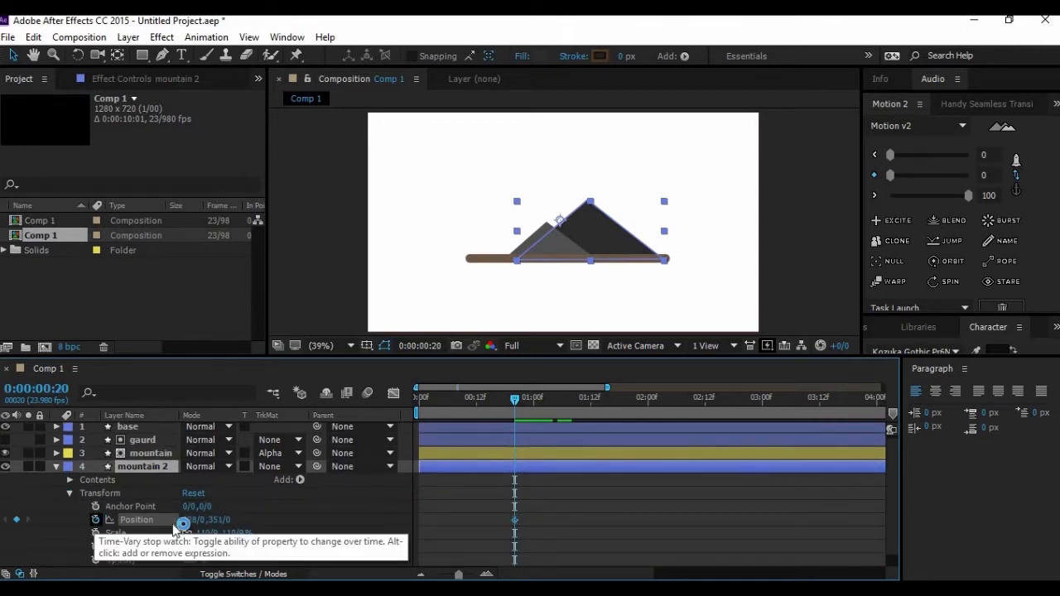
{"action": "left_click_drag", "start_coordinate": [202, 523], "coordinate": [427, 490]}
At 0:00:01:22, raise mountain 2 back above the bar with a Position keyframe at 628, 346.
{"action": "left_click_drag", "start_coordinate": [514, 400], "coordinate": [633, 395]}
{"action": "key", "text": "Page_Down"}
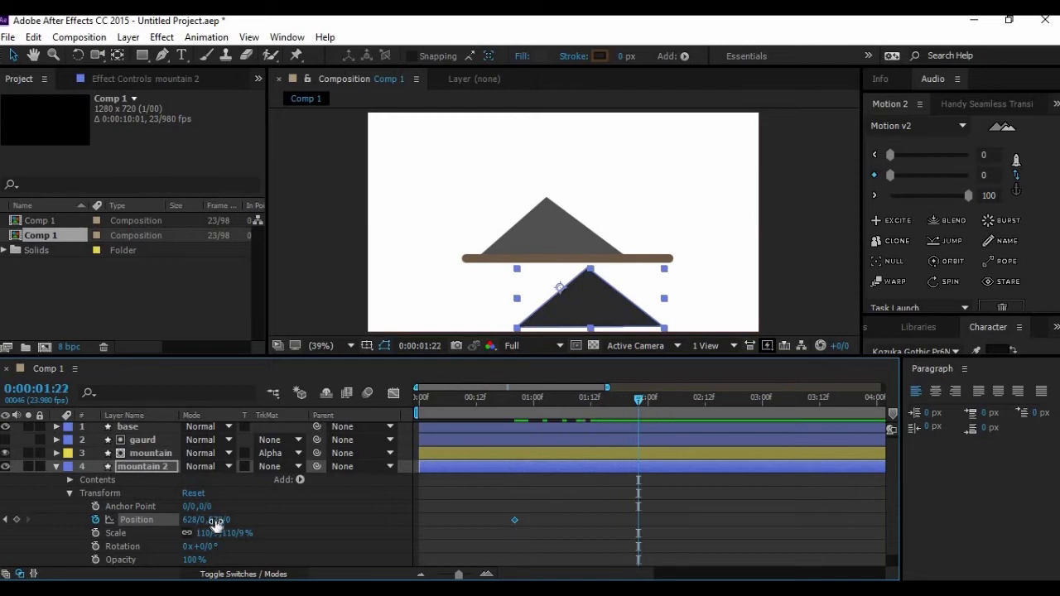
{"action": "left_click_drag", "start_coordinate": [230, 519], "coordinate": [49, 513]}
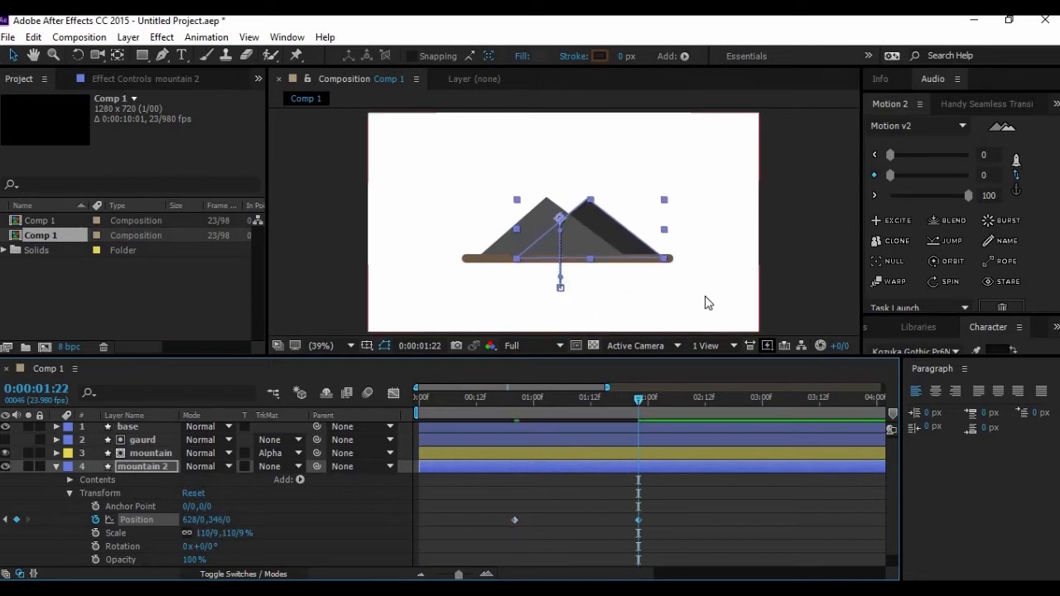
{"action": "left_click", "coordinate": [790, 272]}
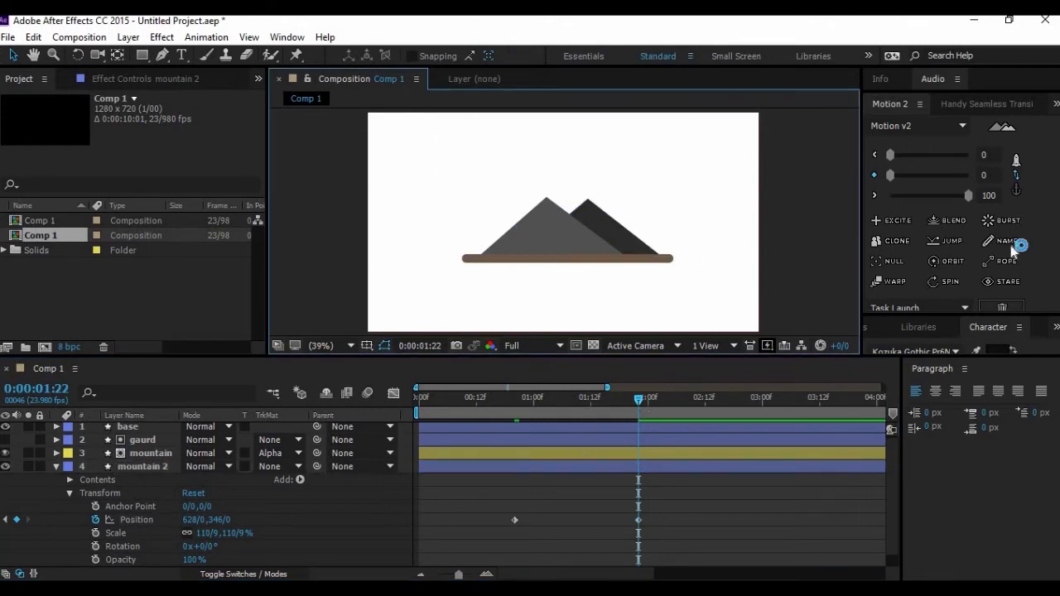
Ease mountain 2's Position keyframe at 0:00:01:22 with Motion 2 and scrub through the rise.
{"action": "left_click", "coordinate": [911, 192]}
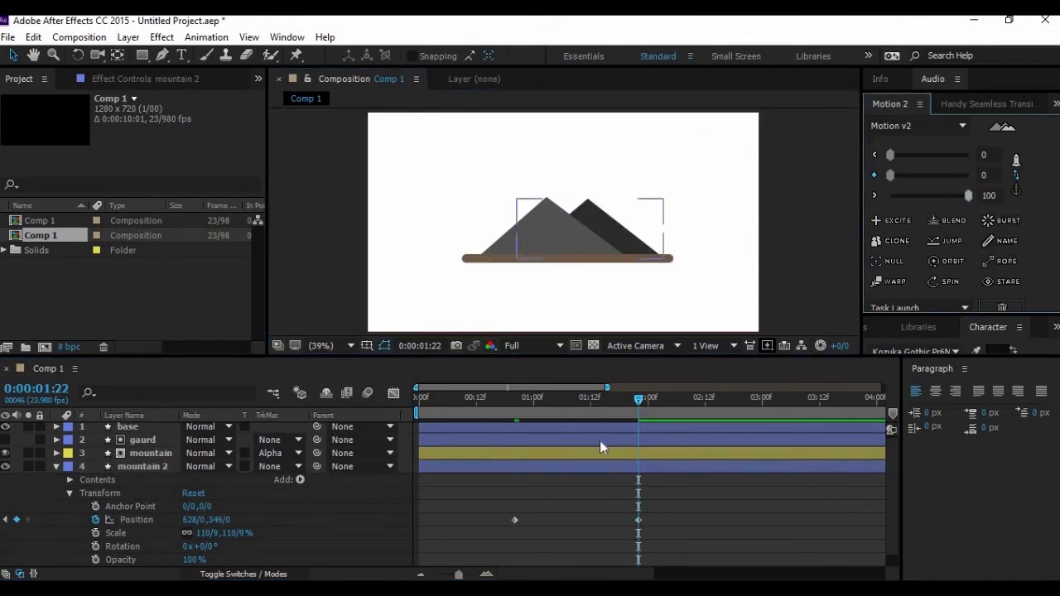
{"action": "left_click", "coordinate": [639, 519]}
{"action": "left_click", "coordinate": [975, 197]}
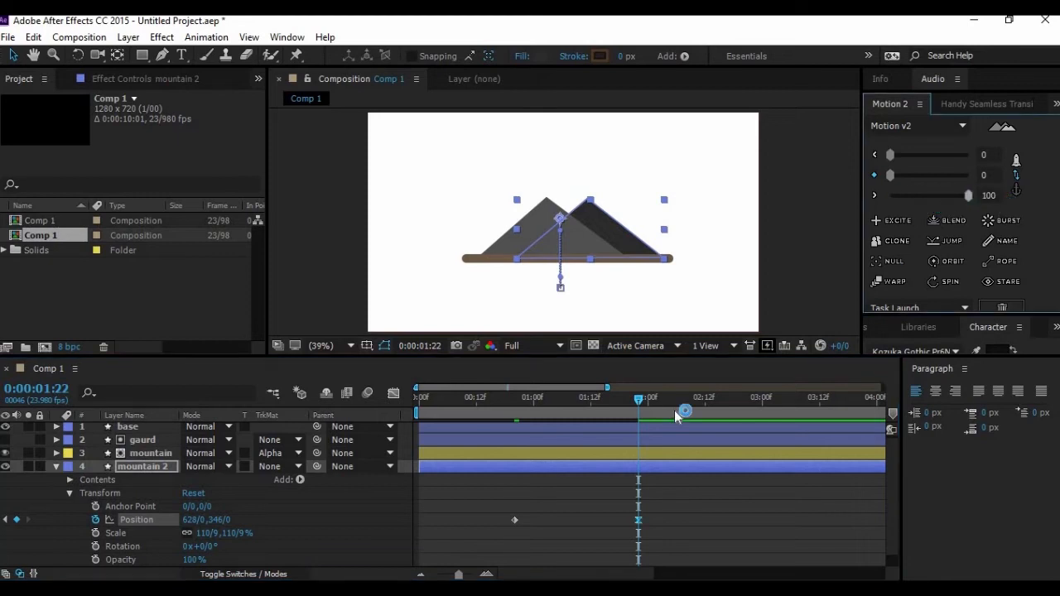
{"action": "mouse_move", "coordinate": [635, 403]}
{"action": "left_mouse_down"}
{"action": "mouse_move", "coordinate": [498, 412]}
{"action": "mouse_move", "coordinate": [631, 404]}
{"action": "left_mouse_up"}
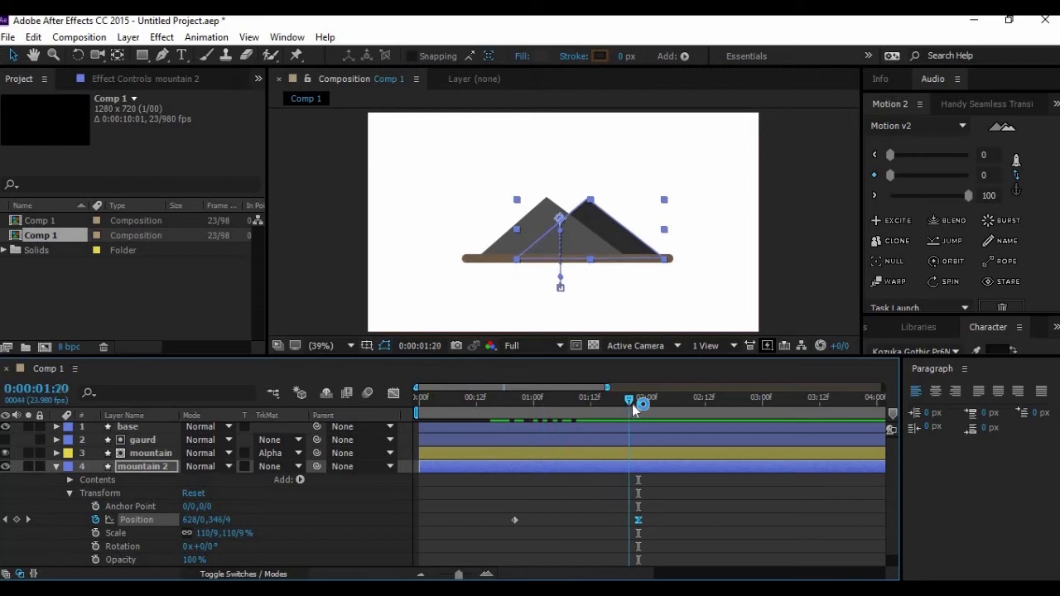
Duplicate the gaurd layer directly above mountain 2, set mountain 2's track matte to Alpha Matte "gaurd 2", and preview the animation.
{"action": "left_click", "coordinate": [138, 440]}
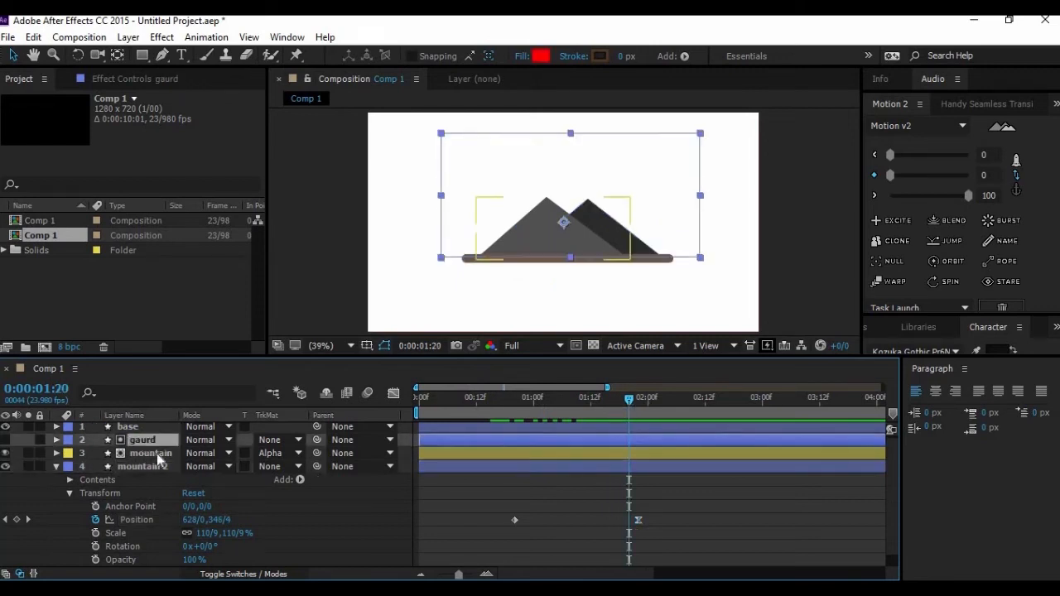
{"action": "key", "text": "ctrl+d"}
{"action": "left_click_drag", "start_coordinate": [151, 448], "coordinate": [153, 474]}
{"action": "left_click", "coordinate": [299, 480]}
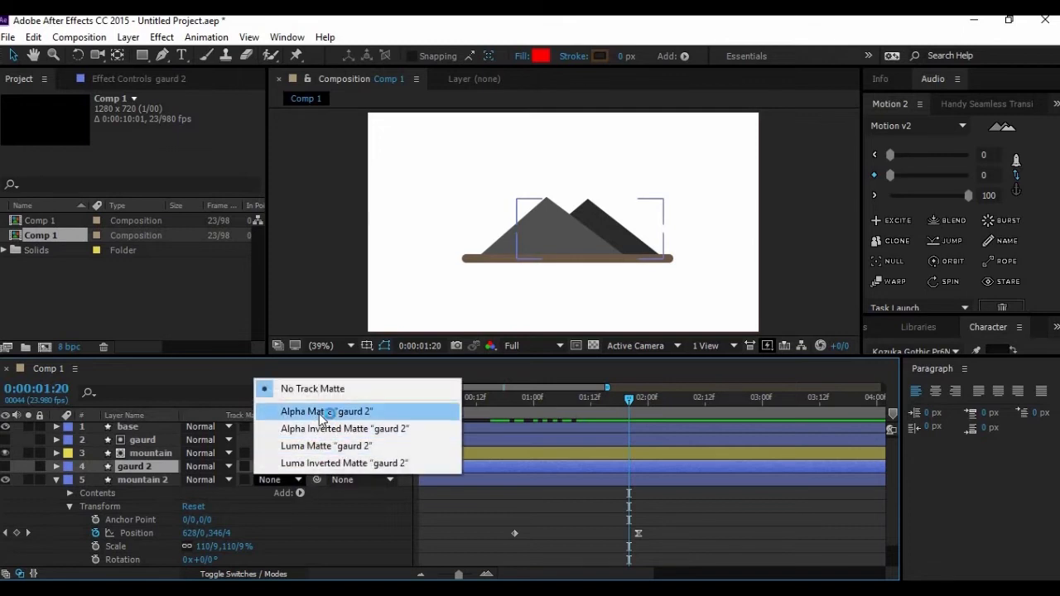
{"action": "left_click", "coordinate": [323, 412]}
{"action": "left_click_drag", "start_coordinate": [573, 411], "coordinate": [457, 414]}
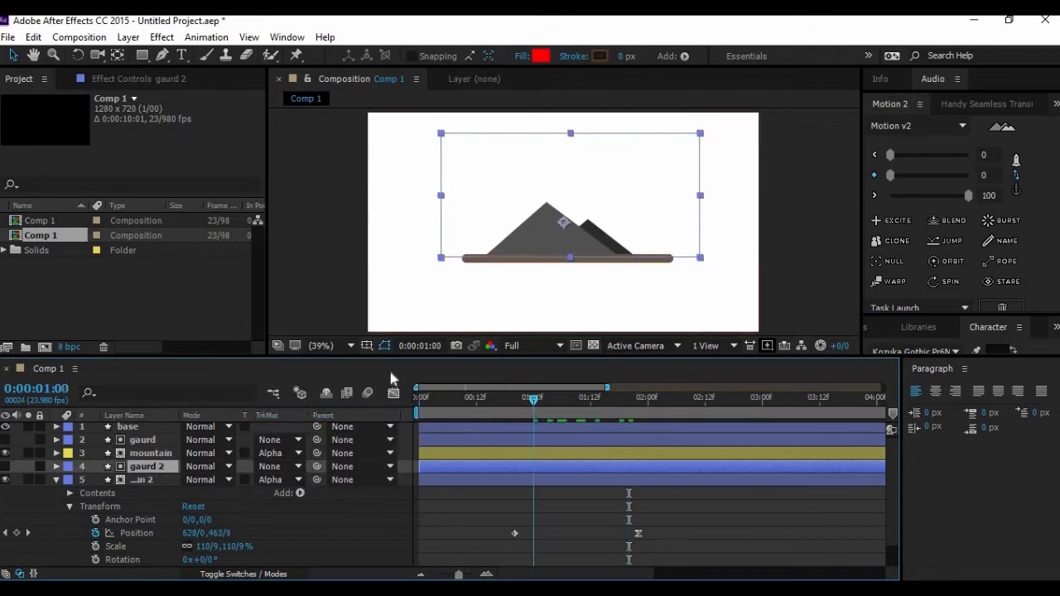
{"action": "key", "text": "space"}
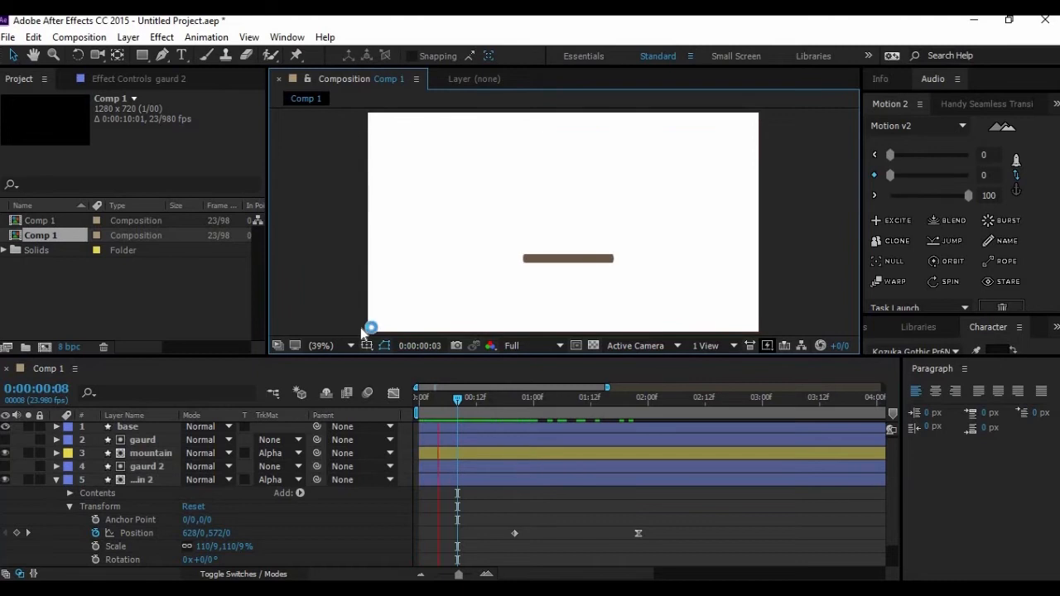
With the playhead at 0:00:01:20, create a new shape layer above base and name it mountain 3.
{"action": "mouse_move", "coordinate": [609, 405]}
{"action": "left_mouse_down"}
{"action": "mouse_move", "coordinate": [431, 419]}
{"action": "mouse_move", "coordinate": [602, 419]}
{"action": "mouse_move", "coordinate": [455, 435]}
{"action": "mouse_move", "coordinate": [512, 435]}
{"action": "mouse_move", "coordinate": [610, 422]}
{"action": "mouse_move", "coordinate": [629, 400]}
{"action": "left_mouse_up"}
{"action": "left_click", "coordinate": [128, 37]}
{"action": "mouse_move", "coordinate": [170, 38]}
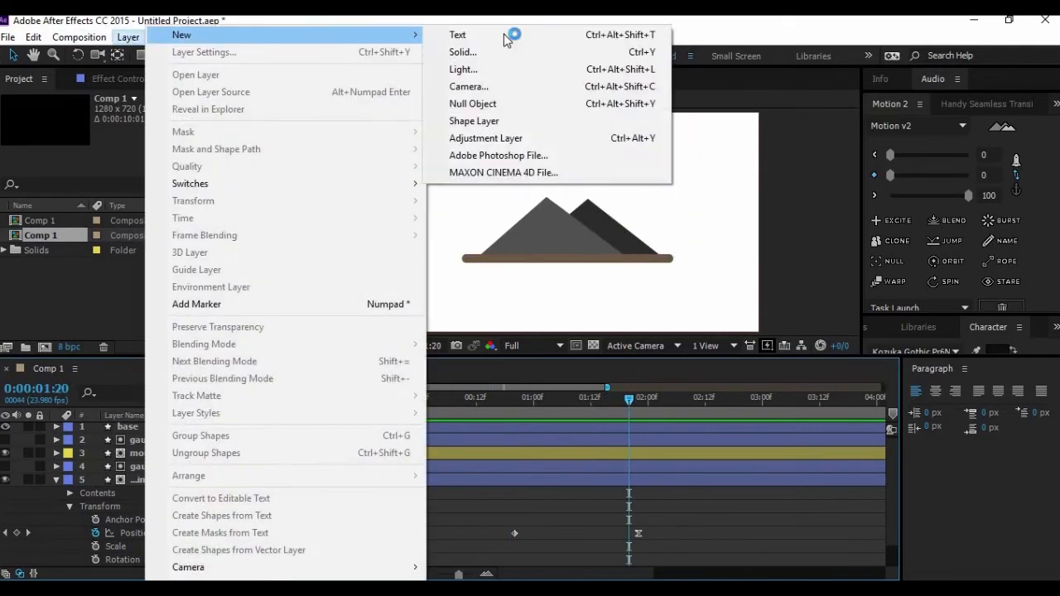
{"action": "left_click", "coordinate": [513, 120]}
{"action": "key", "text": "Return"}
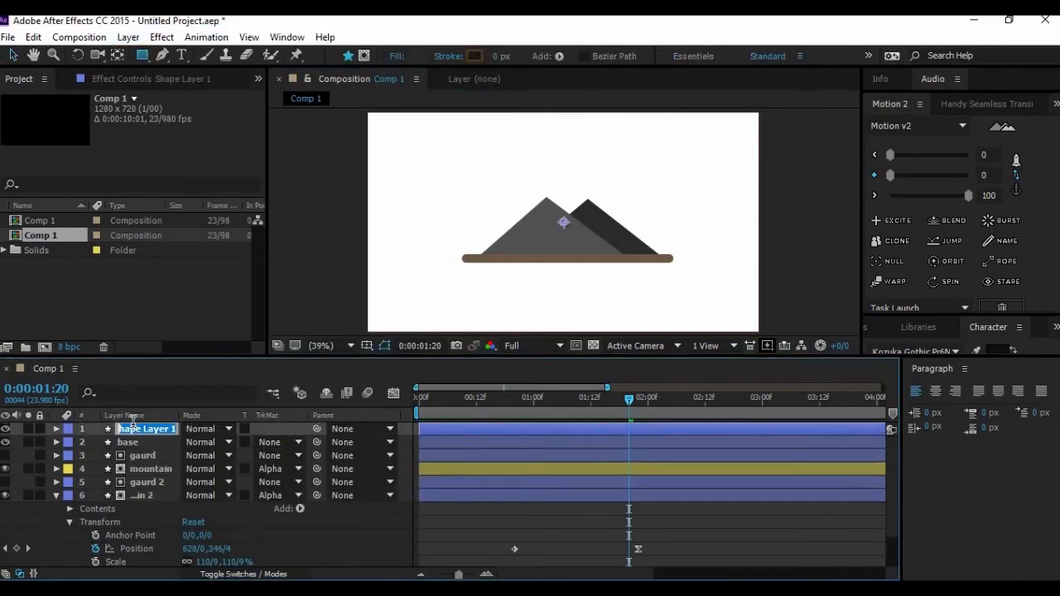
{"action": "type", "text": "mountain 3"}
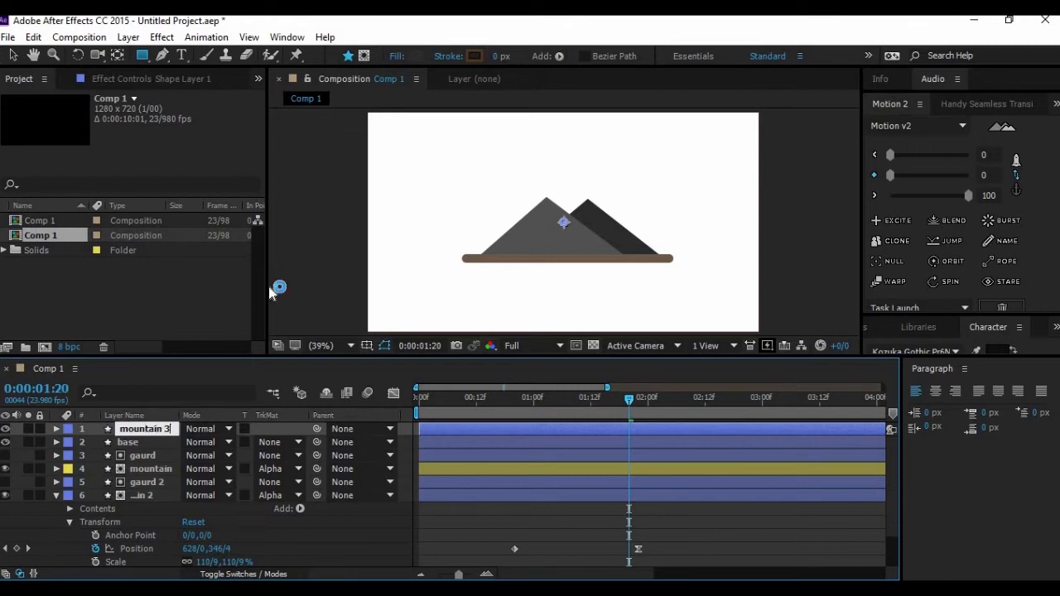
Draw a closed triangular mountain on the mountain 3 layer with the Pen tool, overlapping the two existing mountains and resting on the brown bar.
{"action": "key", "text": "Return"}
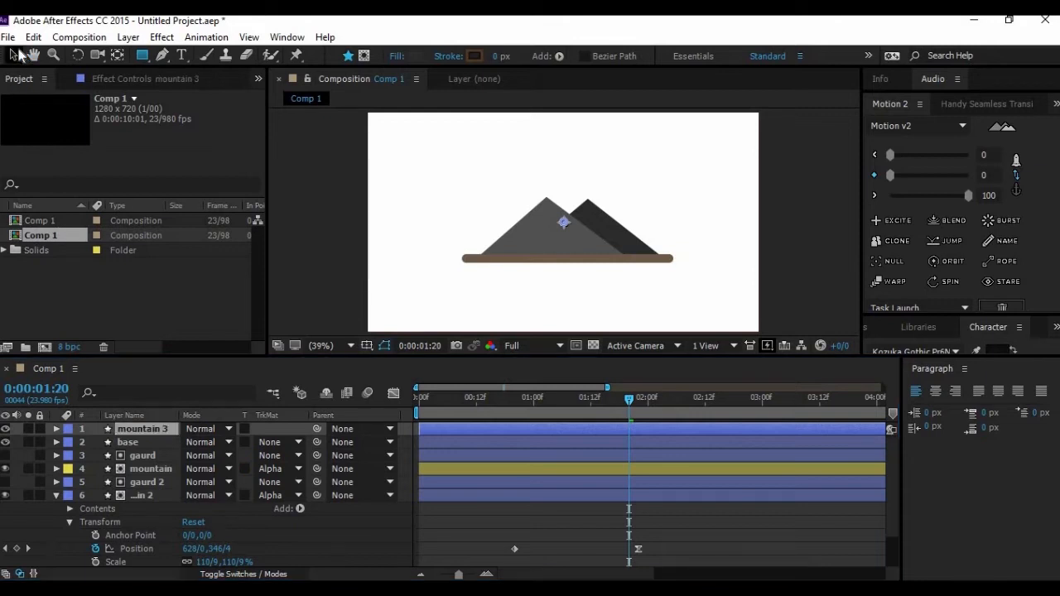
{"action": "left_click", "coordinate": [14, 55]}
{"action": "left_click", "coordinate": [160, 426]}
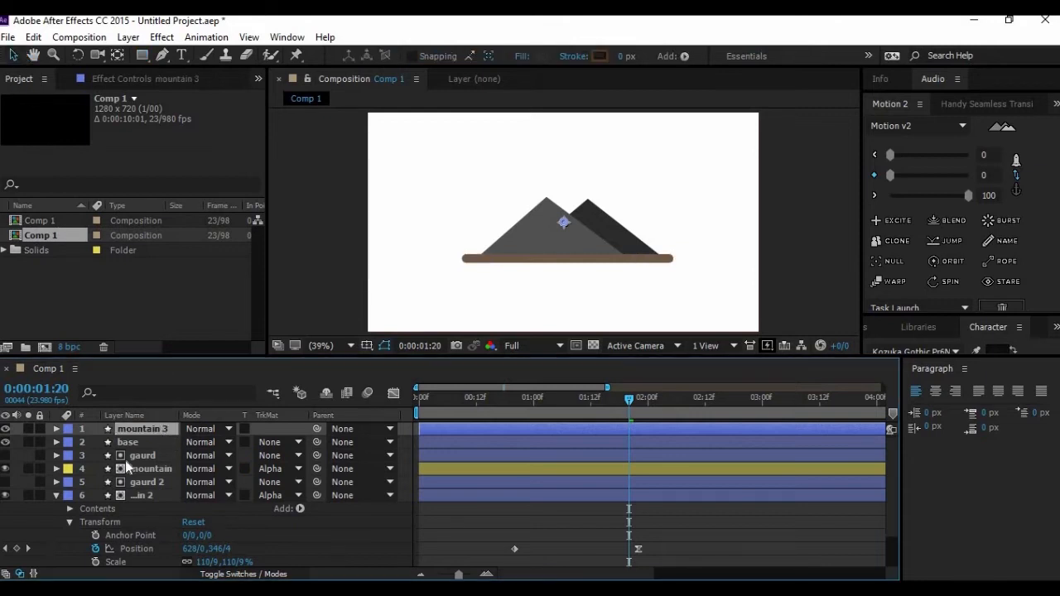
{"action": "left_click", "coordinate": [58, 494]}
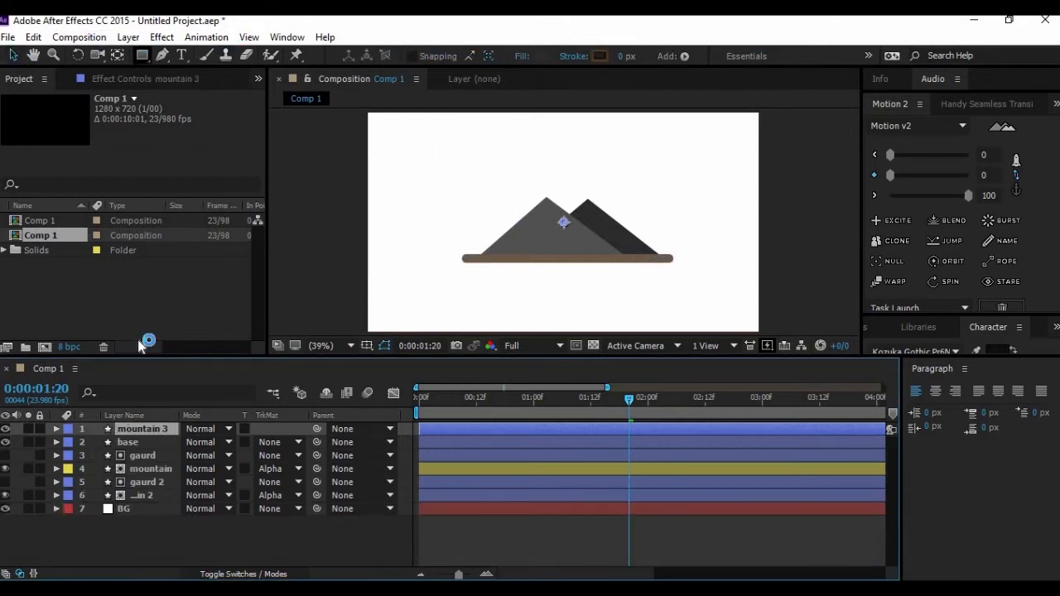
{"action": "left_click", "coordinate": [163, 55]}
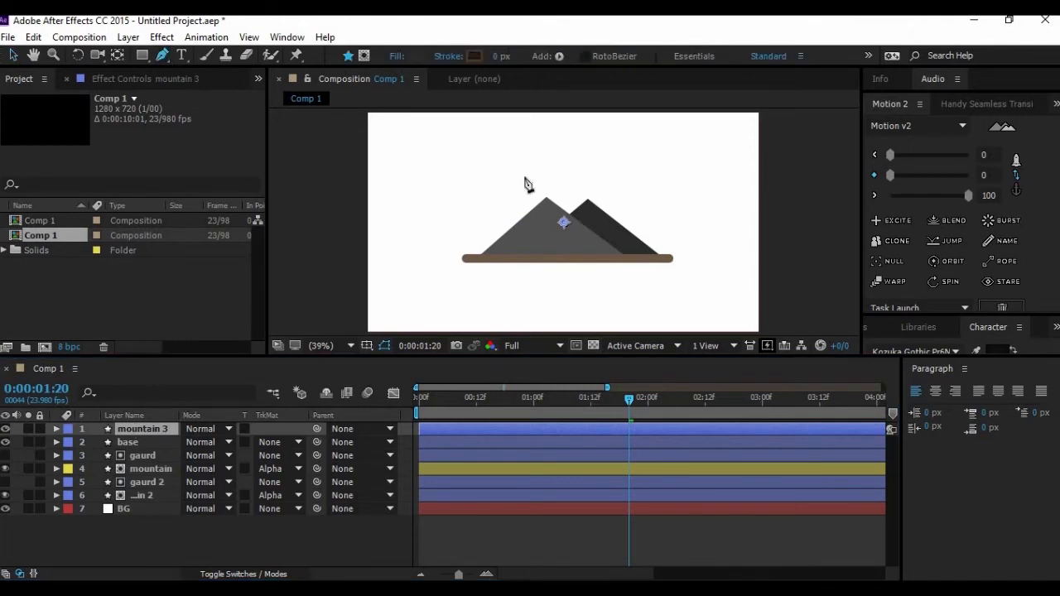
{"action": "left_click", "coordinate": [549, 258]}
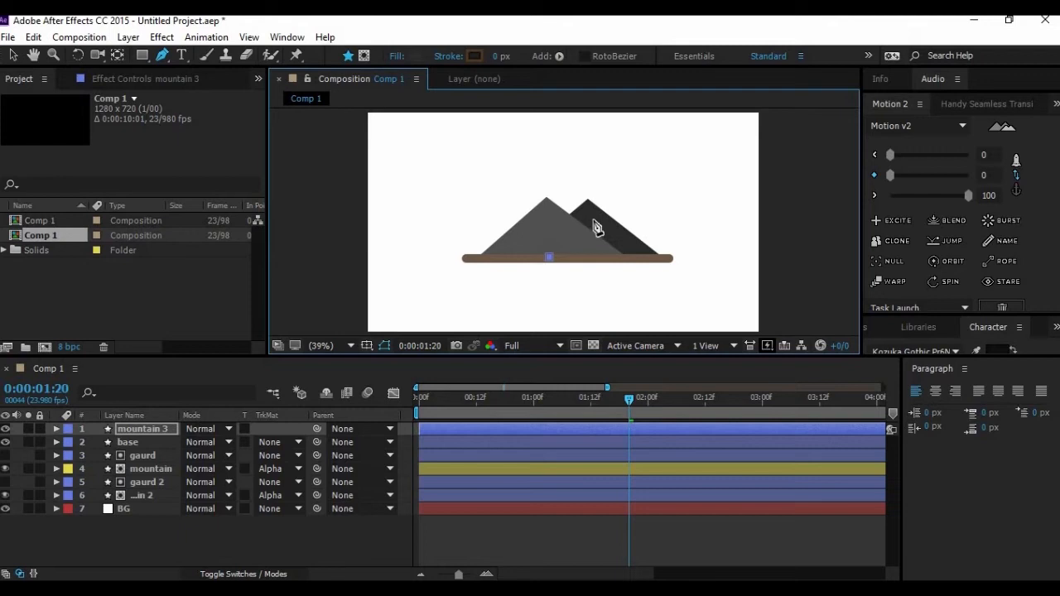
{"action": "left_click", "coordinate": [592, 219]}
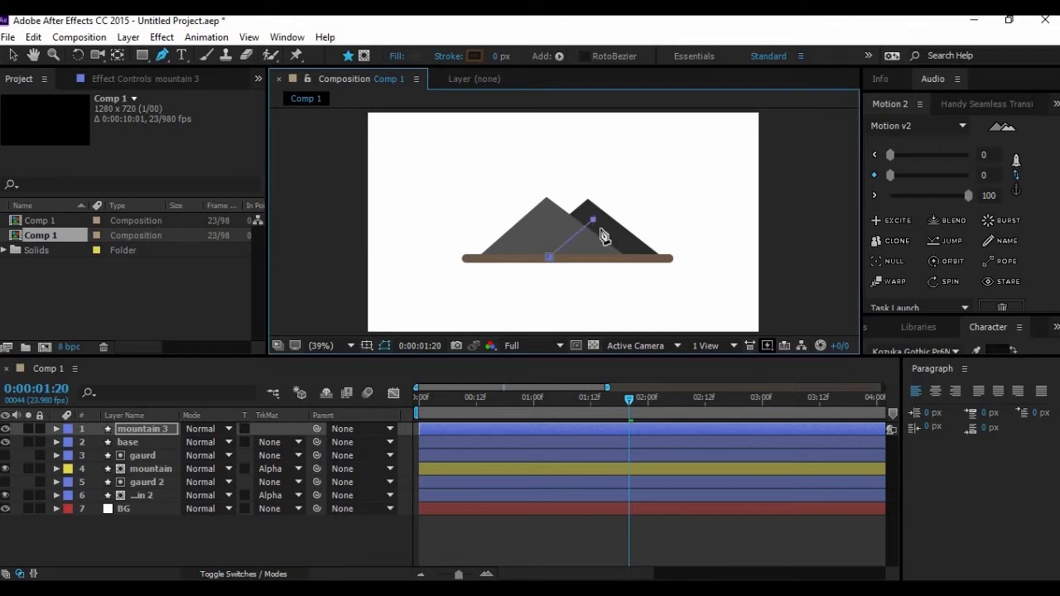
{"action": "left_click", "coordinate": [647, 257]}
{"action": "left_click", "coordinate": [549, 258]}
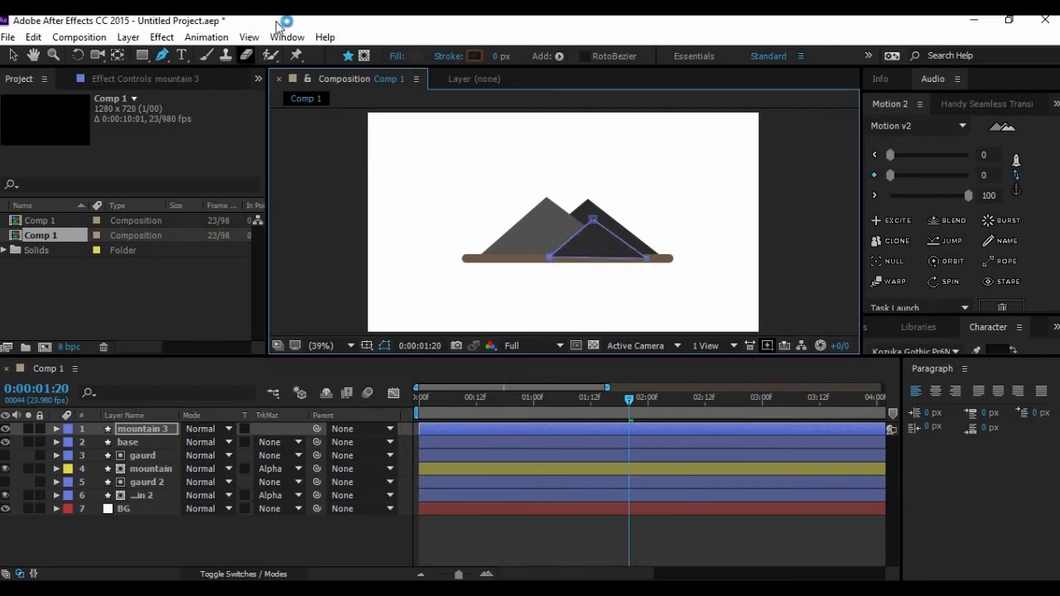
Fill the mountain 3 triangle with light grey ABABAB and move its layer directly below base.
{"action": "left_click", "coordinate": [12, 57]}
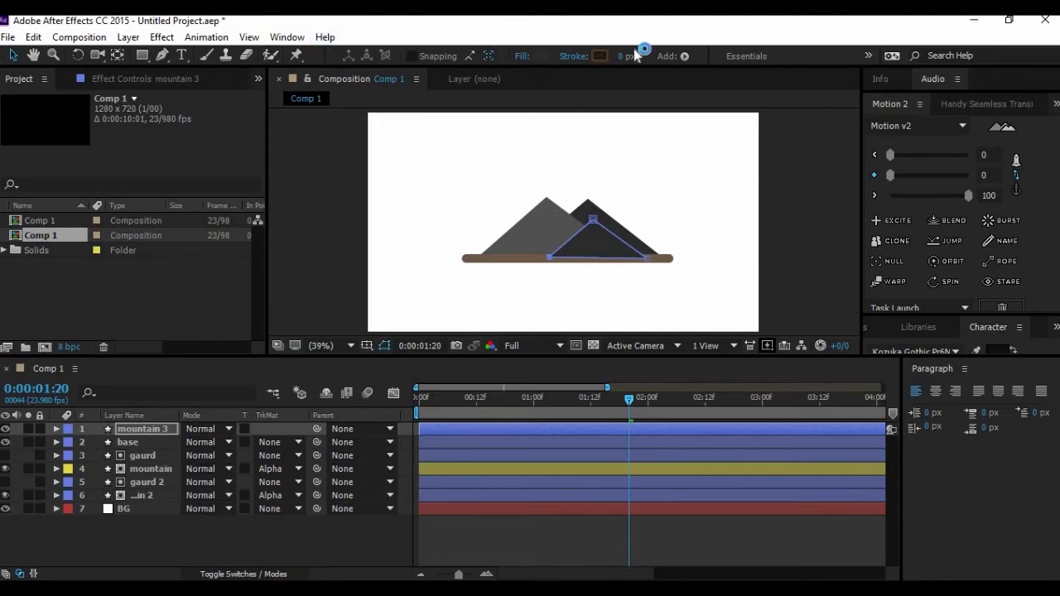
{"action": "left_click_drag", "start_coordinate": [522, 383], "coordinate": [437, 405]}
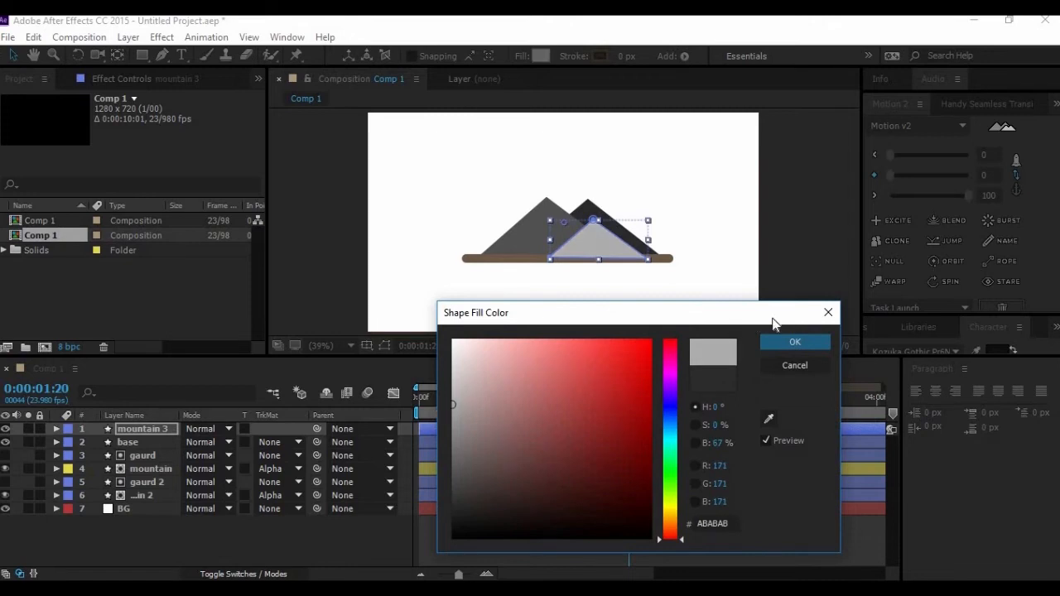
{"action": "left_click", "coordinate": [795, 342]}
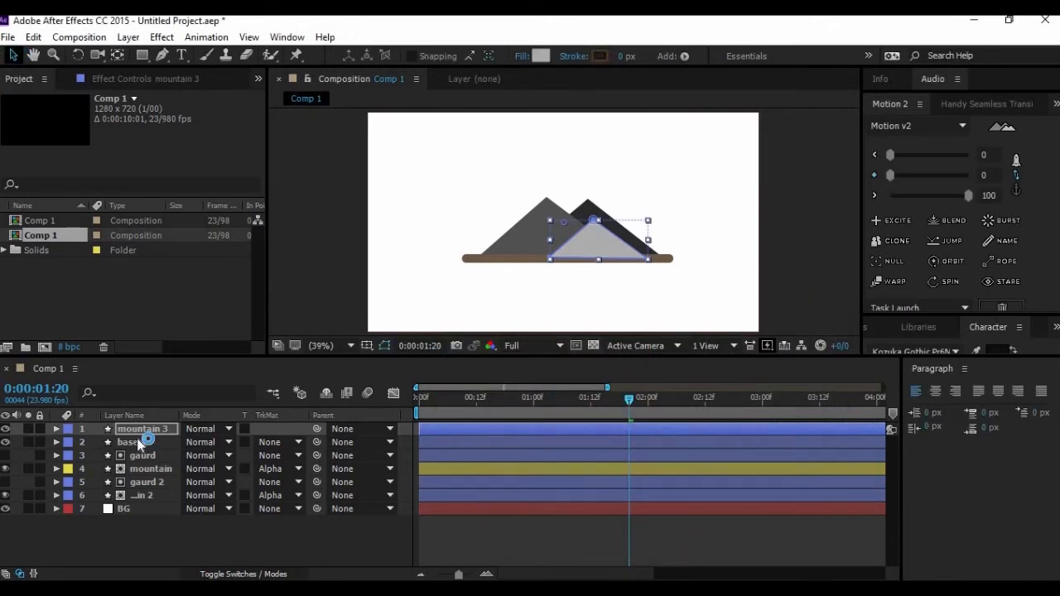
{"action": "left_click_drag", "start_coordinate": [159, 428], "coordinate": [161, 449]}
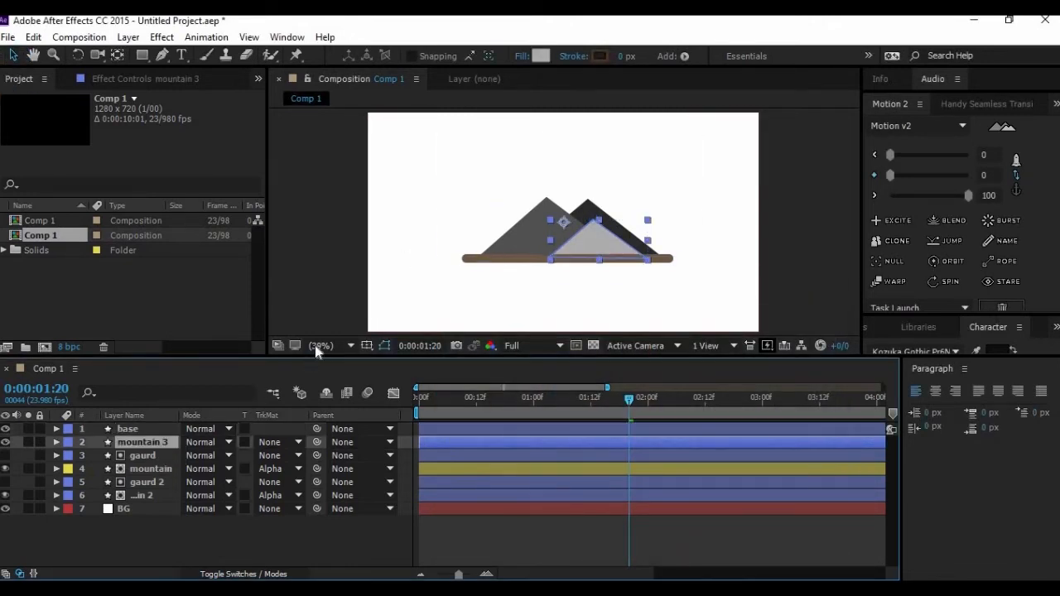
Animate mountain 3 rising with Position keyframes at 640, 512 at 0:00:01:07 and 640, 359 at 0:00:02:02.
{"action": "left_click", "coordinate": [56, 442]}
{"action": "left_click", "coordinate": [69, 468]}
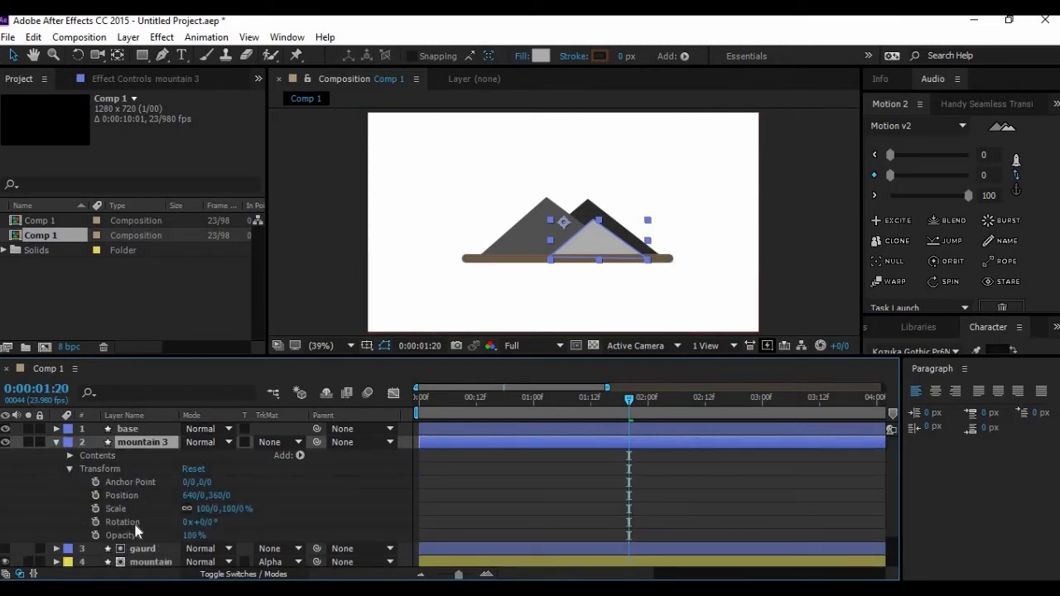
{"action": "left_click_drag", "start_coordinate": [200, 496], "coordinate": [544, 466]}
{"action": "left_click_drag", "start_coordinate": [601, 402], "coordinate": [571, 403]}
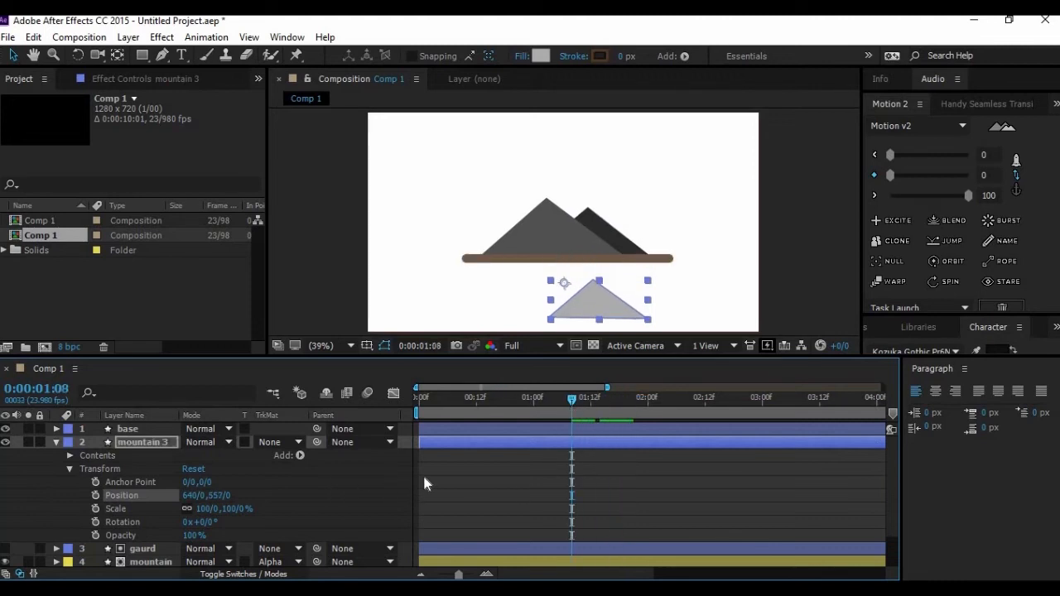
{"action": "left_click_drag", "start_coordinate": [571, 400], "coordinate": [566, 400]}
{"action": "left_click_drag", "start_coordinate": [217, 495], "coordinate": [35, 540]}
{"action": "left_click", "coordinate": [96, 495]}
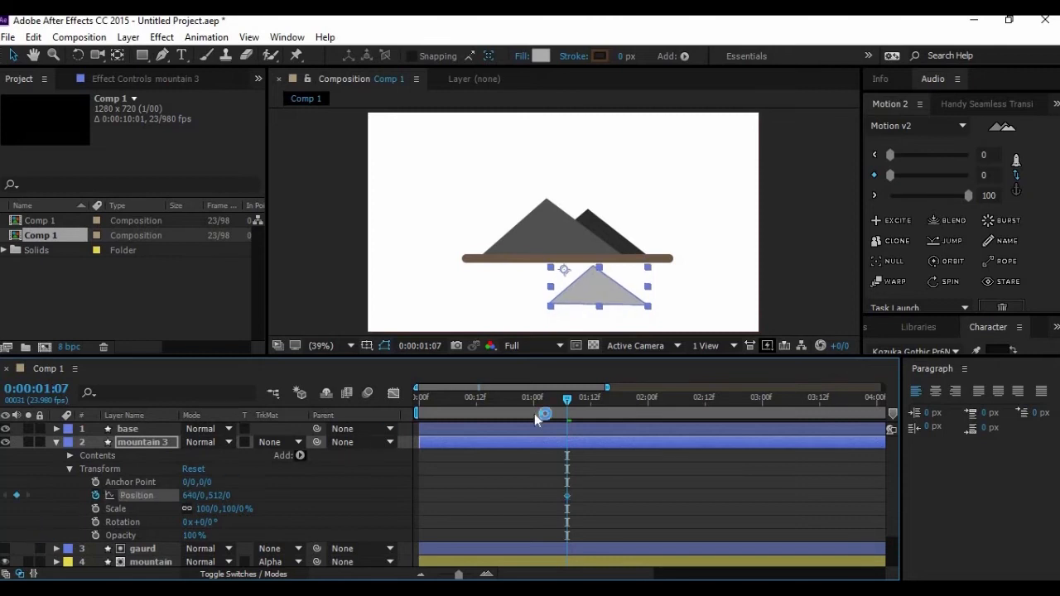
{"action": "left_click_drag", "start_coordinate": [566, 403], "coordinate": [657, 398]}
{"action": "left_click_drag", "start_coordinate": [217, 495], "coordinate": [110, 484]}
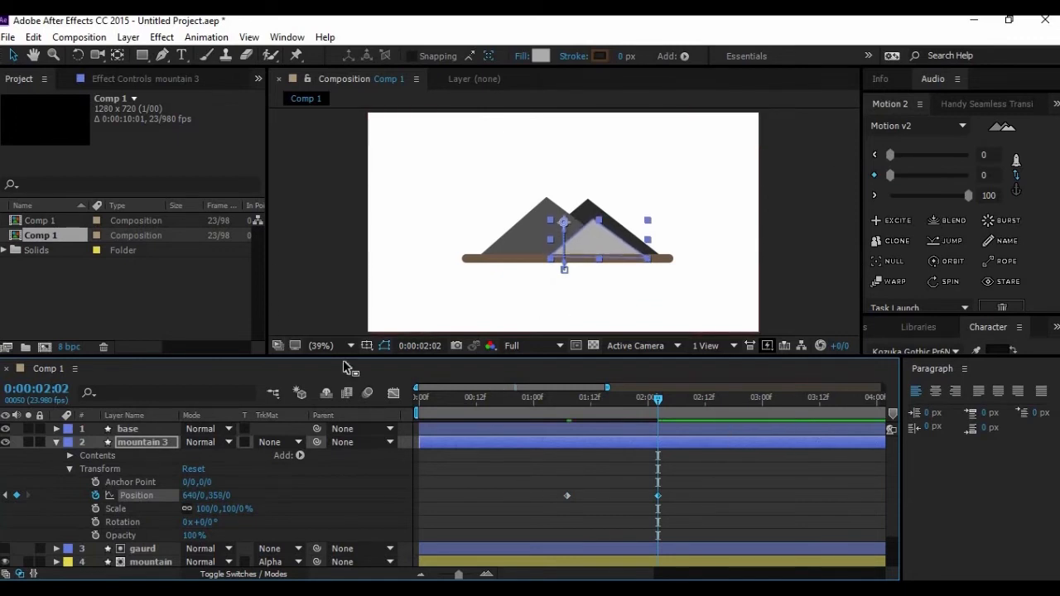
Apply Easy Ease to both of mountain 3's Position keyframes in the Graph Editor.
{"action": "left_click", "coordinate": [393, 392]}
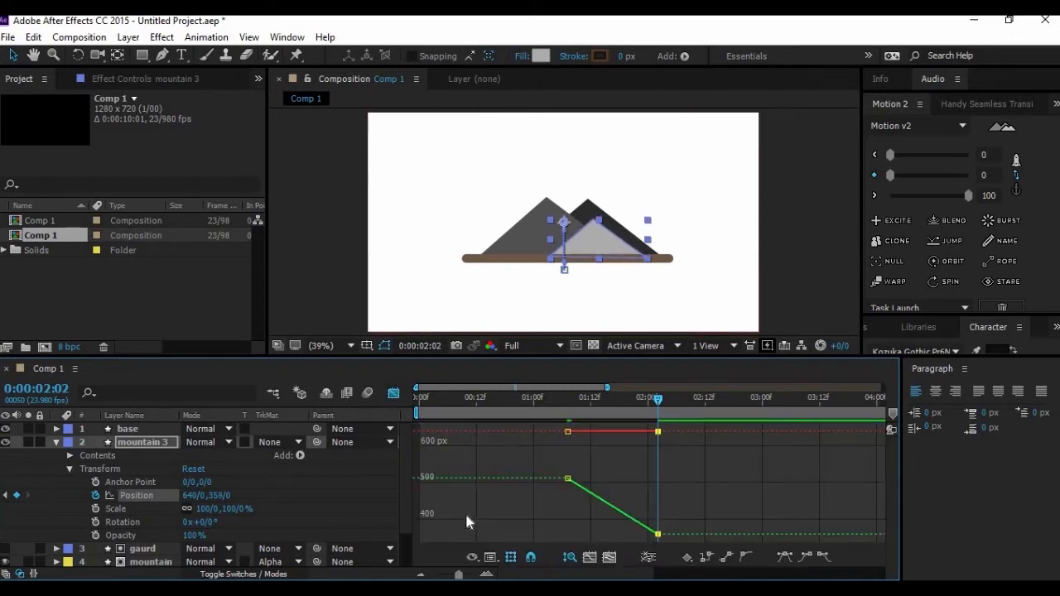
{"action": "left_click", "coordinate": [137, 497]}
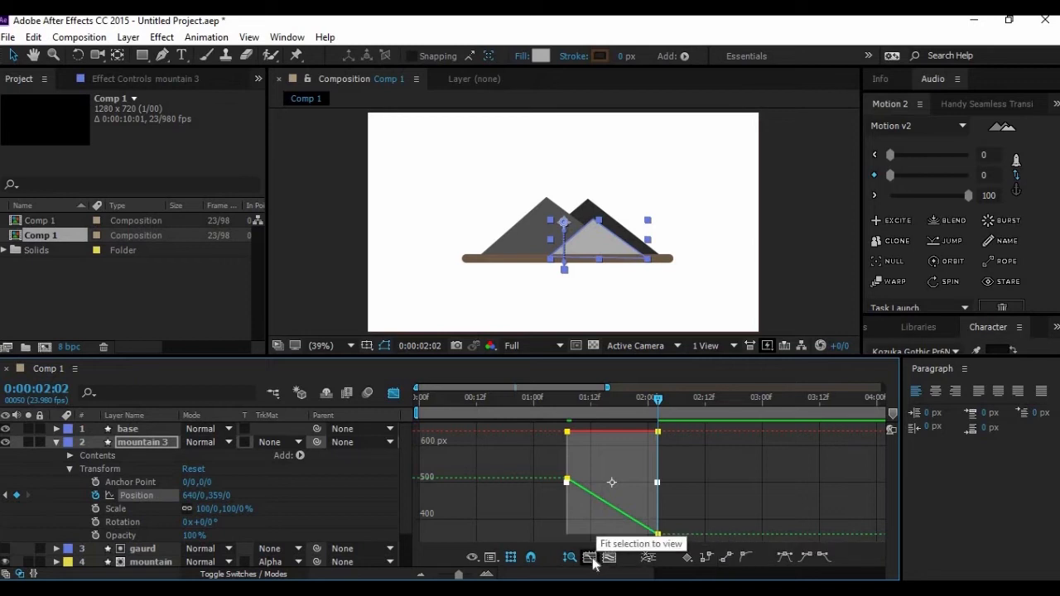
{"action": "left_click", "coordinate": [782, 558]}
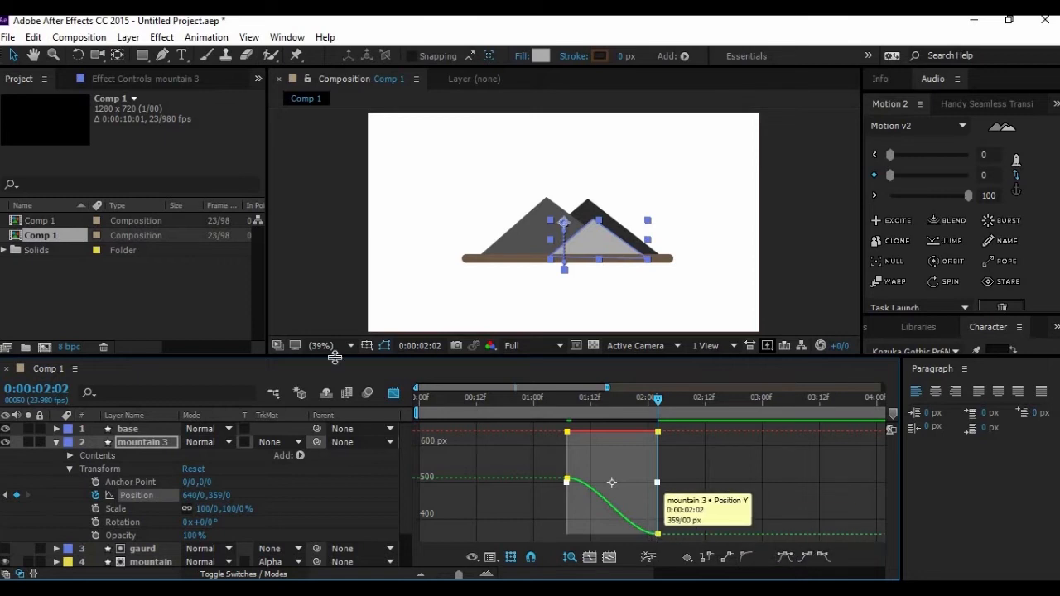
{"action": "left_click", "coordinate": [394, 392]}
Return mountain 3's first Position keyframe, at 0:00:01:07, to linear and preview the rise.
{"action": "left_click", "coordinate": [710, 432]}
{"action": "left_click_drag", "start_coordinate": [634, 406], "coordinate": [663, 412]}
{"action": "left_click_drag", "start_coordinate": [552, 477], "coordinate": [584, 504]}
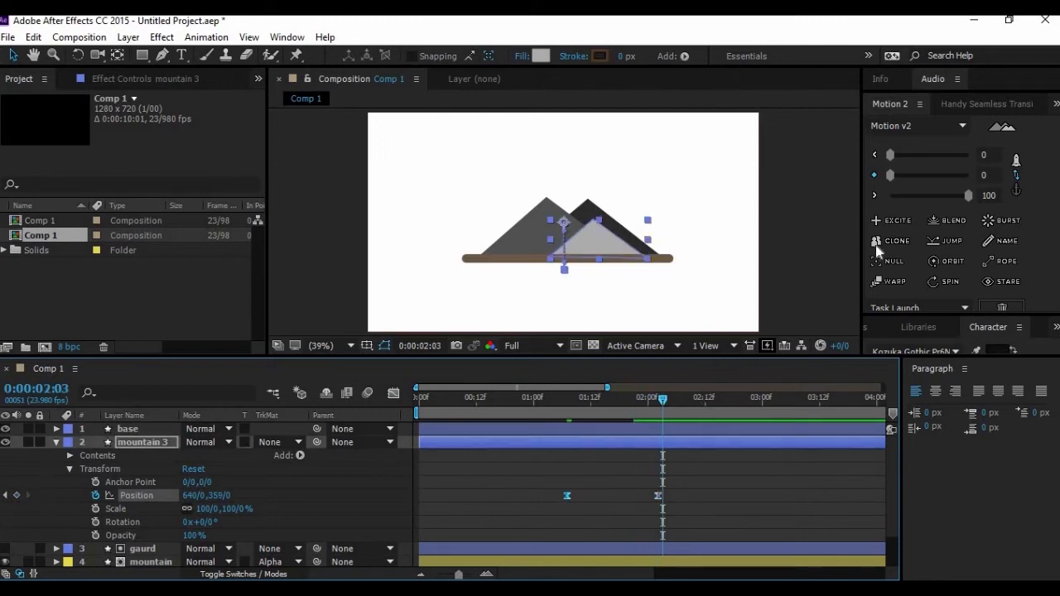
{"action": "left_click_drag", "start_coordinate": [663, 400], "coordinate": [585, 406]}
{"action": "key", "text": "space"}
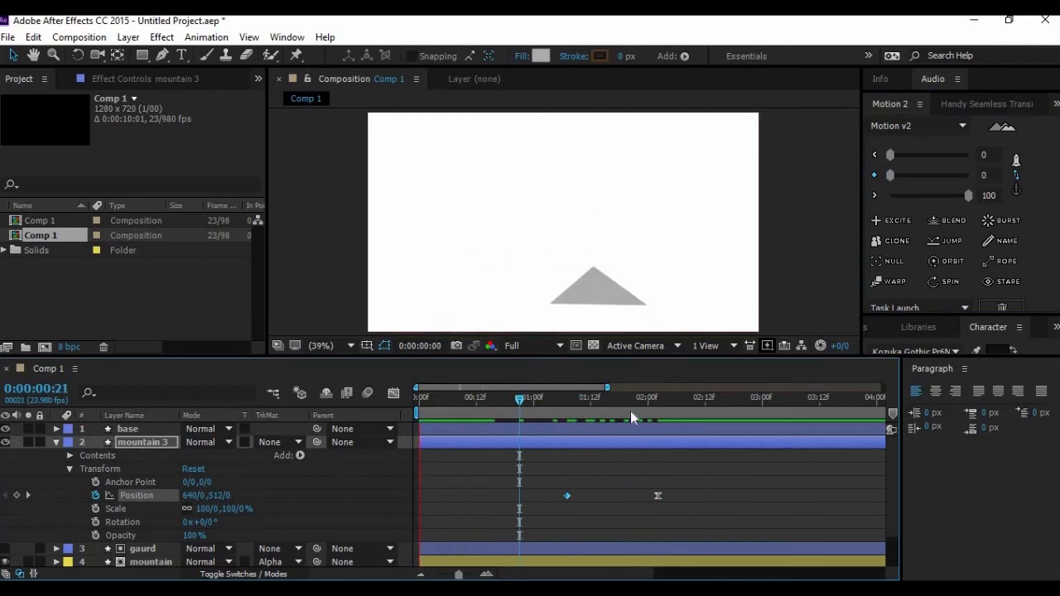
{"action": "left_click", "coordinate": [659, 409]}
{"action": "mouse_move", "coordinate": [651, 414]}
{"action": "left_mouse_down"}
{"action": "mouse_move", "coordinate": [587, 418]}
{"action": "mouse_move", "coordinate": [620, 430]}
{"action": "mouse_move", "coordinate": [662, 414]}
{"action": "left_mouse_up"}
Duplicate gaurd 2 directly above mountain 3, set mountain 3's track matte to Alpha Matte "gaurd 3", and preview the animation.
{"action": "left_click", "coordinate": [56, 441]}
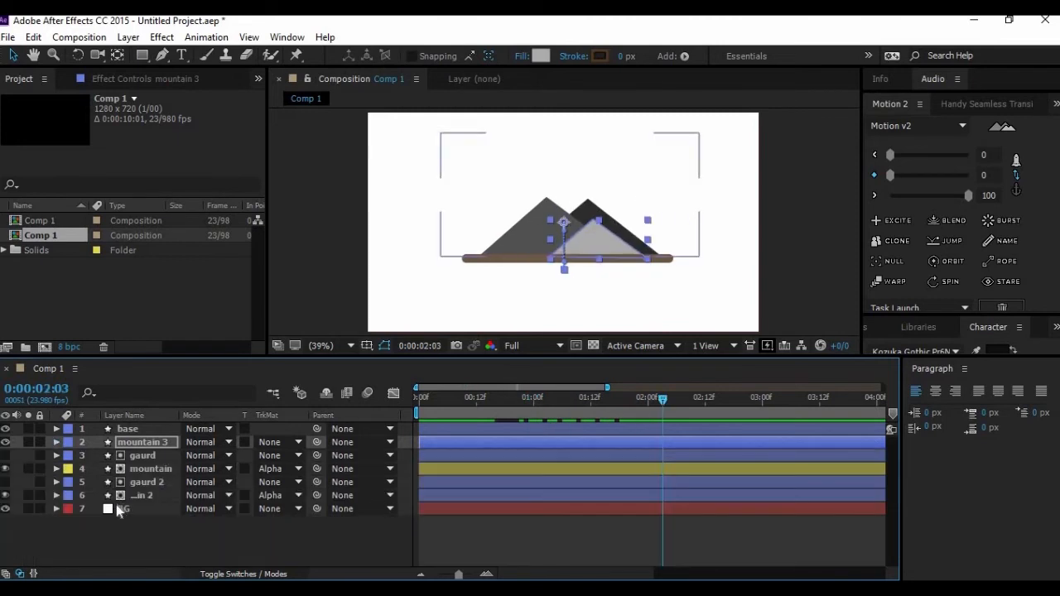
{"action": "left_click", "coordinate": [146, 482]}
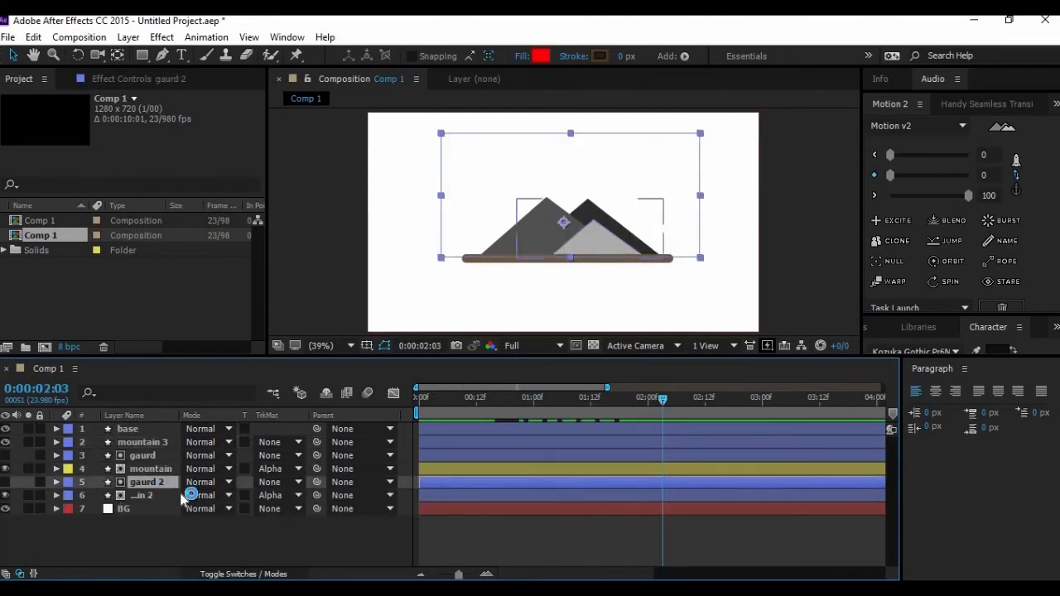
{"action": "key", "text": "ctrl+d"}
{"action": "left_click_drag", "start_coordinate": [149, 488], "coordinate": [151, 431]}
{"action": "left_click", "coordinate": [298, 456]}
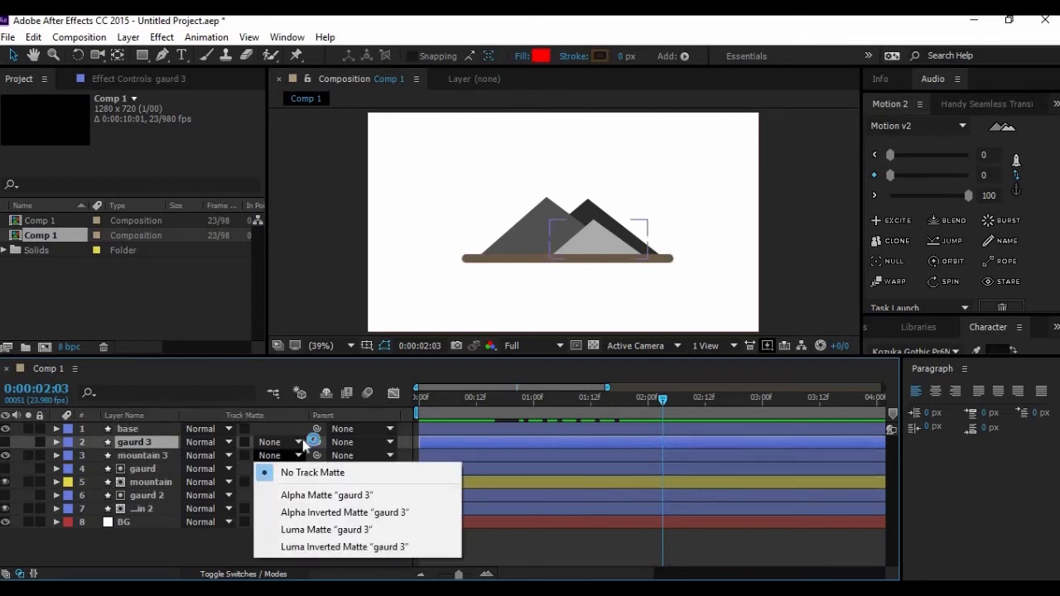
{"action": "left_click", "coordinate": [324, 494]}
{"action": "left_click_drag", "start_coordinate": [615, 411], "coordinate": [439, 423]}
{"action": "left_click", "coordinate": [277, 254]}
{"action": "key", "text": "space"}
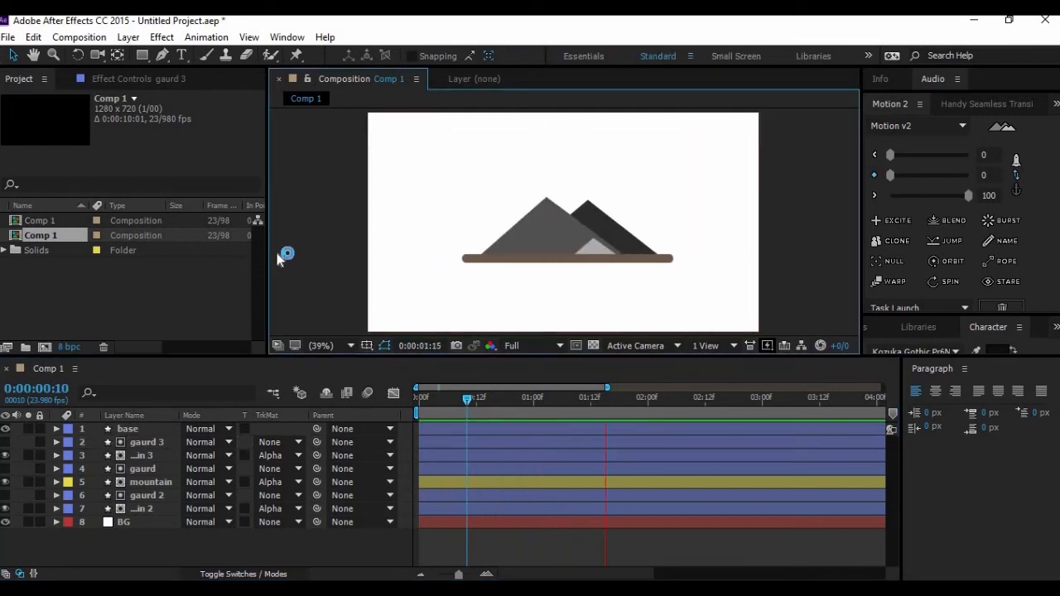
Strengthen the easing of mountain 3's Position keyframe at 0:00:02:02 with Motion 2 and preview the animation.
{"action": "left_click_drag", "start_coordinate": [742, 408], "coordinate": [614, 408]}
{"action": "left_click", "coordinate": [145, 455]}
{"action": "left_click", "coordinate": [146, 454]}
{"action": "left_click", "coordinate": [87, 460]}
{"action": "left_click", "coordinate": [56, 455]}
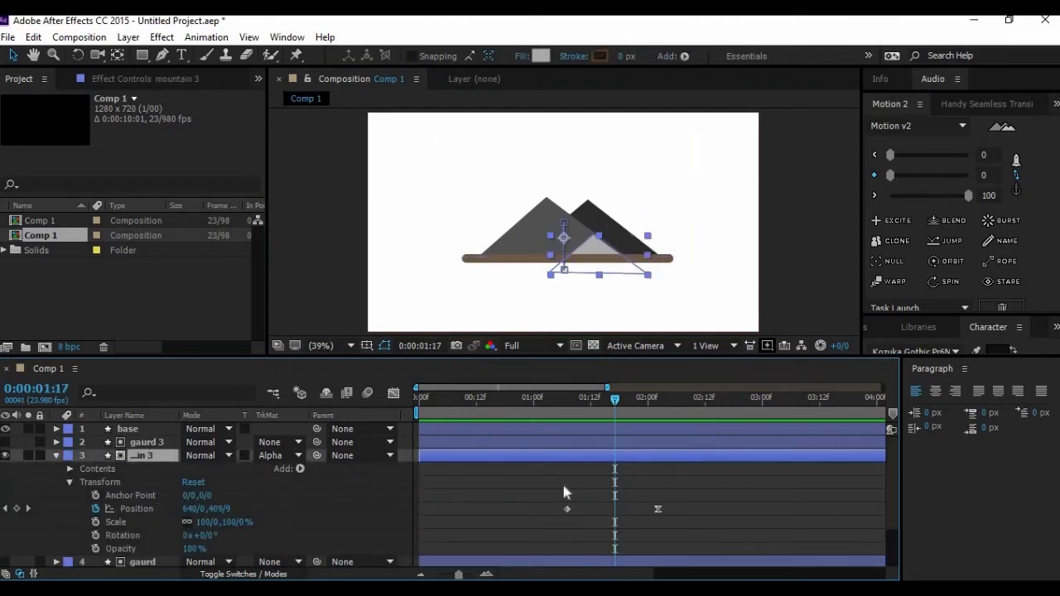
{"action": "left_click", "coordinate": [657, 509]}
{"action": "left_click", "coordinate": [966, 195]}
{"action": "key", "text": "space"}
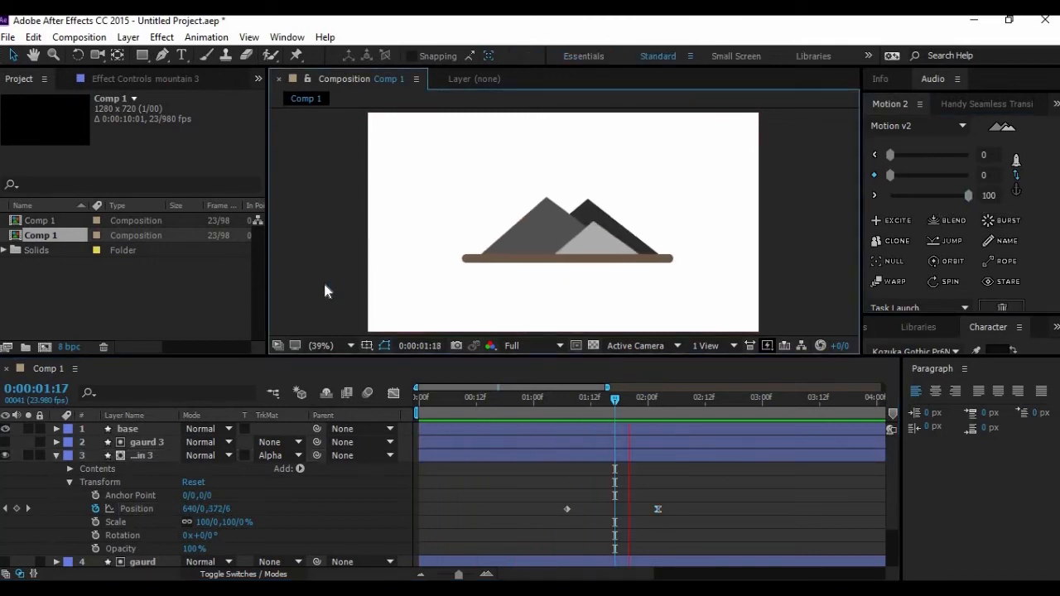
With the playhead at 0:00:01:15, create a new shape layer and draw a small circle on it just above the mountain peaks.
{"action": "mouse_move", "coordinate": [617, 406]}
{"action": "left_mouse_down"}
{"action": "mouse_move", "coordinate": [452, 420]}
{"action": "mouse_move", "coordinate": [606, 408]}
{"action": "left_mouse_up"}
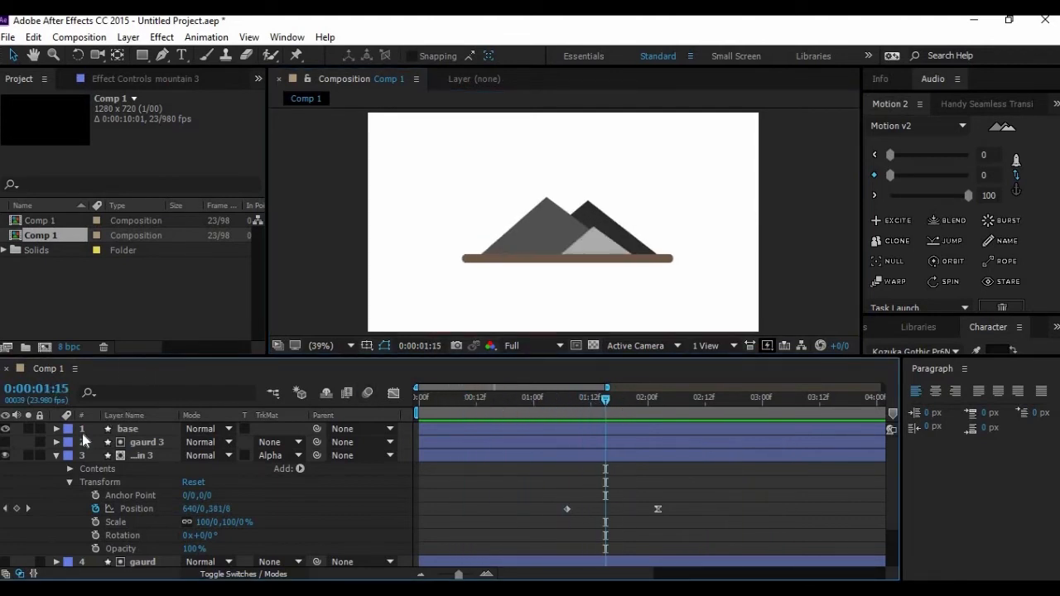
{"action": "left_click", "coordinate": [56, 456]}
{"action": "left_click", "coordinate": [128, 37]}
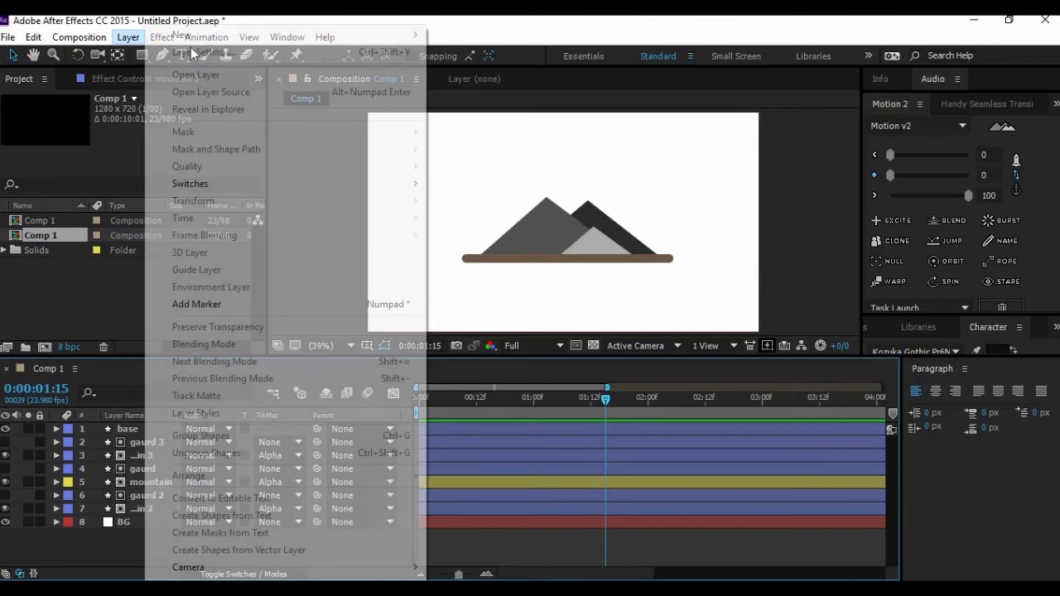
{"action": "mouse_move", "coordinate": [190, 34]}
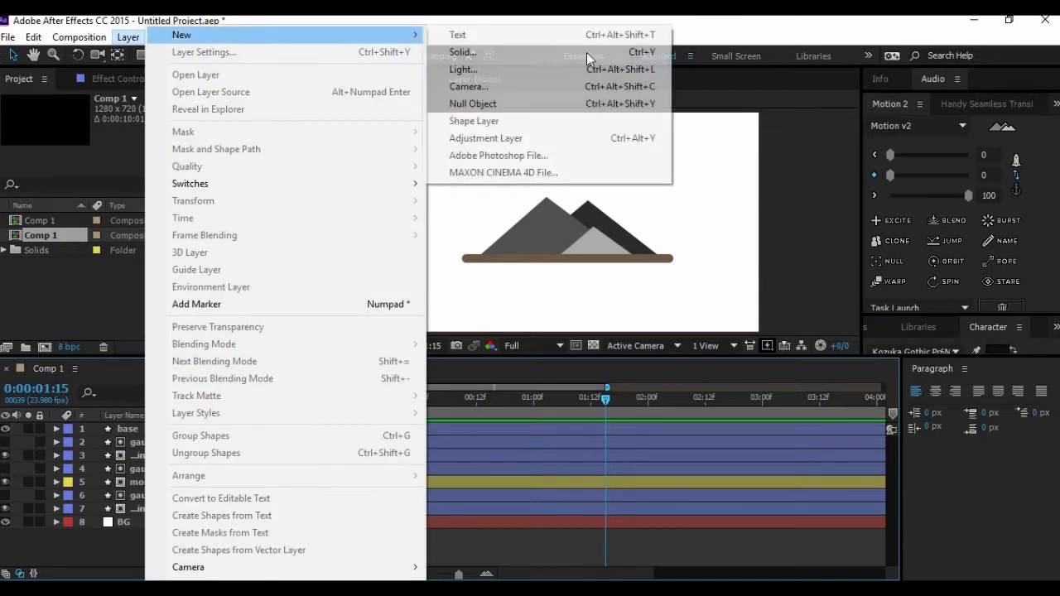
{"action": "left_click", "coordinate": [497, 121]}
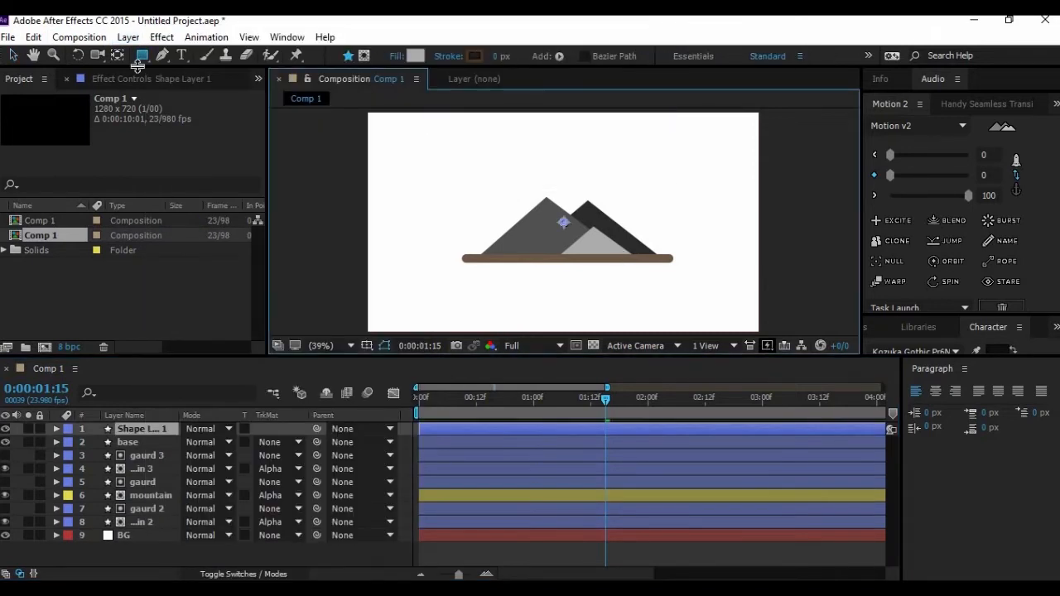
{"action": "left_click_drag", "start_coordinate": [140, 55], "coordinate": [181, 89]}
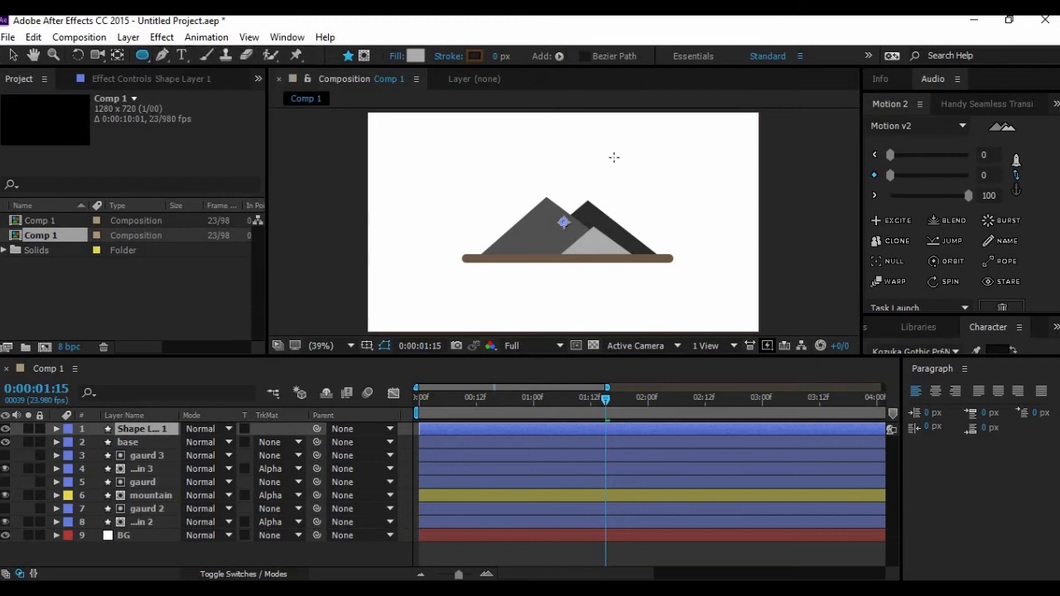
{"action": "left_click_drag", "start_coordinate": [538, 156], "coordinate": [572, 189]}
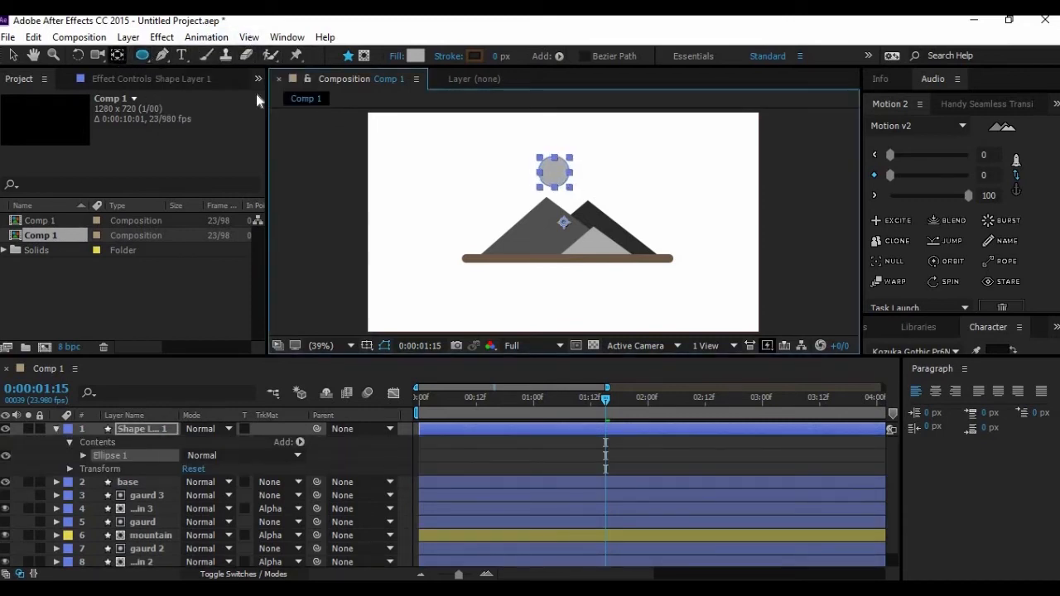
Name the circle's shape layer sun and move its anchor point to the circle's centre.
{"action": "key", "text": "v"}
{"action": "left_click", "coordinate": [169, 433]}
{"action": "key", "text": "Return"}
{"action": "type", "text": "sun"}
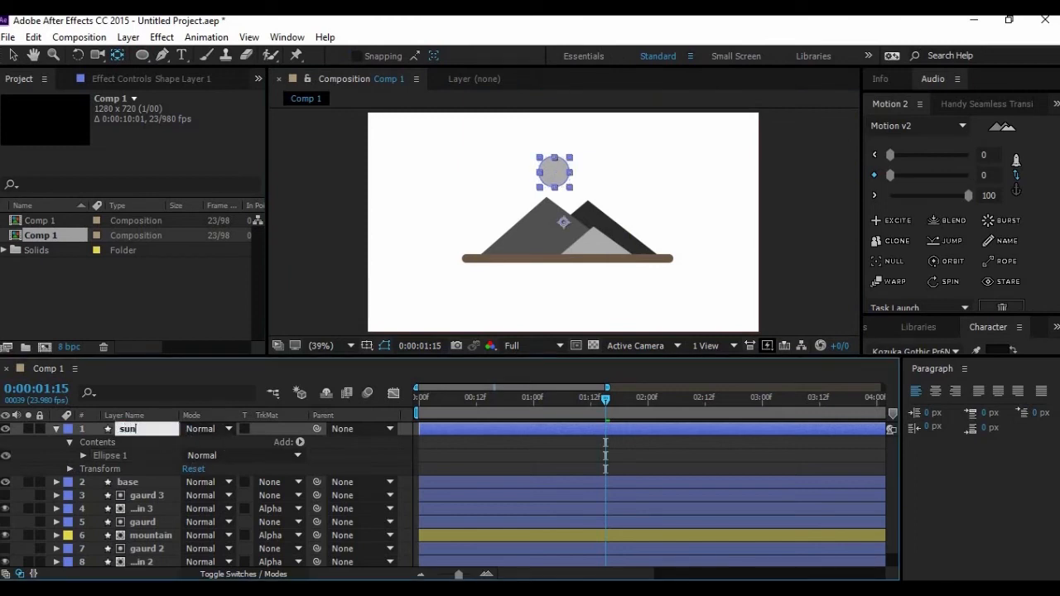
{"action": "left_click", "coordinate": [57, 429]}
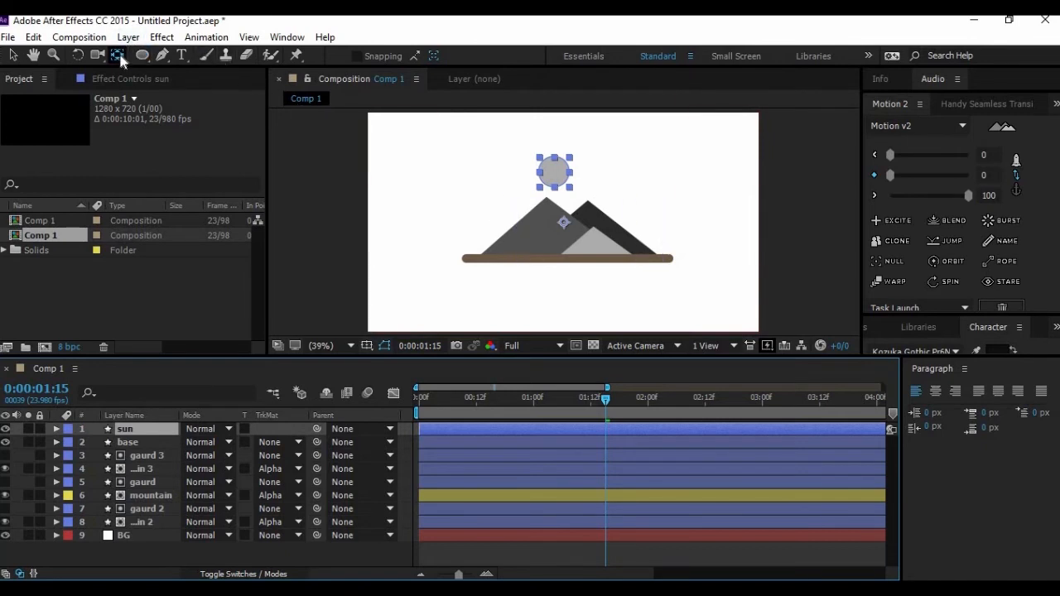
{"action": "left_click_drag", "start_coordinate": [564, 222], "coordinate": [552, 176]}
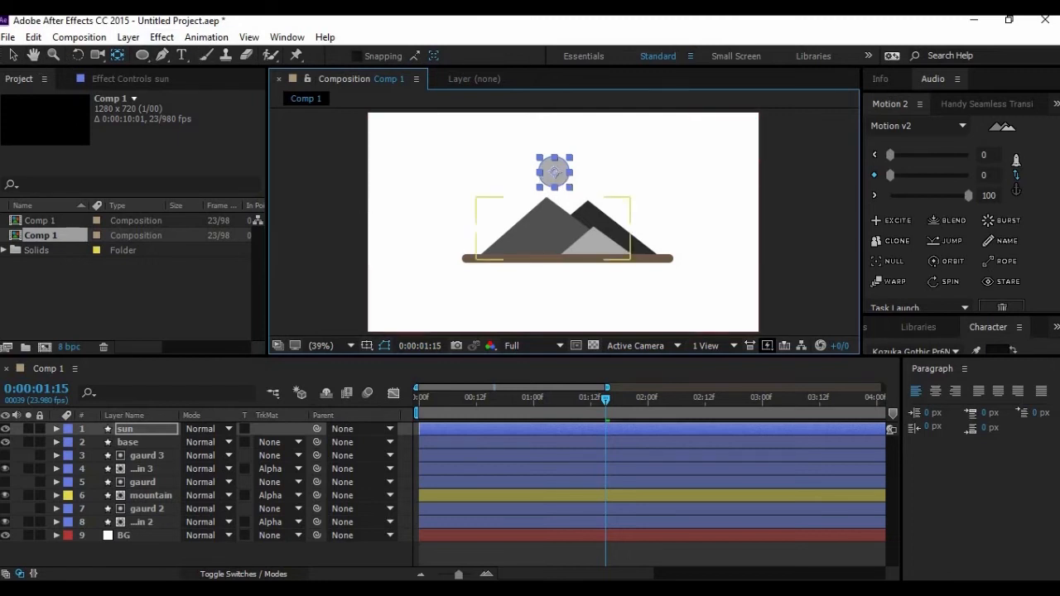
Set the sun circle's fill colour to golden yellow FFD800.
{"action": "key", "text": "v"}
{"action": "left_click", "coordinate": [540, 57]}
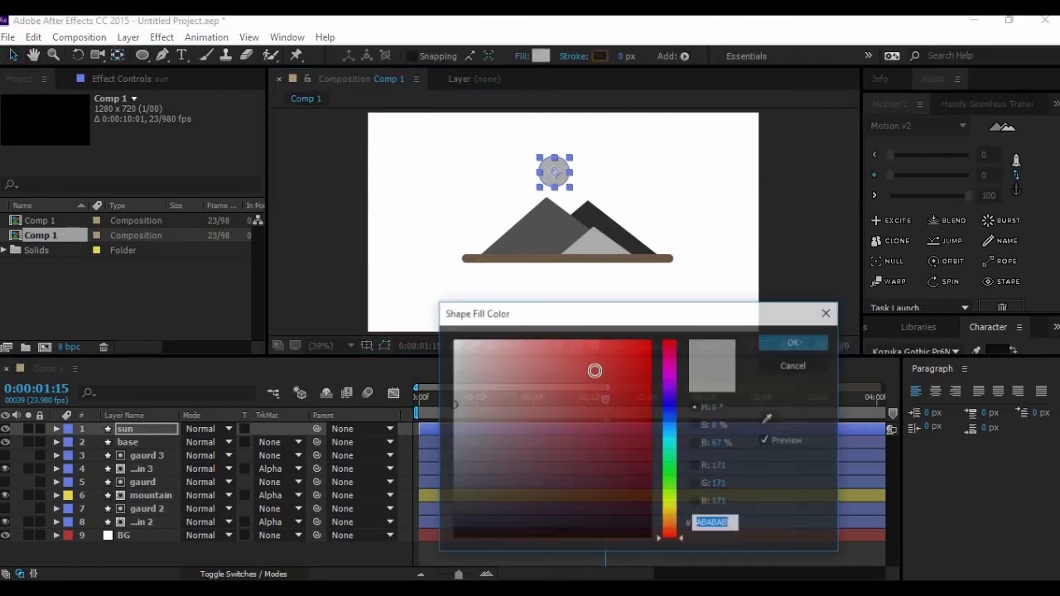
{"action": "left_click", "coordinate": [672, 509]}
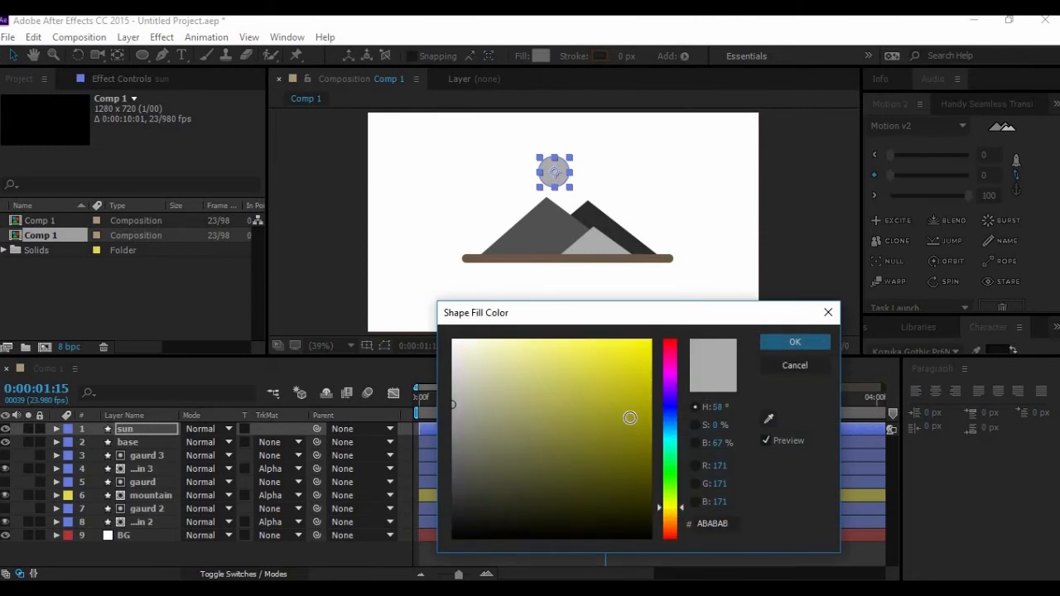
{"action": "left_click", "coordinate": [630, 417]}
{"action": "left_click", "coordinate": [793, 341]}
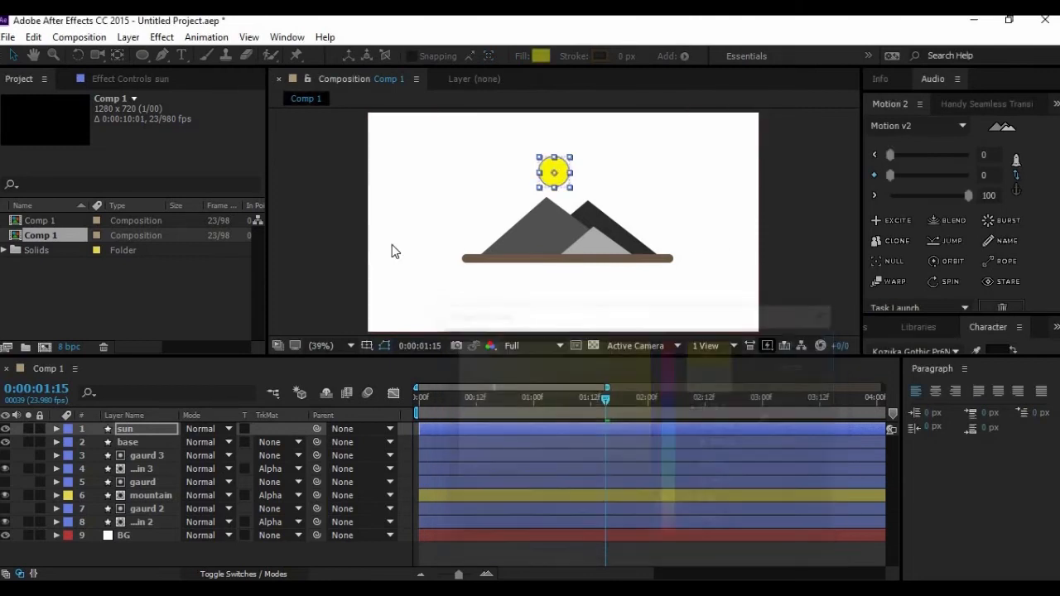
{"action": "left_click", "coordinate": [331, 234]}
{"action": "left_click", "coordinate": [566, 173]}
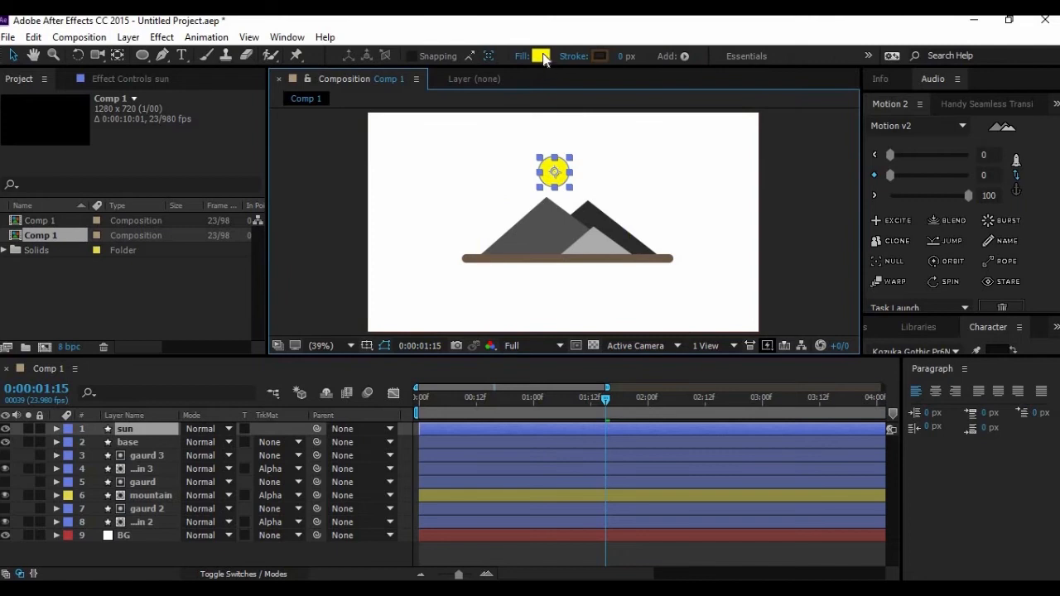
{"action": "left_click", "coordinate": [540, 56]}
{"action": "mouse_move", "coordinate": [673, 502]}
{"action": "left_mouse_down"}
{"action": "mouse_move", "coordinate": [676, 519]}
{"action": "mouse_move", "coordinate": [667, 510]}
{"action": "left_mouse_up"}
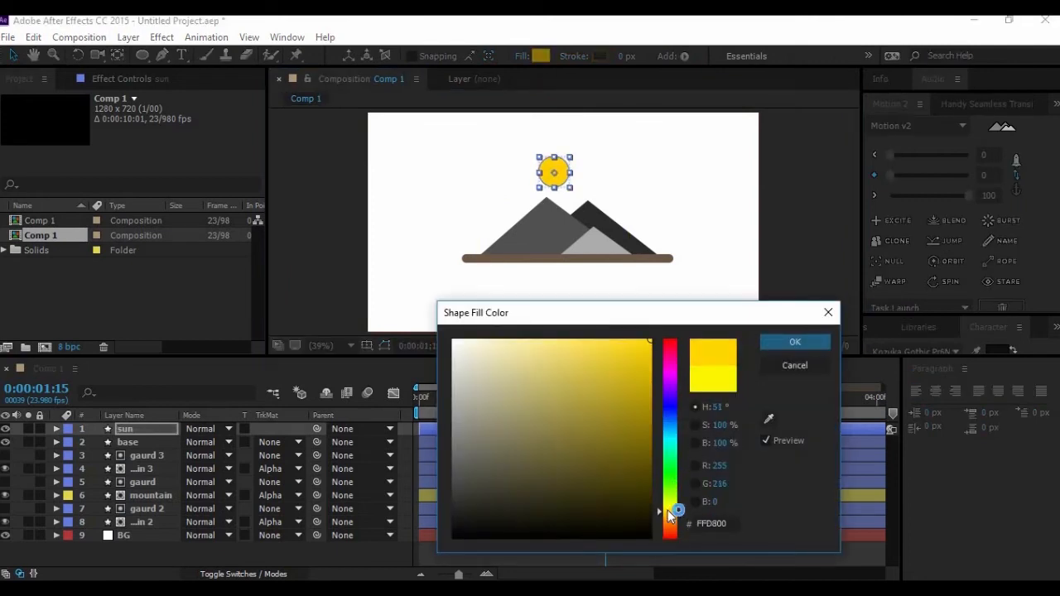
{"action": "left_click", "coordinate": [790, 343]}
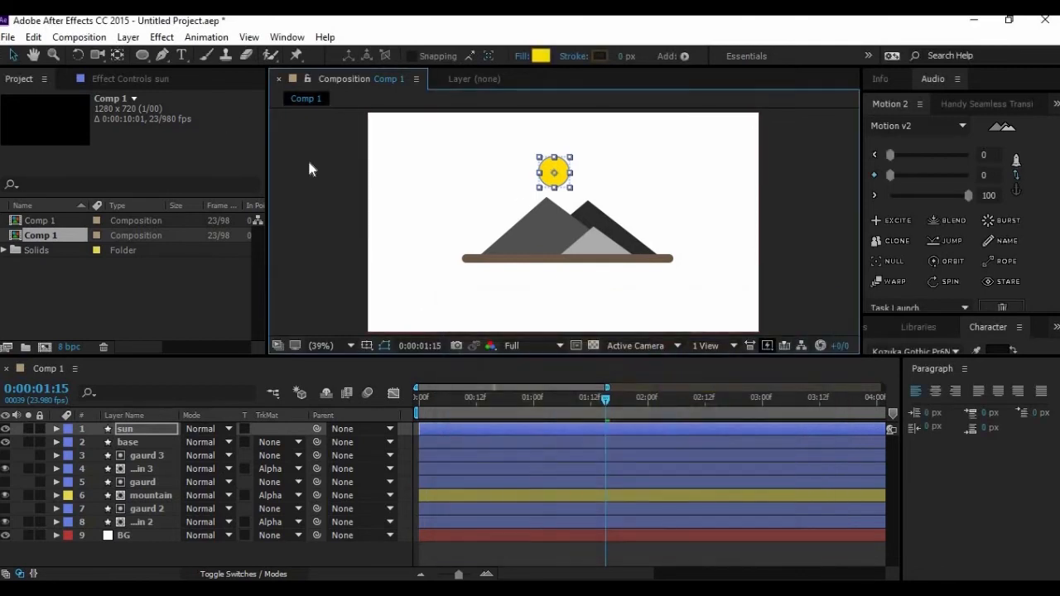
Move the sun just below the base bar and set its first Position keyframe at about 0:00:01:11.
{"action": "left_click_drag", "start_coordinate": [560, 189], "coordinate": [568, 287]}
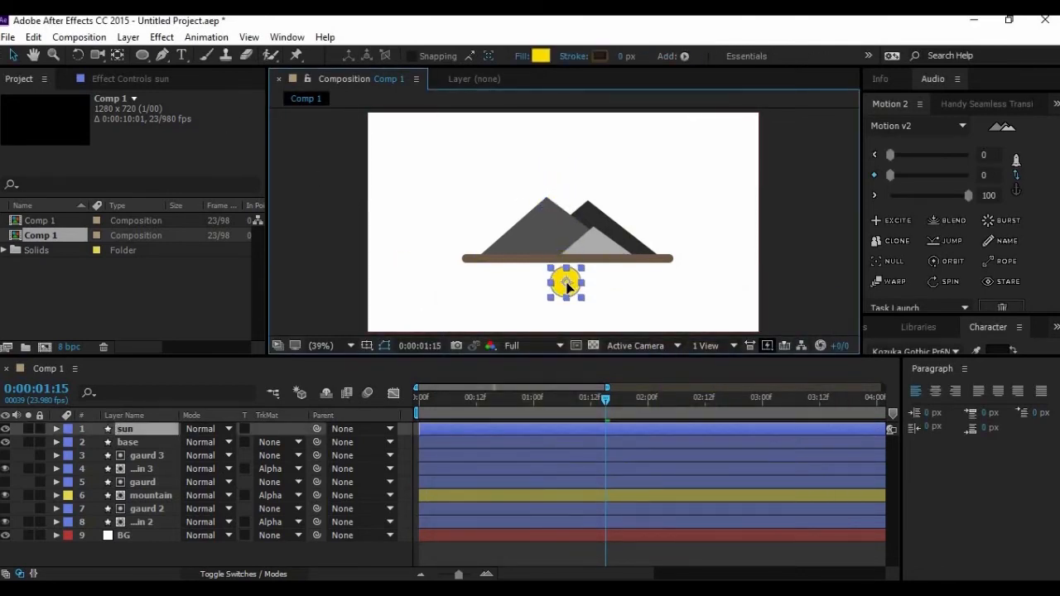
{"action": "key", "text": "Up"}
{"action": "key", "text": "Up"}
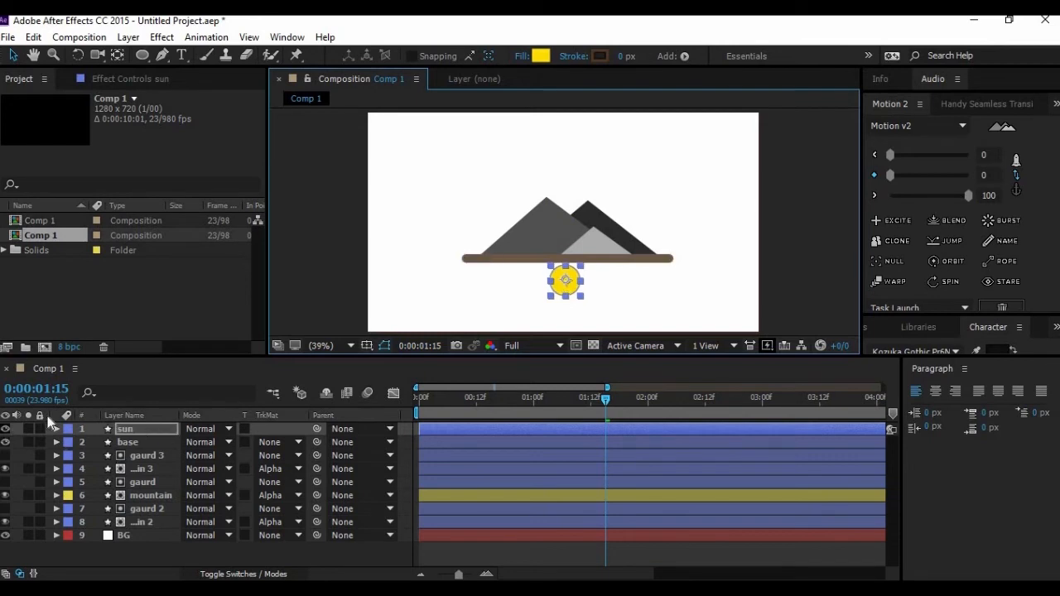
{"action": "left_click", "coordinate": [57, 429]}
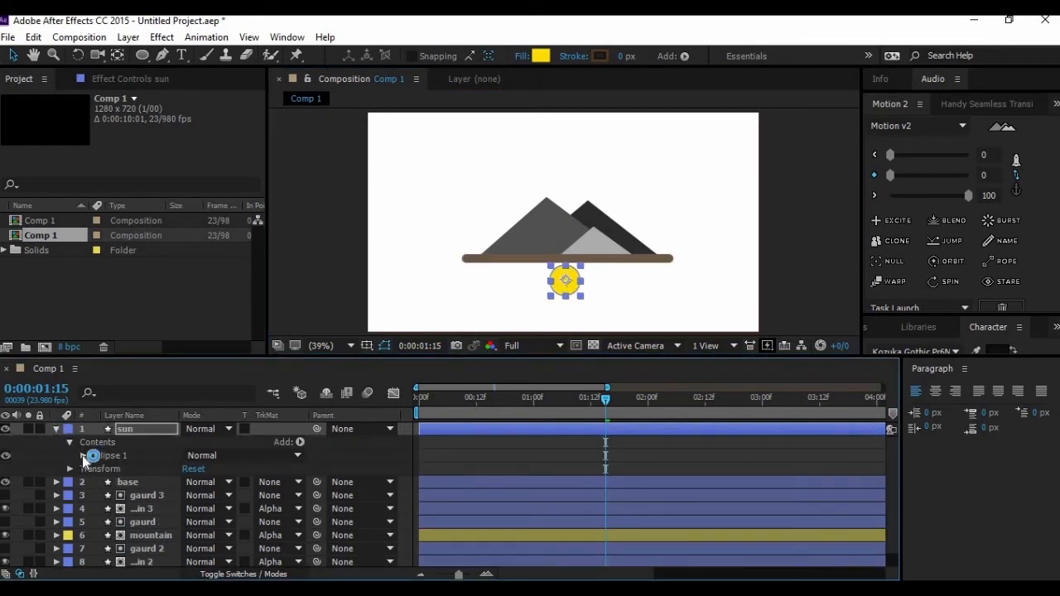
{"action": "left_click", "coordinate": [70, 468]}
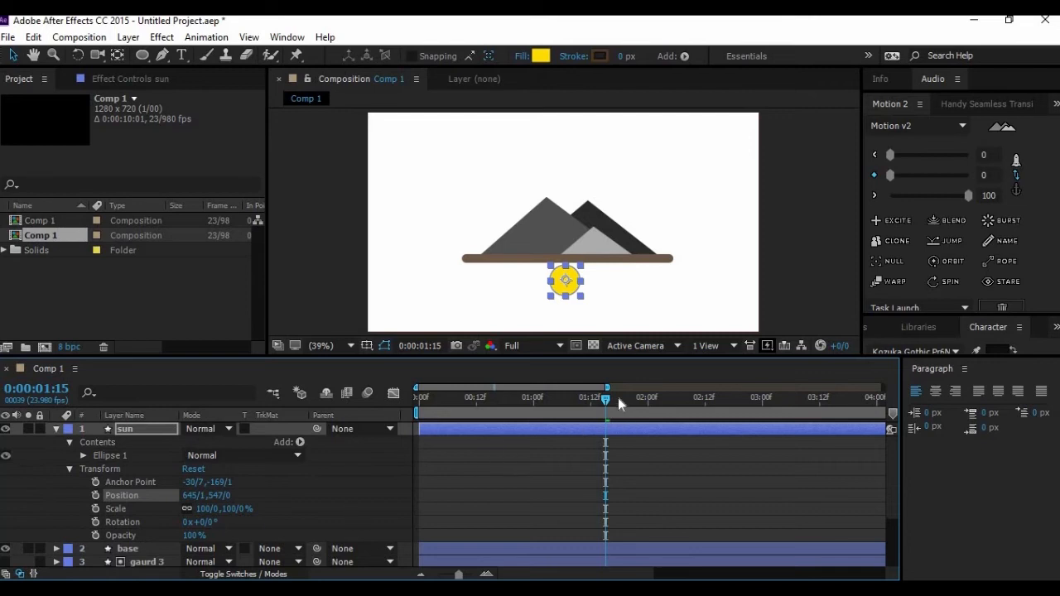
{"action": "left_click", "coordinate": [583, 404]}
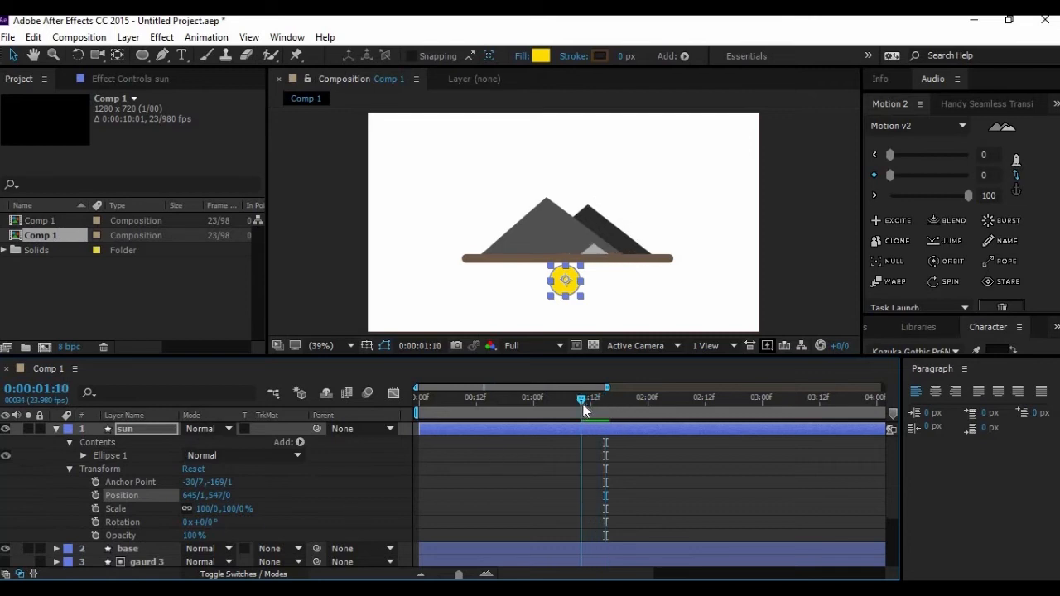
{"action": "left_click", "coordinate": [96, 495]}
At 0:00:02:08, raise the sun above the peaks to a Y position of 164 and apply Easy Ease to that keyframe.
{"action": "left_click_drag", "start_coordinate": [584, 403], "coordinate": [684, 411]}
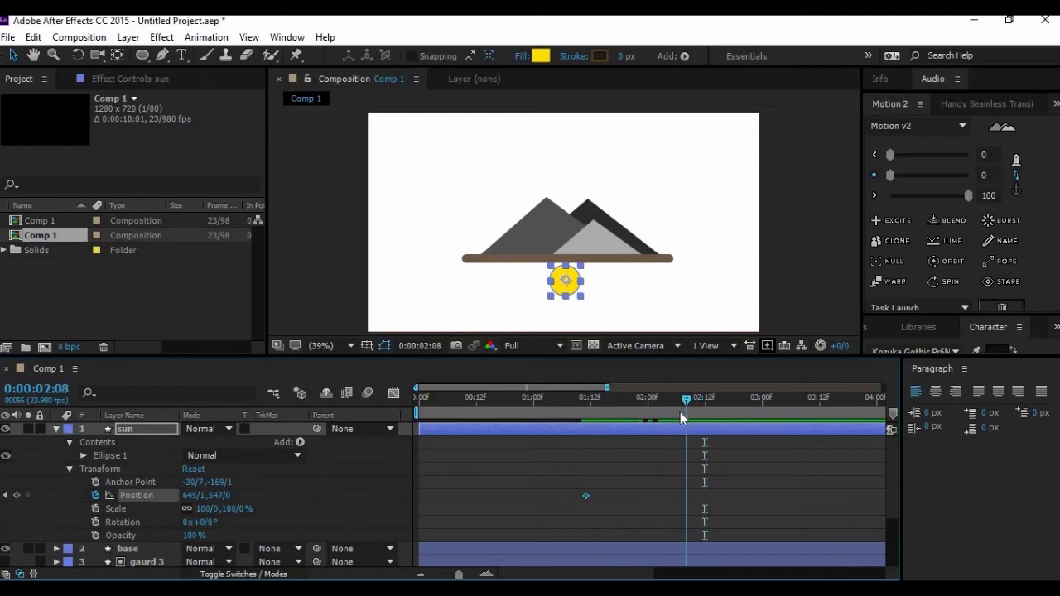
{"action": "left_click_drag", "start_coordinate": [217, 495], "coordinate": [21, 482]}
{"action": "left_click_drag", "start_coordinate": [217, 495], "coordinate": [149, 498]}
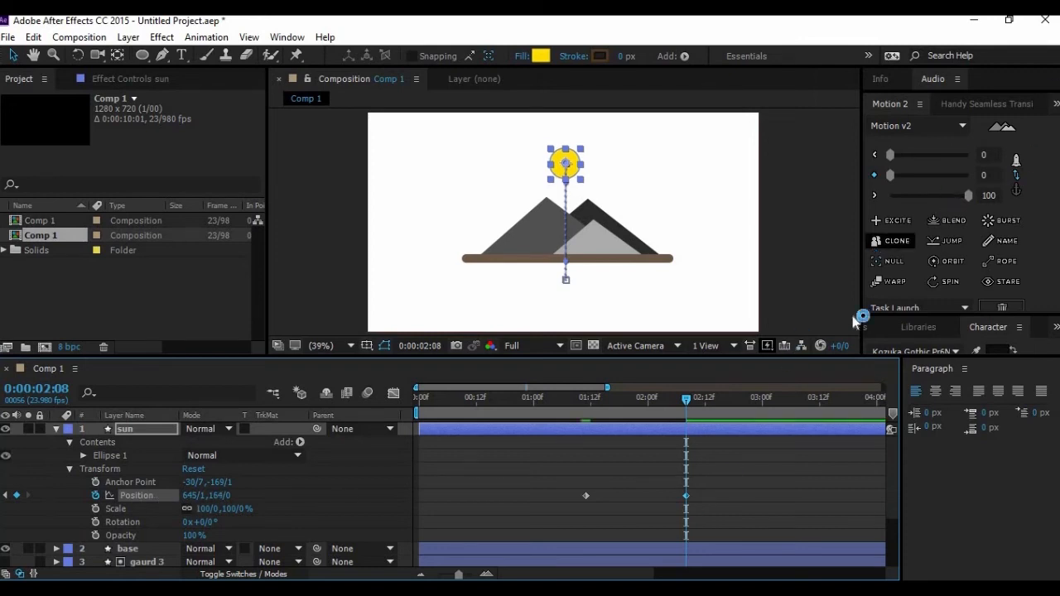
{"action": "left_click", "coordinate": [936, 207]}
{"action": "key", "text": "F9"}
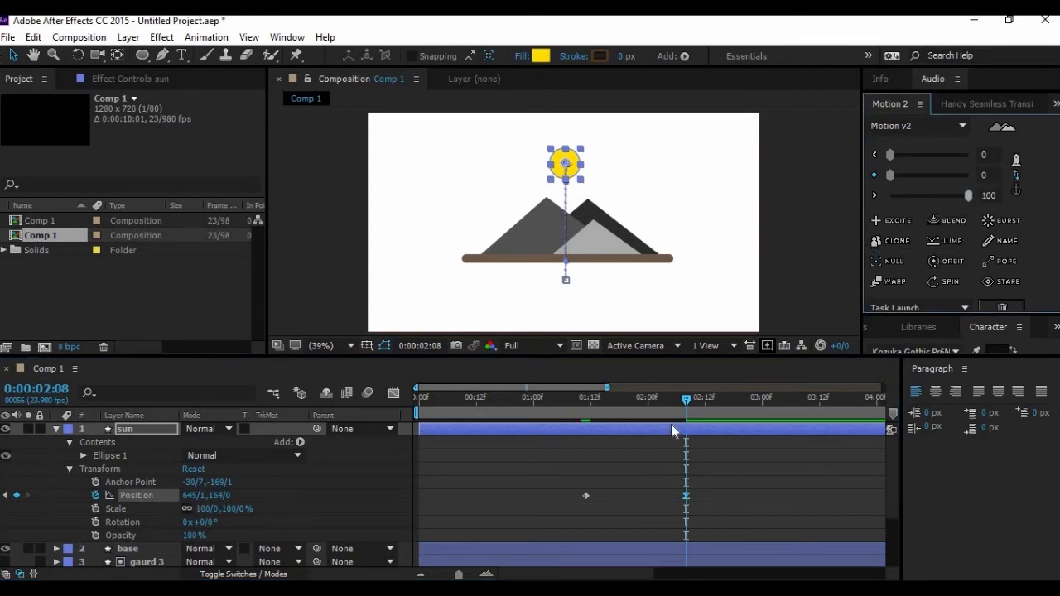
Duplicate gaurd 3 directly above the sun layer, set the sun's track matte to Alpha Matte "gaurd 4", and preview the animation.
{"action": "left_click", "coordinate": [686, 405]}
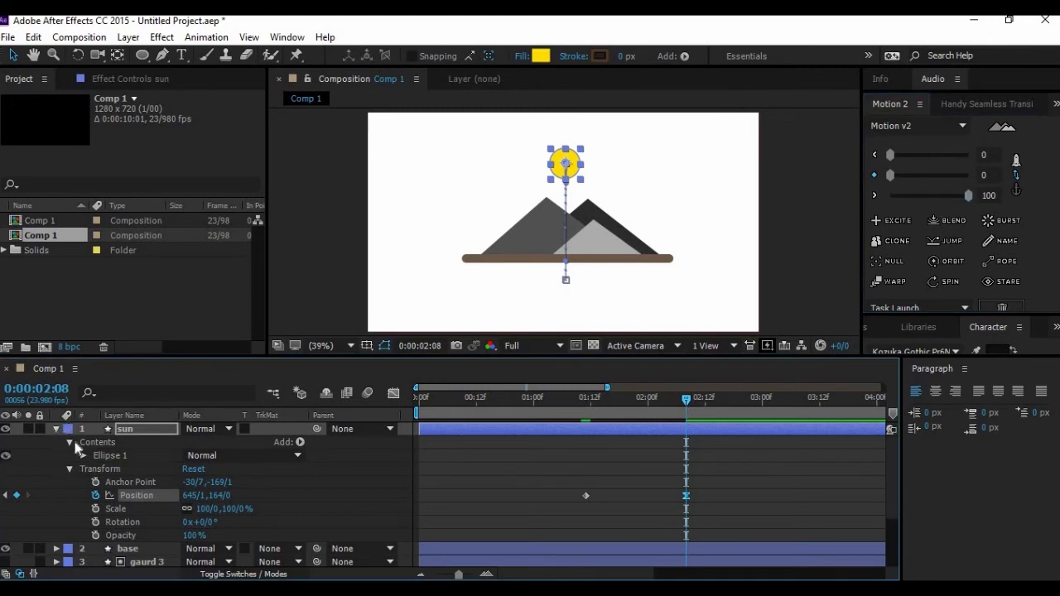
{"action": "left_click", "coordinate": [55, 429]}
{"action": "left_click", "coordinate": [150, 458]}
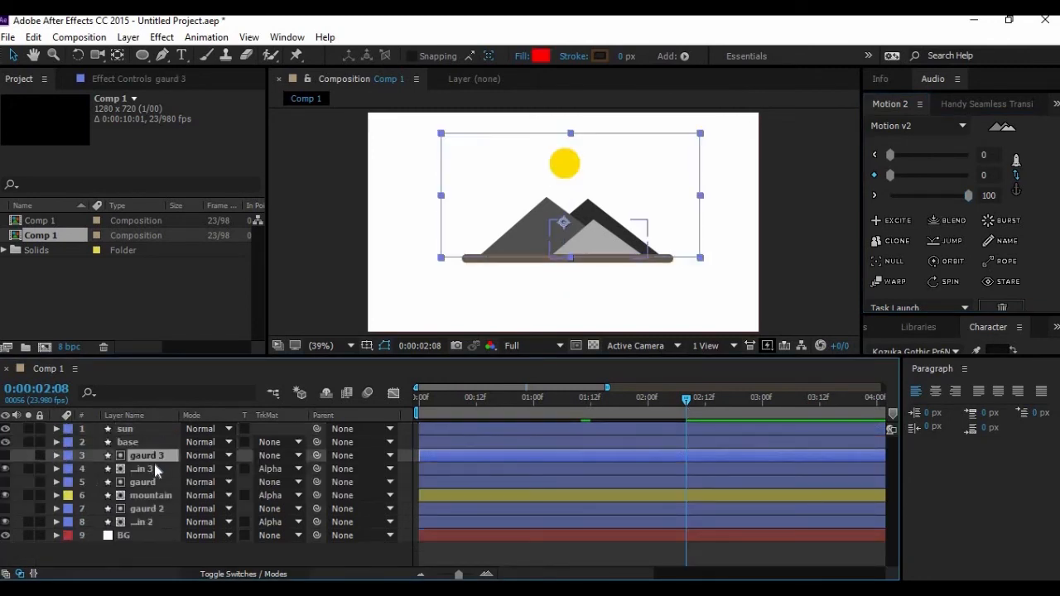
{"action": "key", "text": "ctrl+d"}
{"action": "left_click_drag", "start_coordinate": [154, 464], "coordinate": [150, 426]}
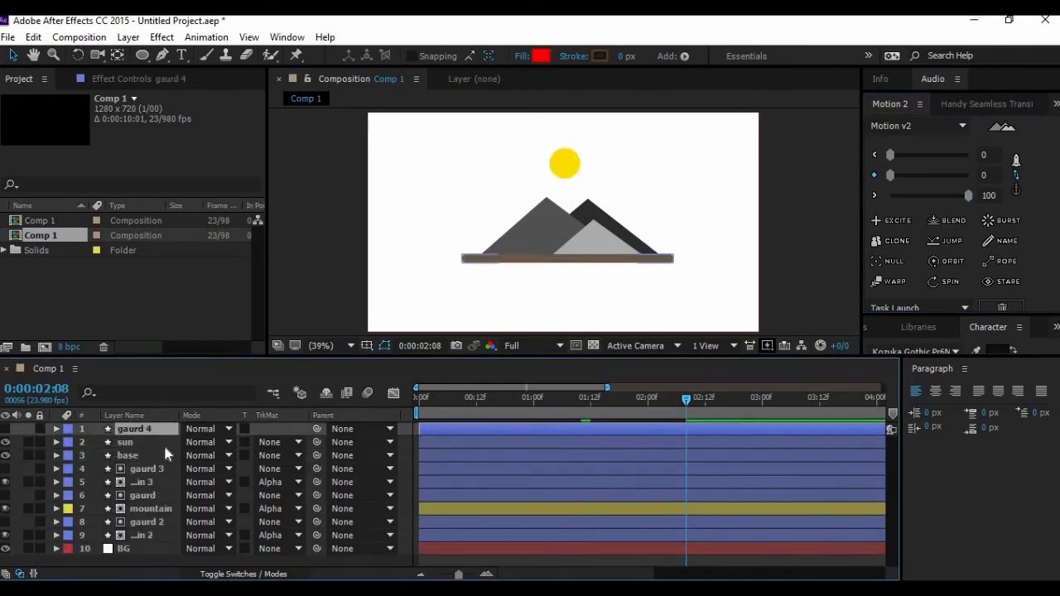
{"action": "left_click", "coordinate": [290, 442]}
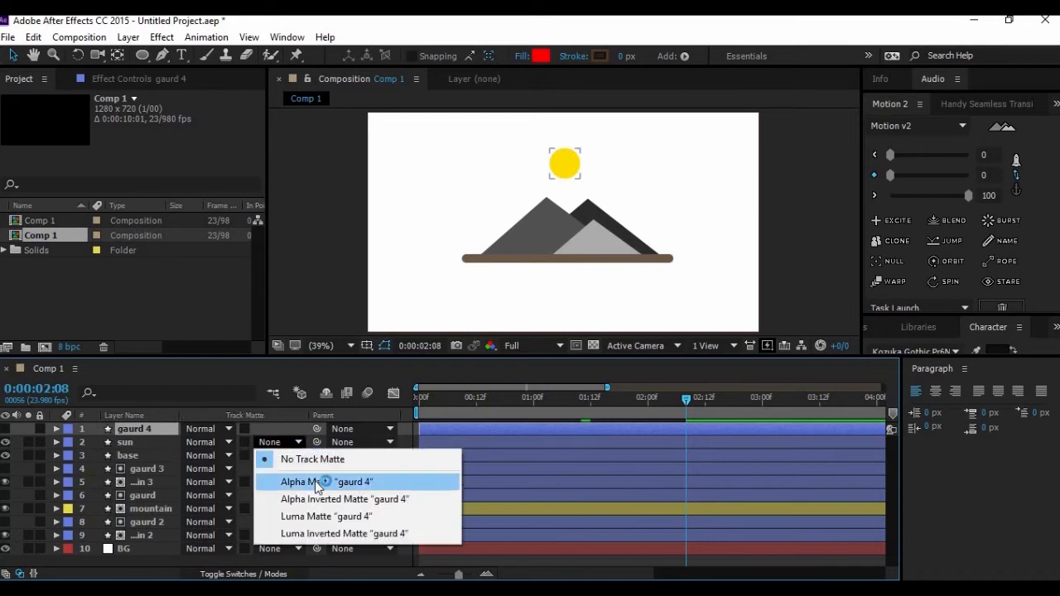
{"action": "left_click", "coordinate": [315, 482]}
{"action": "left_click_drag", "start_coordinate": [686, 402], "coordinate": [629, 410]}
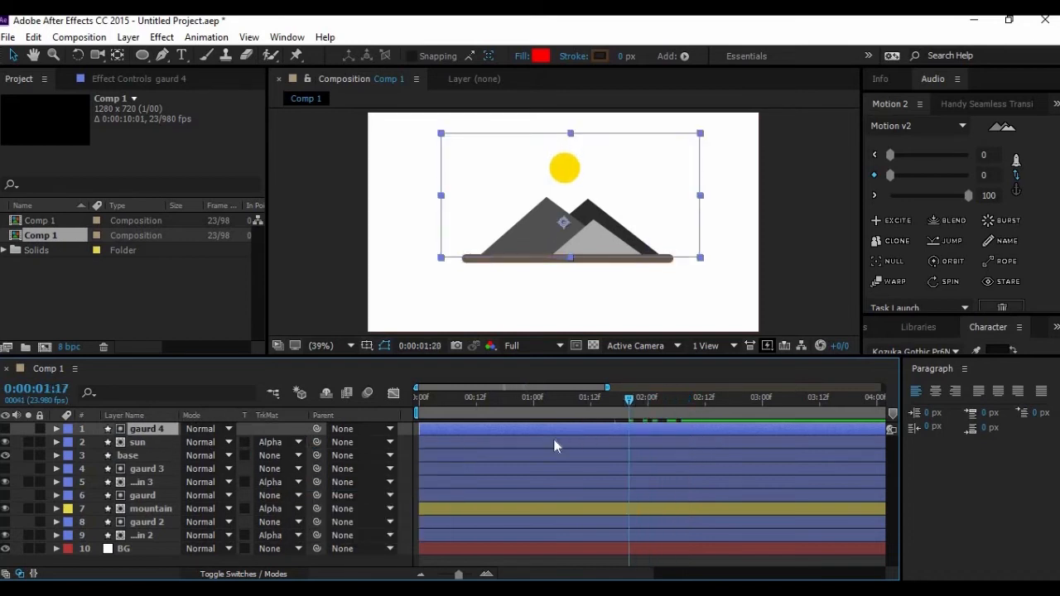
{"action": "key", "text": "space"}
{"action": "left_click", "coordinate": [342, 310]}
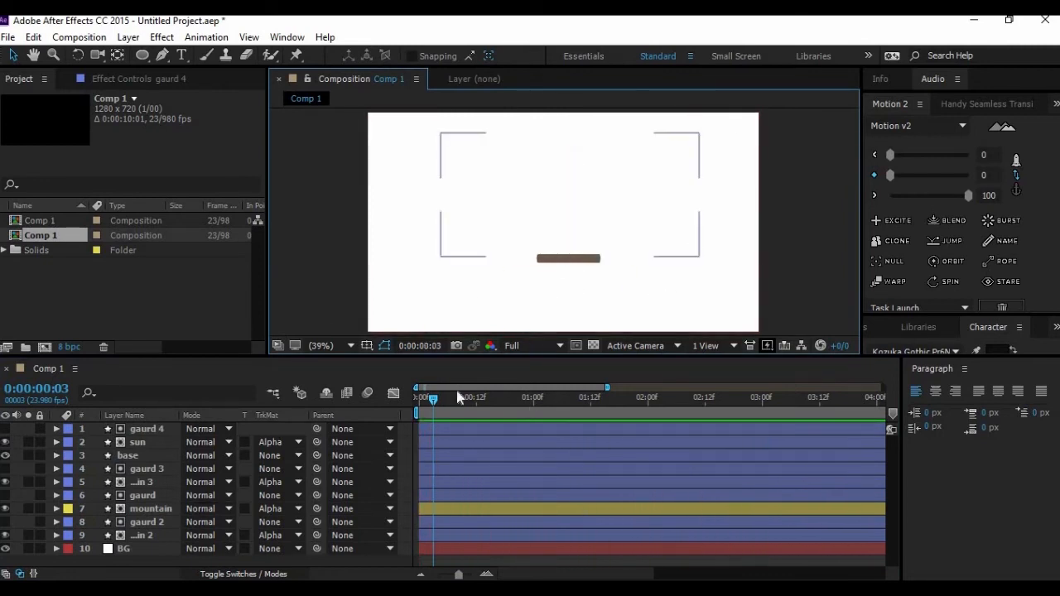
Move the gaurd 4 and sun layers together below mountain 2, directly above BG, and preview the animation.
{"action": "left_click_drag", "start_coordinate": [430, 397], "coordinate": [592, 415]}
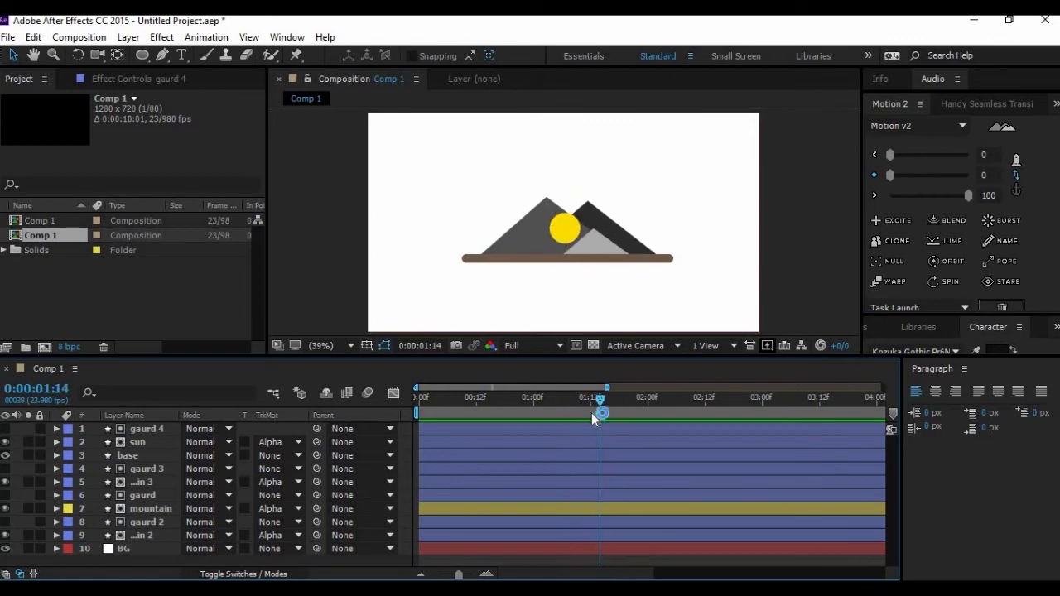
{"action": "left_click", "coordinate": [137, 441]}
{"action": "left_click", "coordinate": [154, 432], "text": "ctrl"}
{"action": "left_click_drag", "start_coordinate": [152, 443], "coordinate": [135, 544]}
{"action": "left_click_drag", "start_coordinate": [139, 542], "coordinate": [140, 541]}
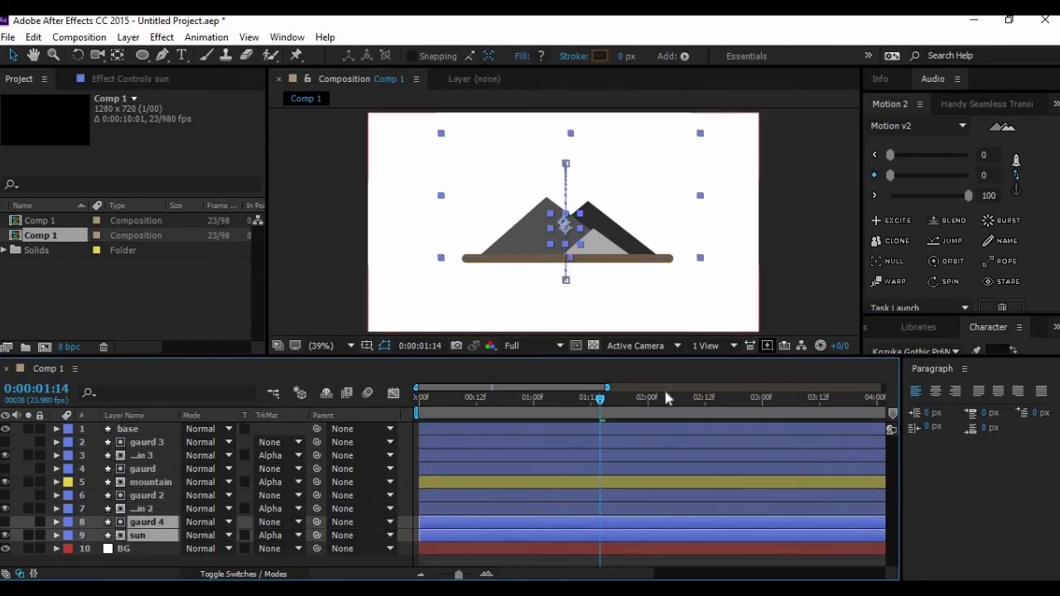
{"action": "key", "text": "space"}
{"action": "left_click", "coordinate": [783, 304]}
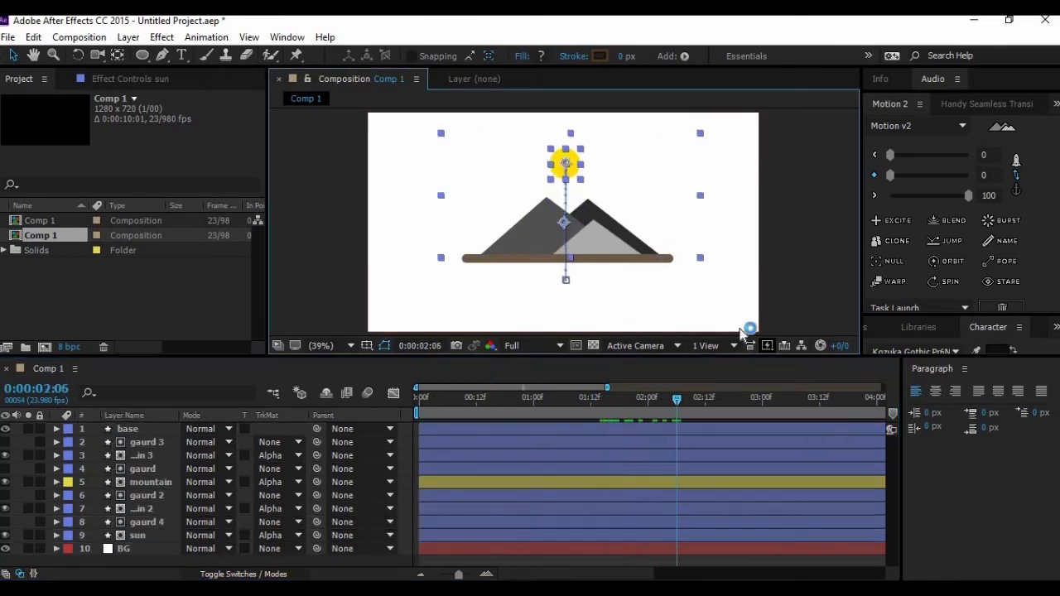
{"action": "key", "text": "space"}
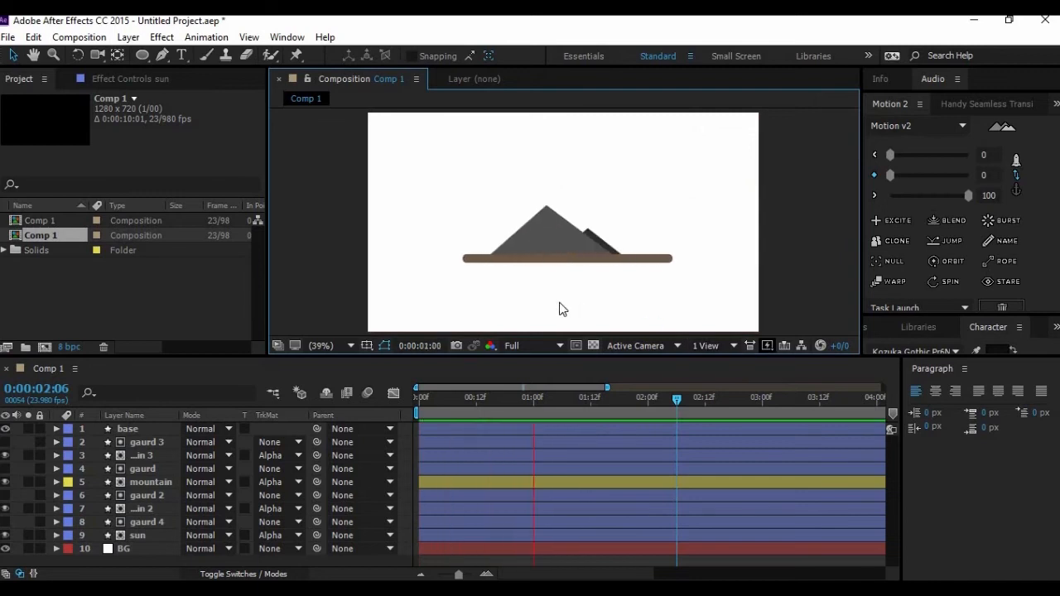
Create a new, empty shape layer directly above the base layer.
{"action": "left_click_drag", "start_coordinate": [680, 403], "coordinate": [599, 414]}
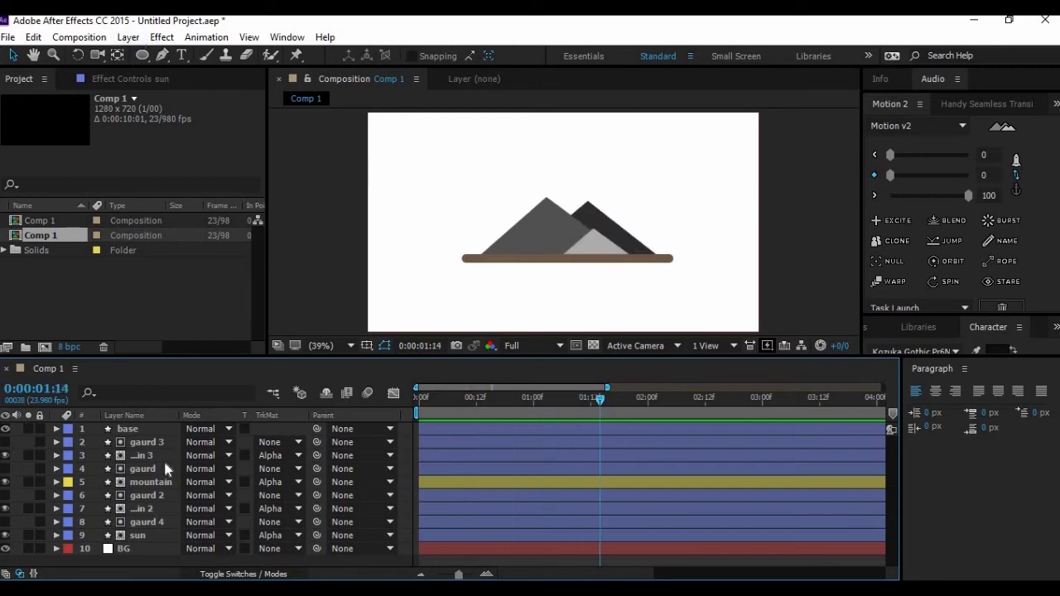
{"action": "left_click", "coordinate": [129, 430]}
{"action": "left_click", "coordinate": [128, 37]}
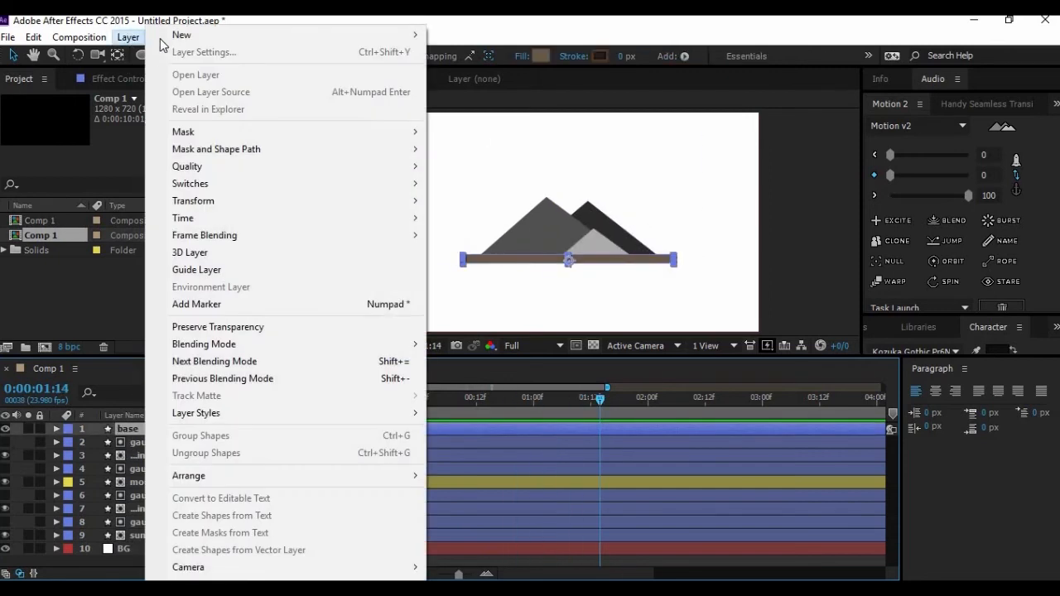
{"action": "mouse_move", "coordinate": [191, 34]}
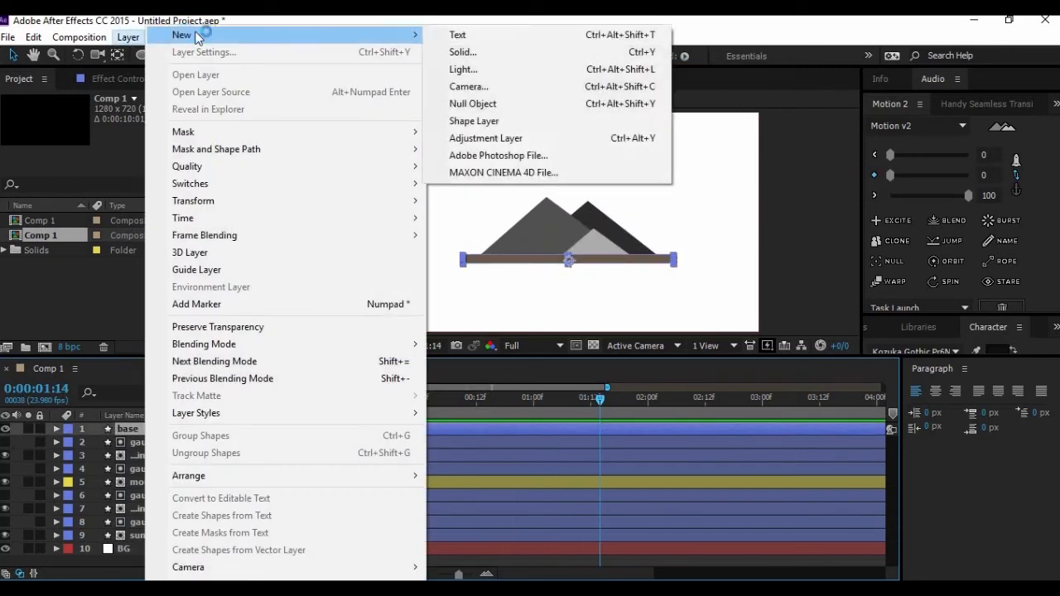
{"action": "left_click", "coordinate": [496, 121]}
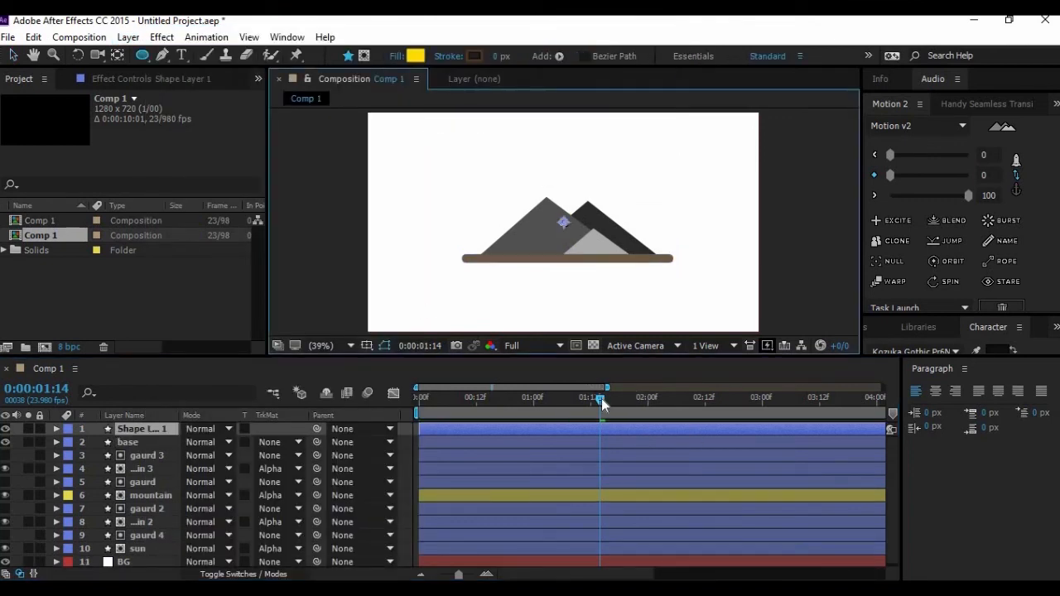
Move the playhead to 0:00:02:17 and rename the new shape layer cloud.
{"action": "left_click_drag", "start_coordinate": [142, 55], "coordinate": [191, 75]}
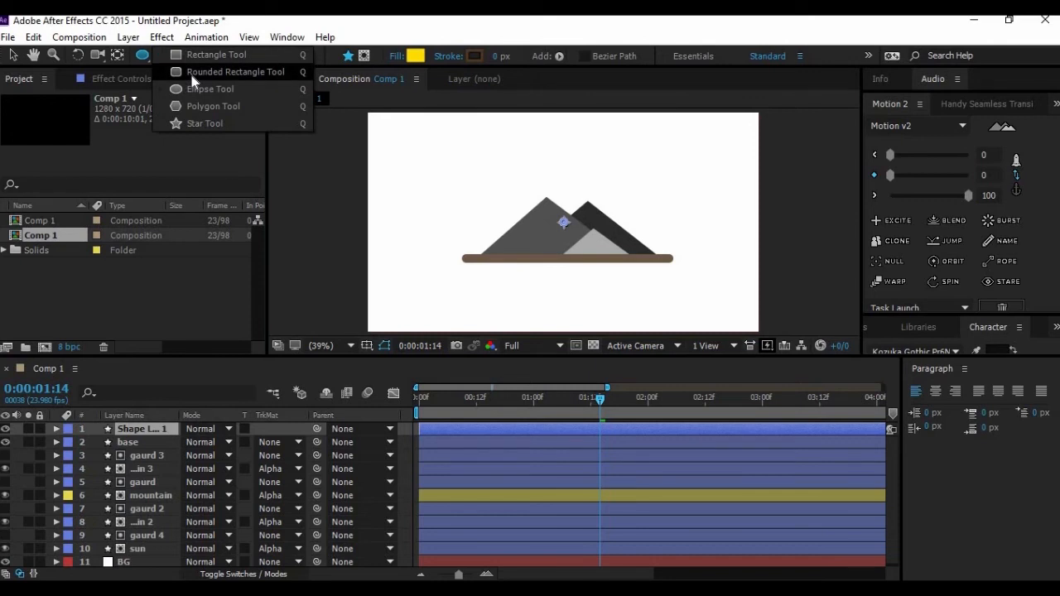
{"action": "left_click_drag", "start_coordinate": [192, 75], "coordinate": [191, 75]}
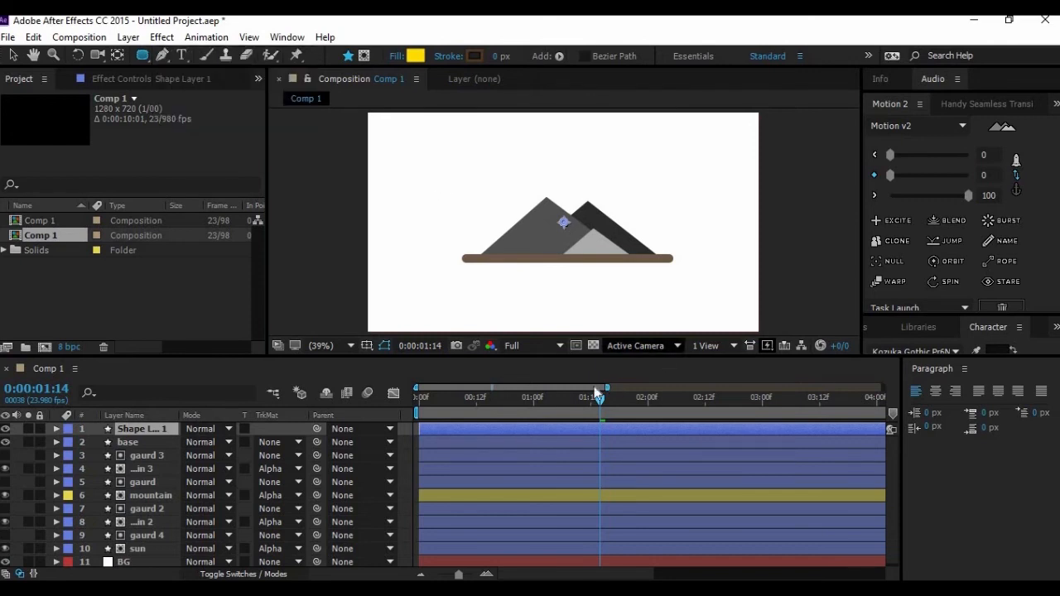
{"action": "left_click_drag", "start_coordinate": [596, 393], "coordinate": [729, 397]}
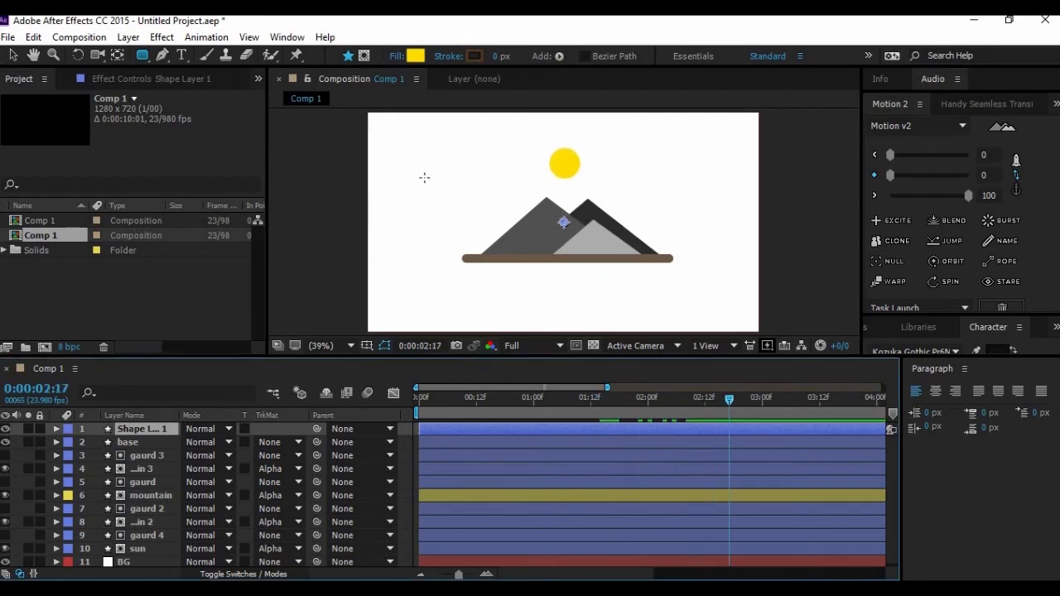
{"action": "left_click", "coordinate": [117, 391]}
{"action": "key", "text": "Return"}
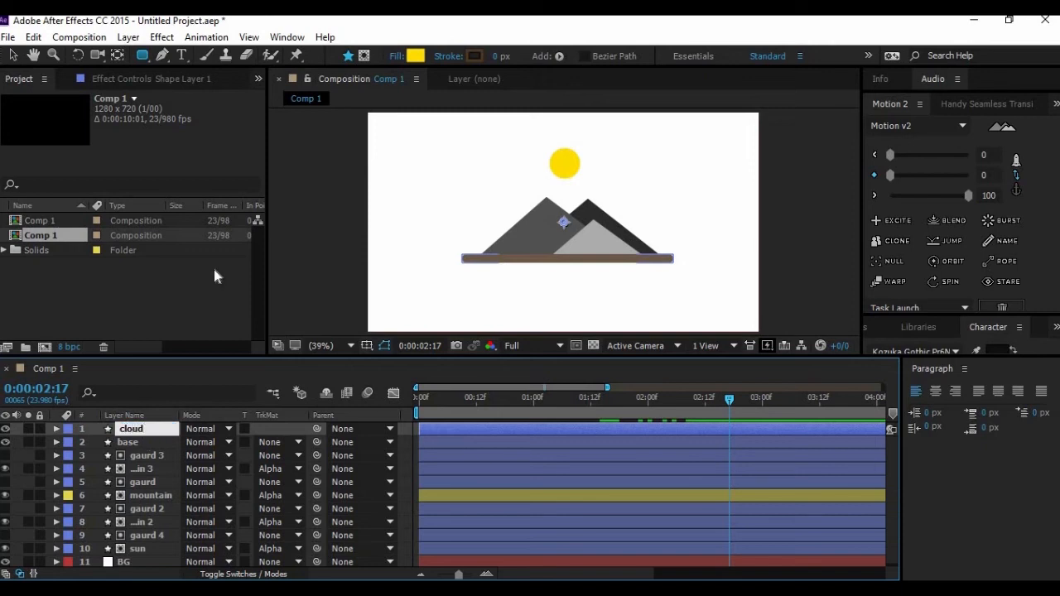
{"action": "key", "text": "Return"}
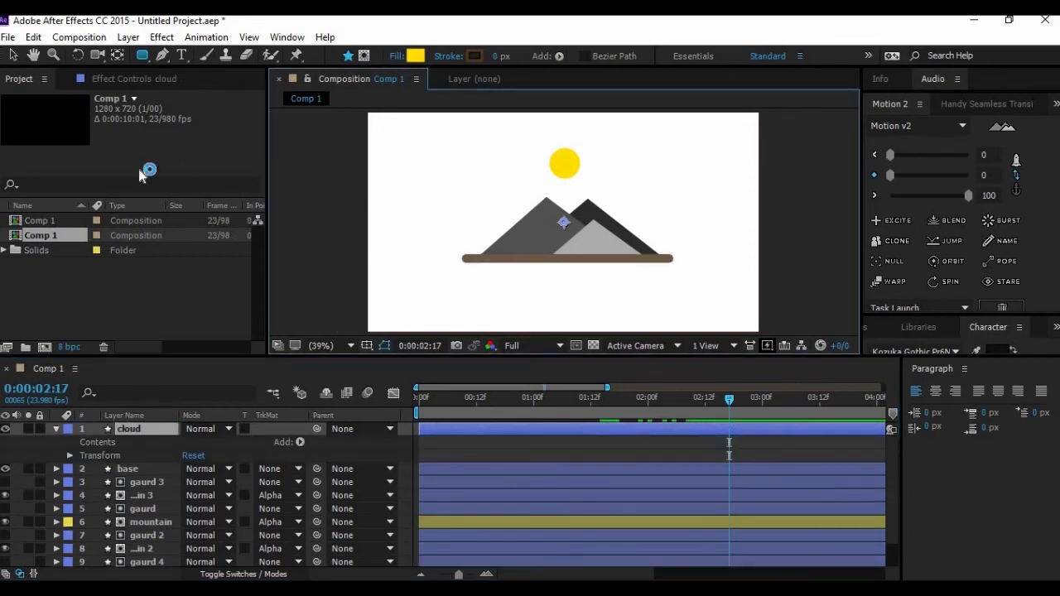
Draw a short horizontal Pen tool line left of the sun on the cloud layer, with a 34 px stroke width.
{"action": "left_click", "coordinate": [160, 57]}
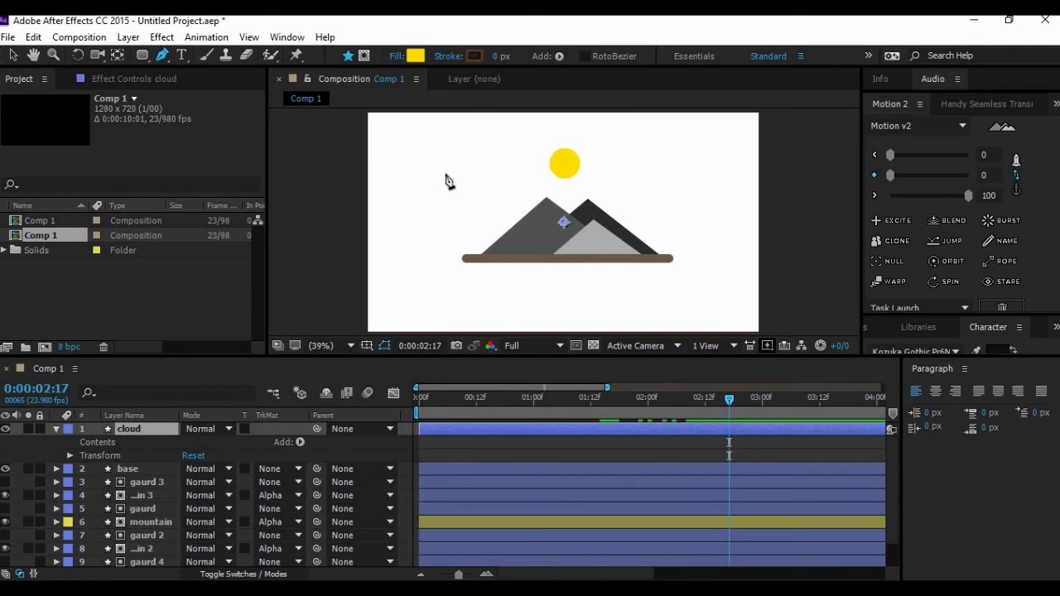
{"action": "left_click", "coordinate": [444, 173]}
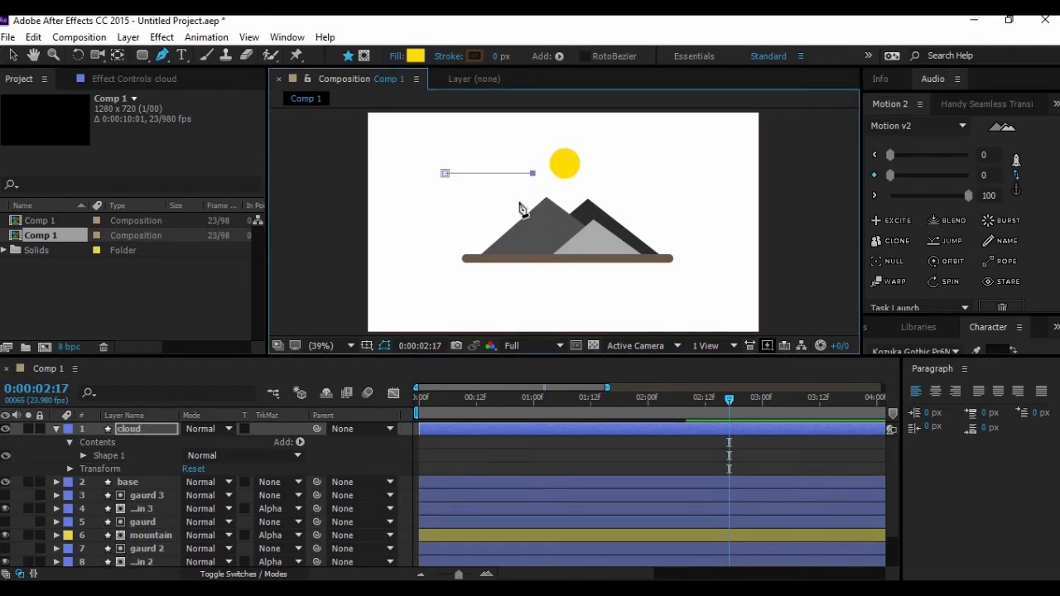
{"action": "mouse_move", "coordinate": [493, 56]}
{"action": "left_mouse_down"}
{"action": "mouse_move", "coordinate": [542, 52]}
{"action": "mouse_move", "coordinate": [499, 53]}
{"action": "mouse_move", "coordinate": [481, 66]}
{"action": "left_mouse_up"}
Set the cloud line's stroke color to blue 249ABC.
{"action": "left_click", "coordinate": [473, 55]}
{"action": "left_click", "coordinate": [502, 438]}
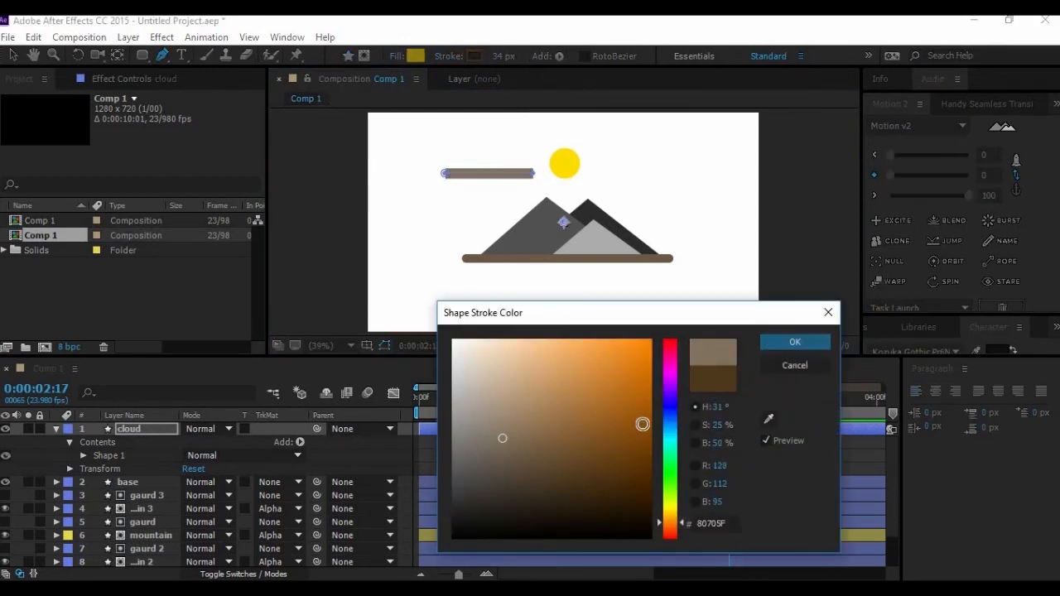
{"action": "left_click", "coordinate": [670, 451]}
{"action": "mouse_move", "coordinate": [563, 420]}
{"action": "left_mouse_down"}
{"action": "mouse_move", "coordinate": [521, 386]}
{"action": "mouse_move", "coordinate": [466, 425]}
{"action": "left_mouse_up"}
{"action": "left_click", "coordinate": [670, 431]}
{"action": "mouse_move", "coordinate": [602, 414]}
{"action": "left_mouse_down"}
{"action": "mouse_move", "coordinate": [622, 371]}
{"action": "mouse_move", "coordinate": [634, 394]}
{"action": "mouse_move", "coordinate": [613, 391]}
{"action": "left_mouse_up"}
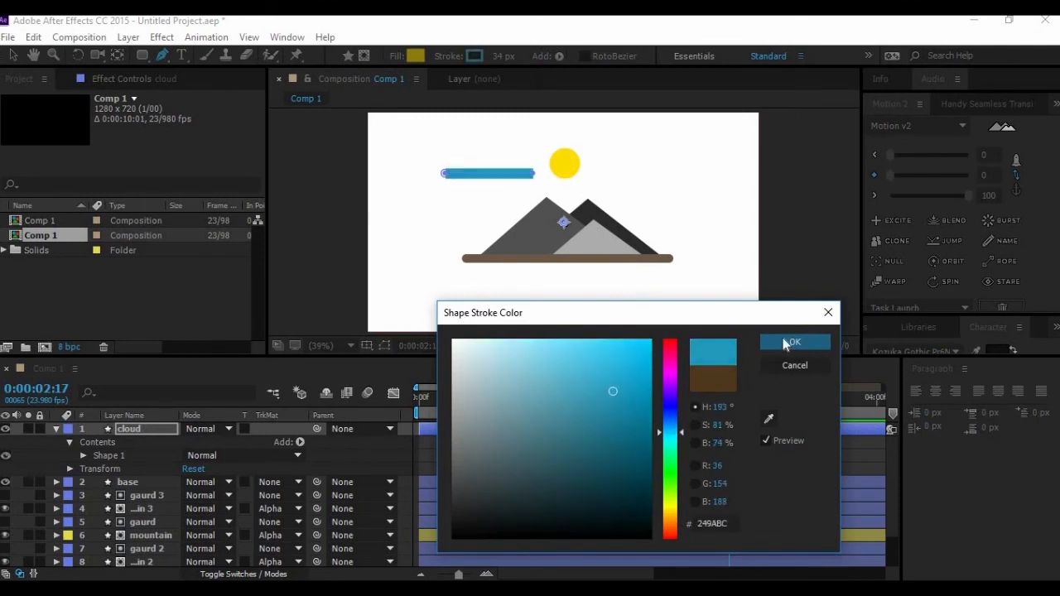
{"action": "left_click", "coordinate": [789, 343]}
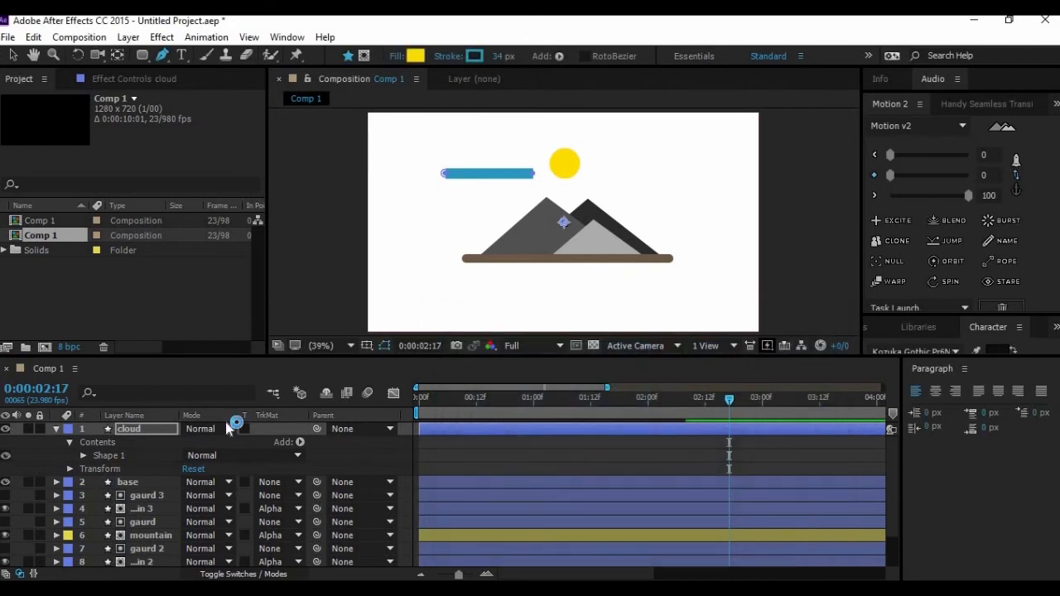
Set the Line Cap of the cloud shape's Stroke 1 to Round Cap.
{"action": "left_click", "coordinate": [83, 456]}
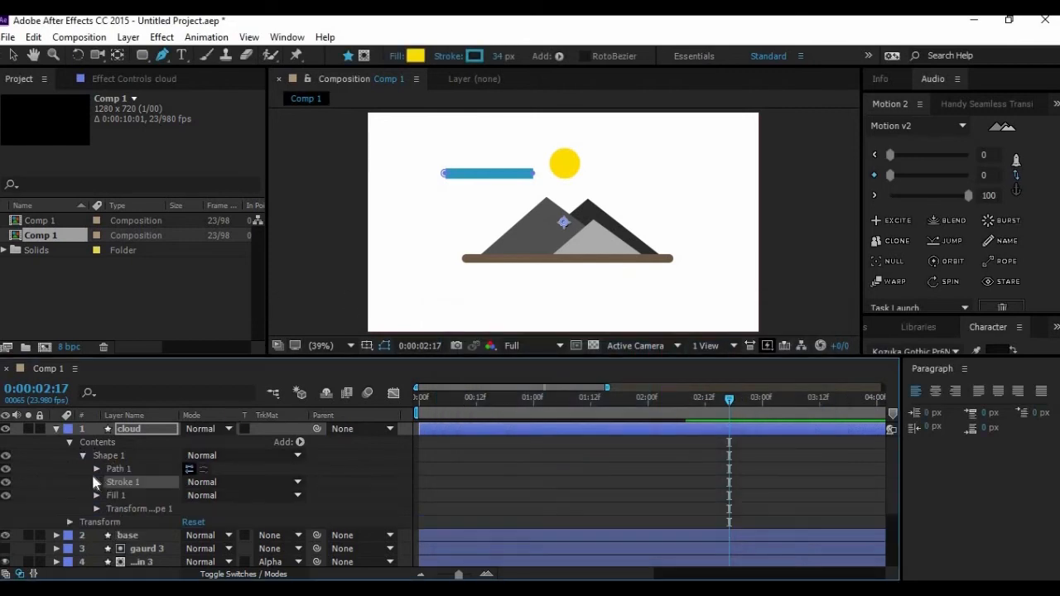
{"action": "left_click", "coordinate": [97, 468]}
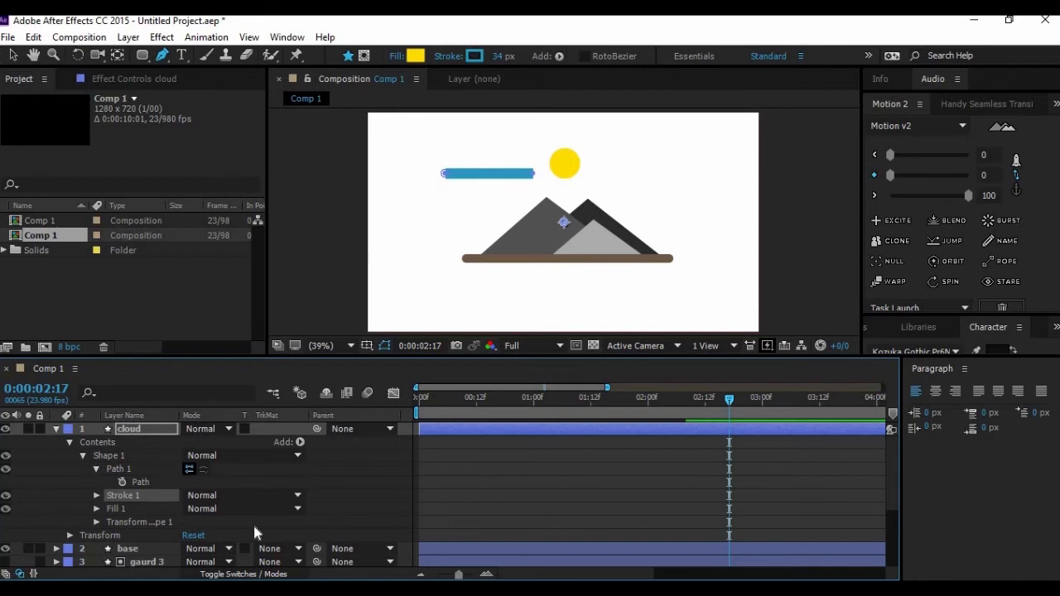
{"action": "left_click", "coordinate": [97, 469]}
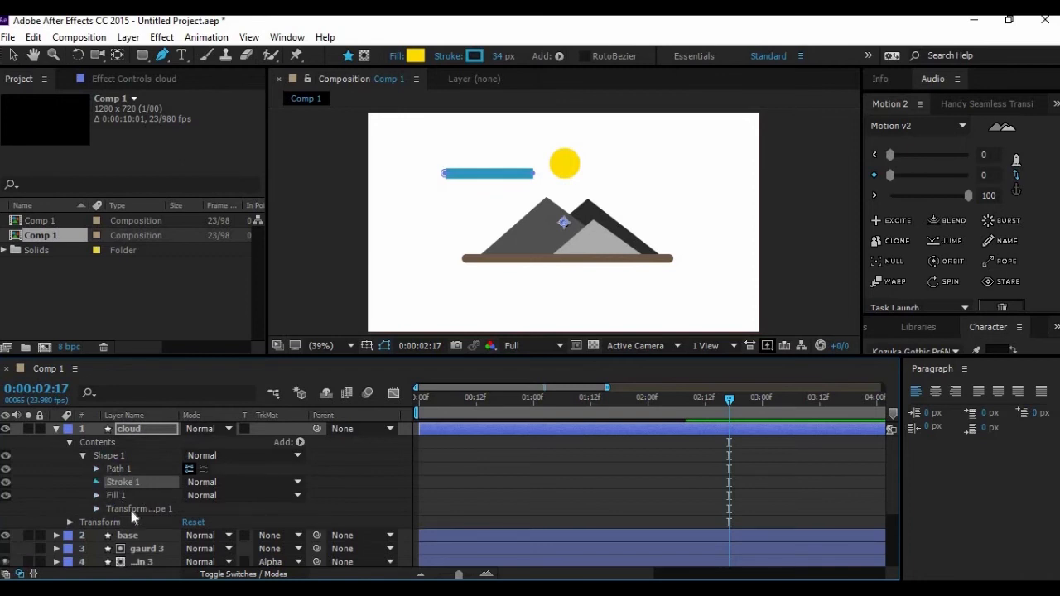
{"action": "left_click", "coordinate": [96, 482]}
{"action": "left_click", "coordinate": [268, 519]}
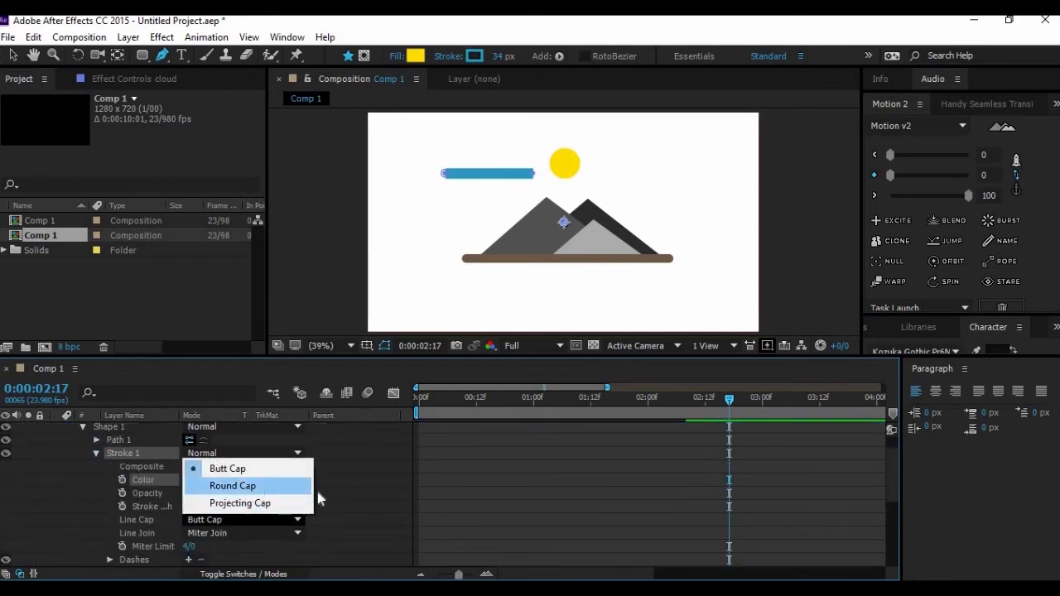
{"action": "left_click", "coordinate": [248, 486]}
Add Trim Paths to the cloud shape and keyframe its End at 0% at 0:00:01:17.
{"action": "left_click_drag", "start_coordinate": [729, 404], "coordinate": [617, 419]}
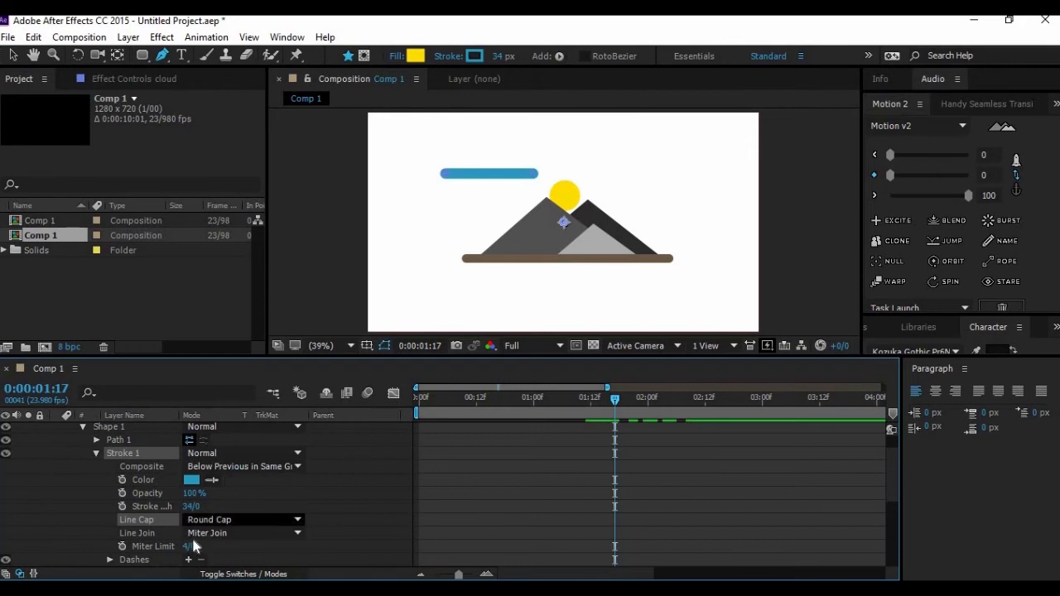
{"action": "scroll", "coordinate": [249, 505], "scroll_direction": "up", "scroll_amount": 1}
{"action": "left_click", "coordinate": [300, 441]}
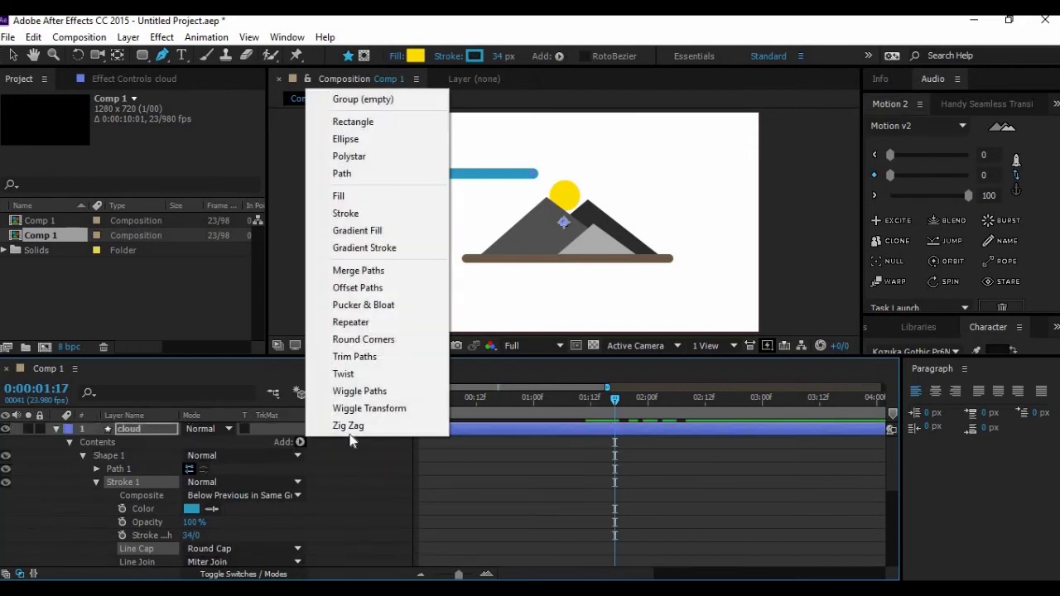
{"action": "left_click", "coordinate": [354, 356]}
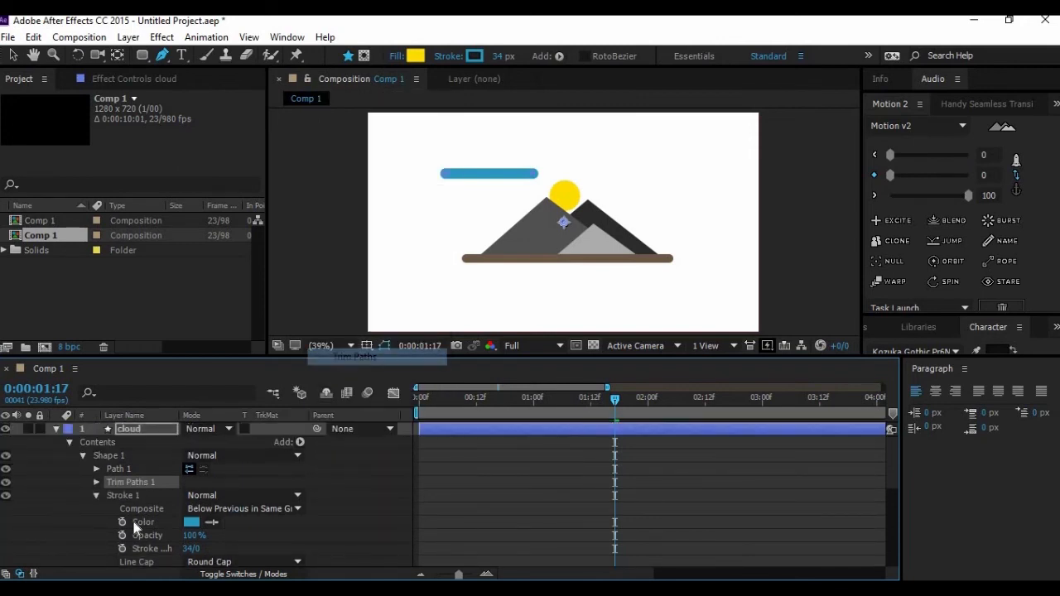
{"action": "left_click", "coordinate": [96, 482]}
{"action": "left_click_drag", "start_coordinate": [193, 508], "coordinate": [98, 518]}
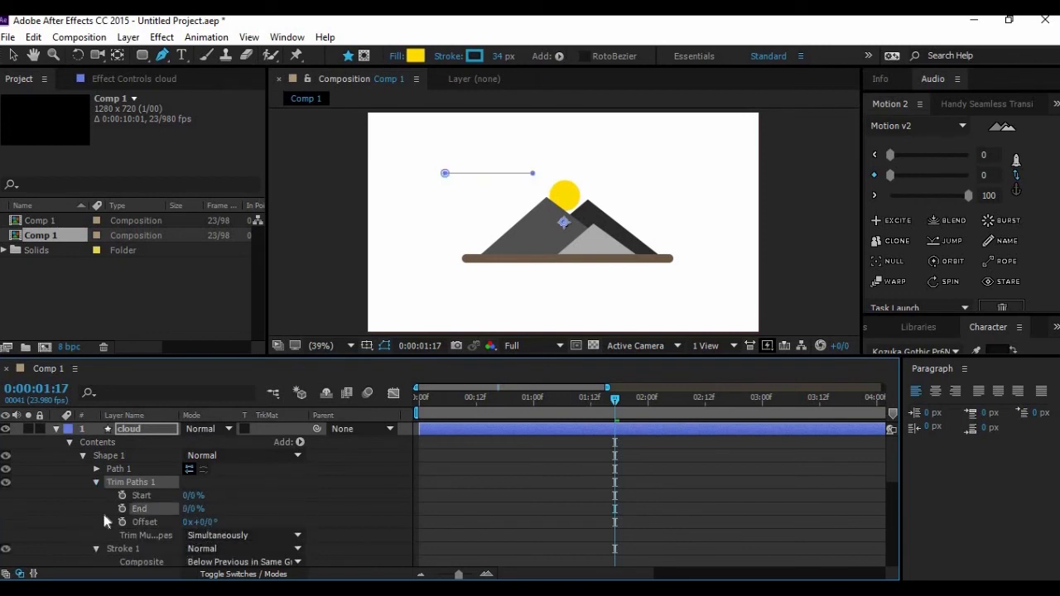
{"action": "left_click", "coordinate": [122, 508]}
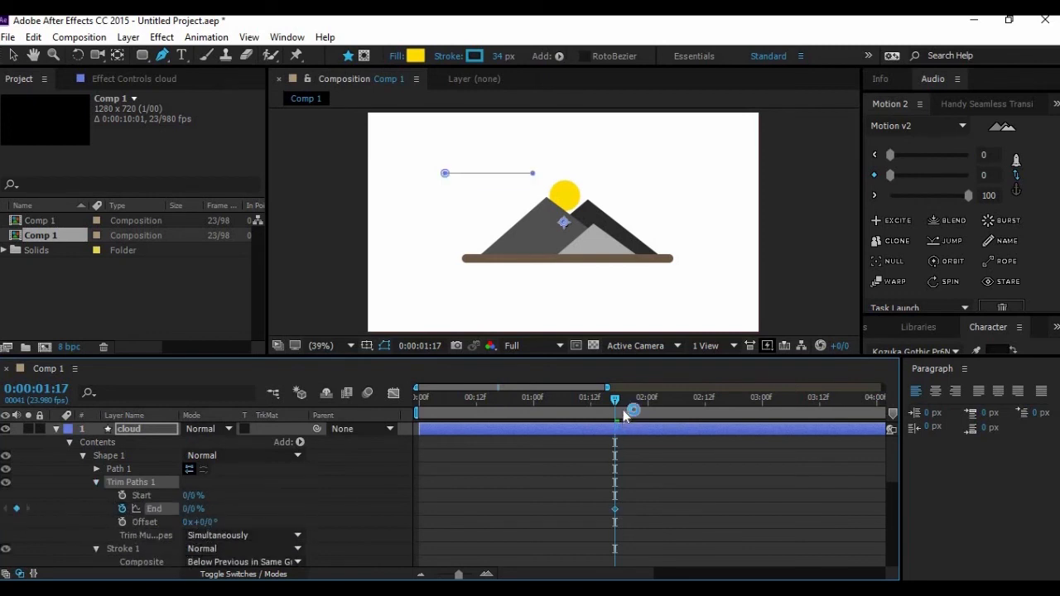
Keyframe the cloud's Trim Paths End at 100% at 0:00:09:23.
{"action": "left_click_drag", "start_coordinate": [622, 406], "coordinate": [871, 414]}
{"action": "left_click_drag", "start_coordinate": [569, 575], "coordinate": [606, 576]}
{"action": "left_click_drag", "start_coordinate": [763, 403], "coordinate": [993, 373]}
{"action": "left_click", "coordinate": [471, 576]}
{"action": "left_click_drag", "start_coordinate": [470, 576], "coordinate": [453, 576]}
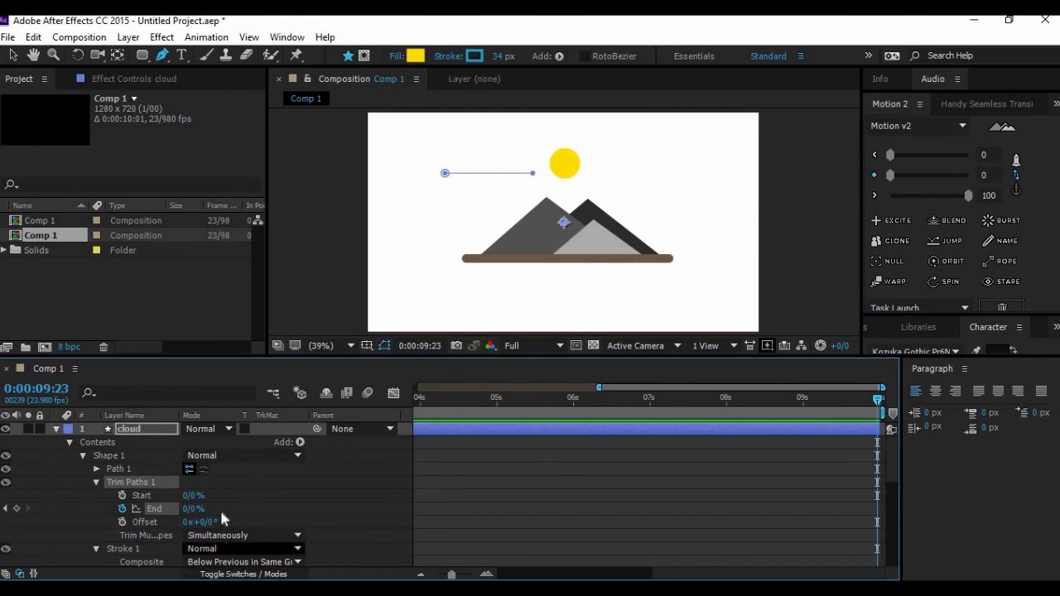
{"action": "left_click_drag", "start_coordinate": [193, 508], "coordinate": [527, 487]}
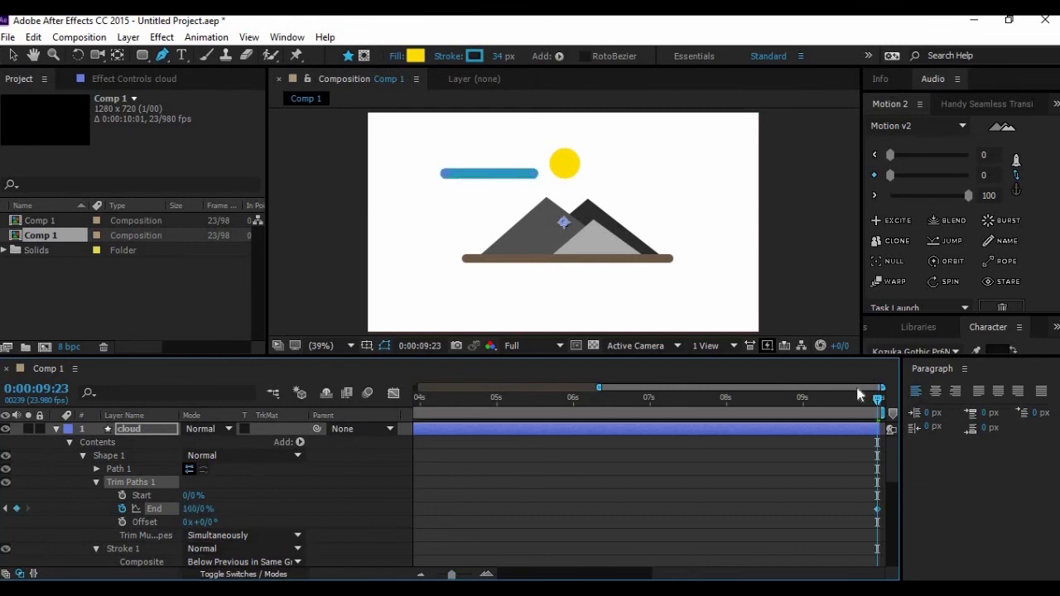
Keyframe the cloud's Trim Paths Start at 0% at 0:00:05:20 and at 100% at 0:00:09:23.
{"action": "mouse_move", "coordinate": [879, 404]}
{"action": "left_mouse_down"}
{"action": "mouse_move", "coordinate": [353, 468]}
{"action": "mouse_move", "coordinate": [312, 462]}
{"action": "mouse_move", "coordinate": [851, 424]}
{"action": "mouse_move", "coordinate": [751, 574]}
{"action": "mouse_move", "coordinate": [778, 574]}
{"action": "left_mouse_up"}
{"action": "left_click_drag", "start_coordinate": [684, 388], "coordinate": [722, 387]}
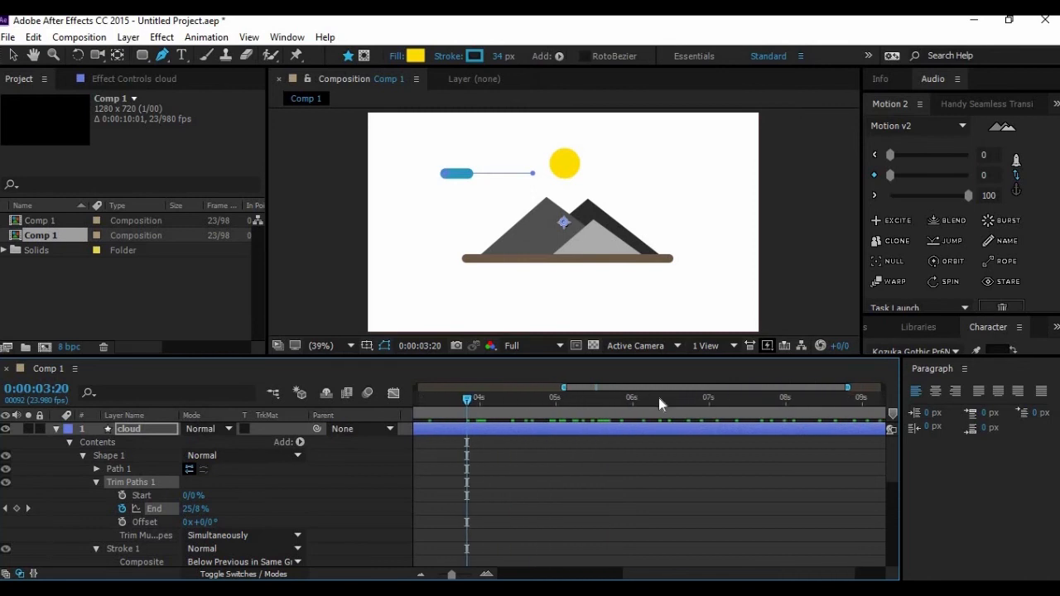
{"action": "left_click_drag", "start_coordinate": [638, 403], "coordinate": [704, 417]}
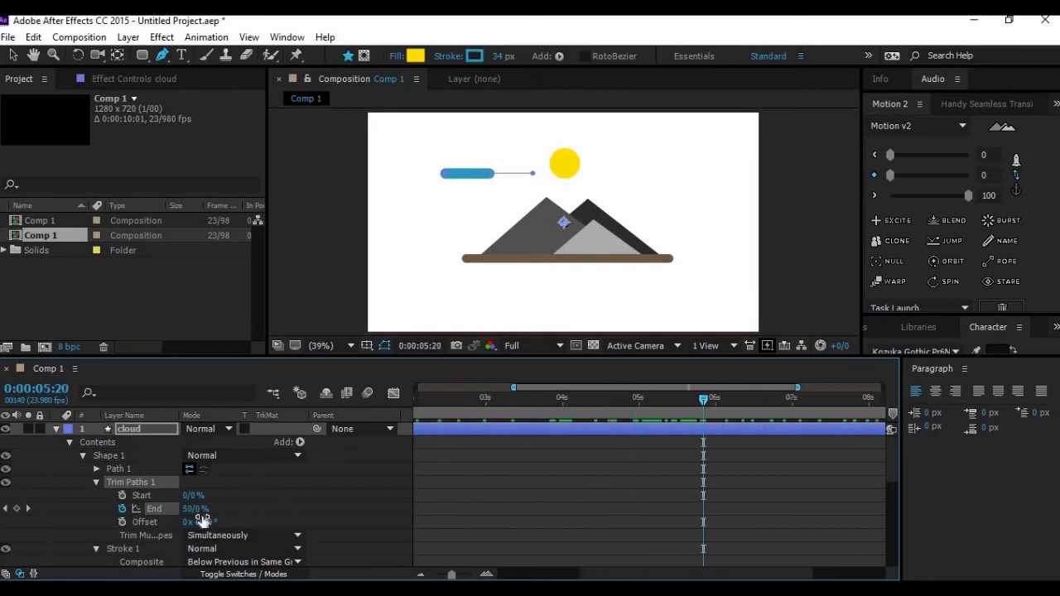
{"action": "left_click", "coordinate": [122, 496]}
{"action": "left_click_drag", "start_coordinate": [708, 401], "coordinate": [1029, 373]}
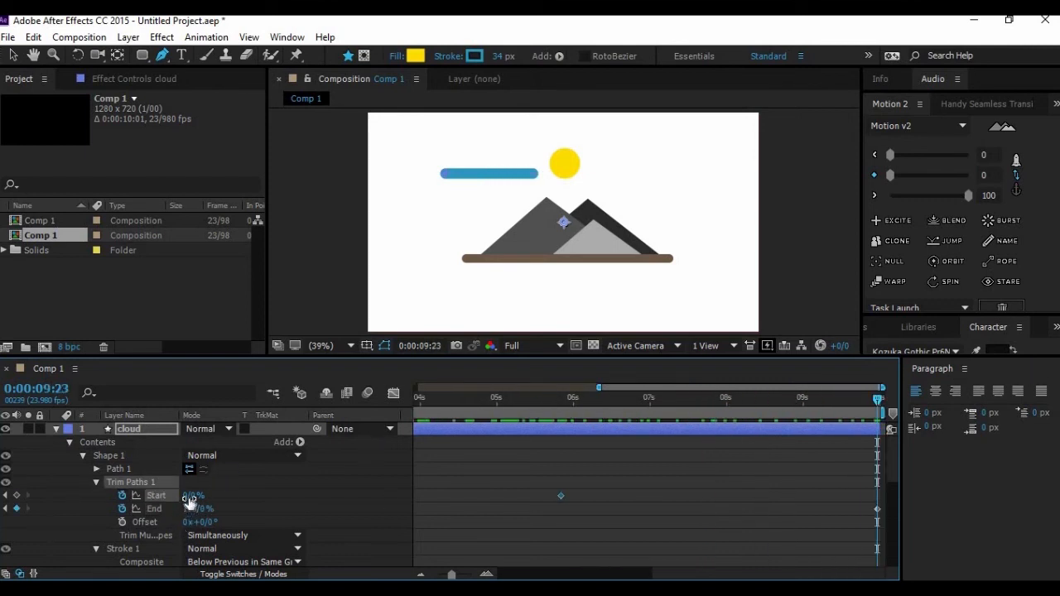
{"action": "left_click_drag", "start_coordinate": [239, 488], "coordinate": [417, 469]}
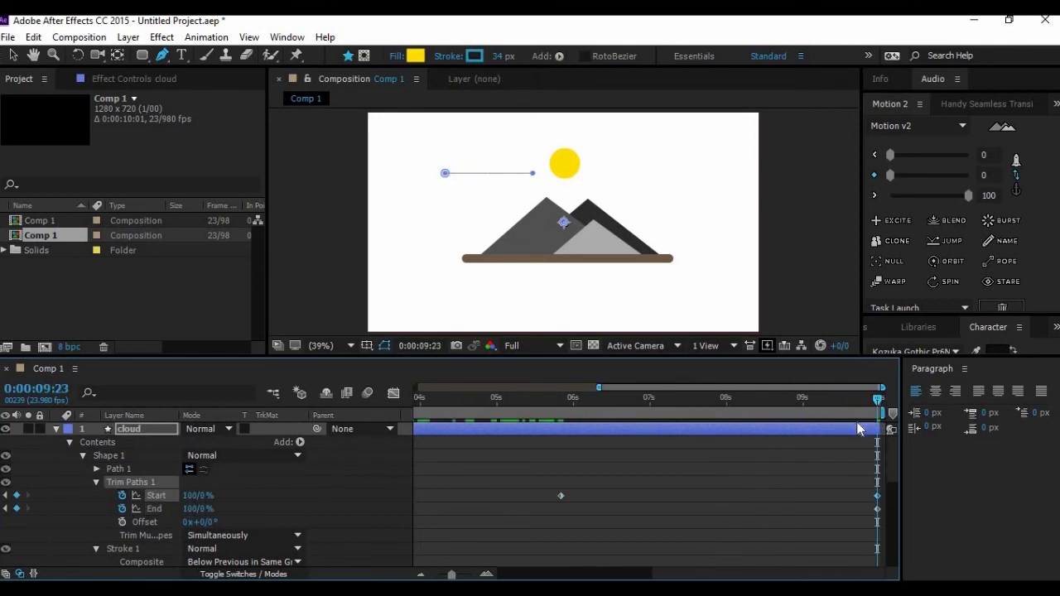
Animate the cloud layer's Position from 640, 360 at 0:00:00:00 to 1174, 360 at 0:00:09:23.
{"action": "left_click_drag", "start_coordinate": [876, 403], "coordinate": [315, 488]}
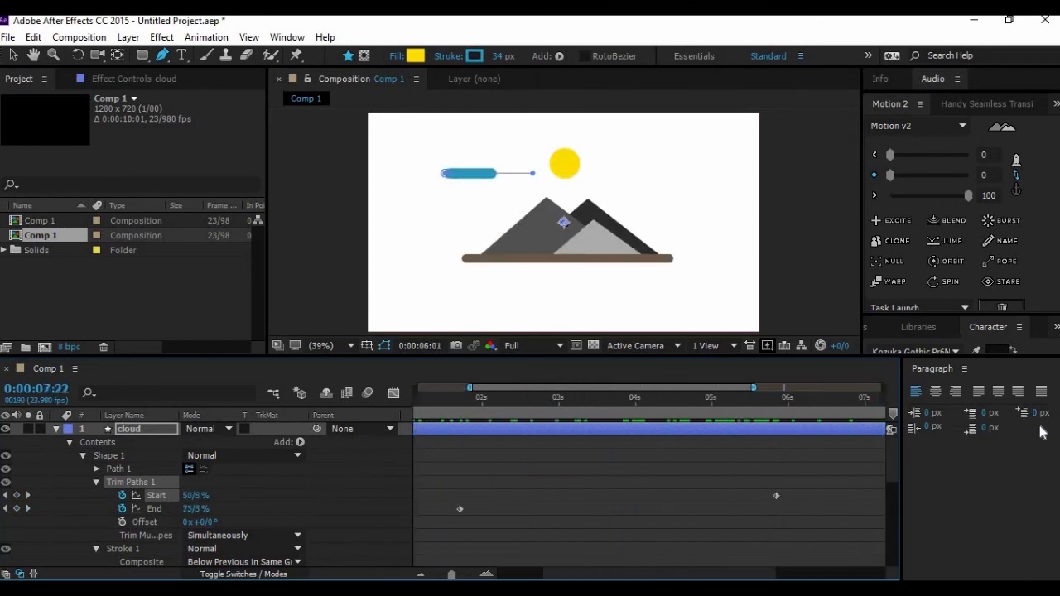
{"action": "key", "text": "space"}
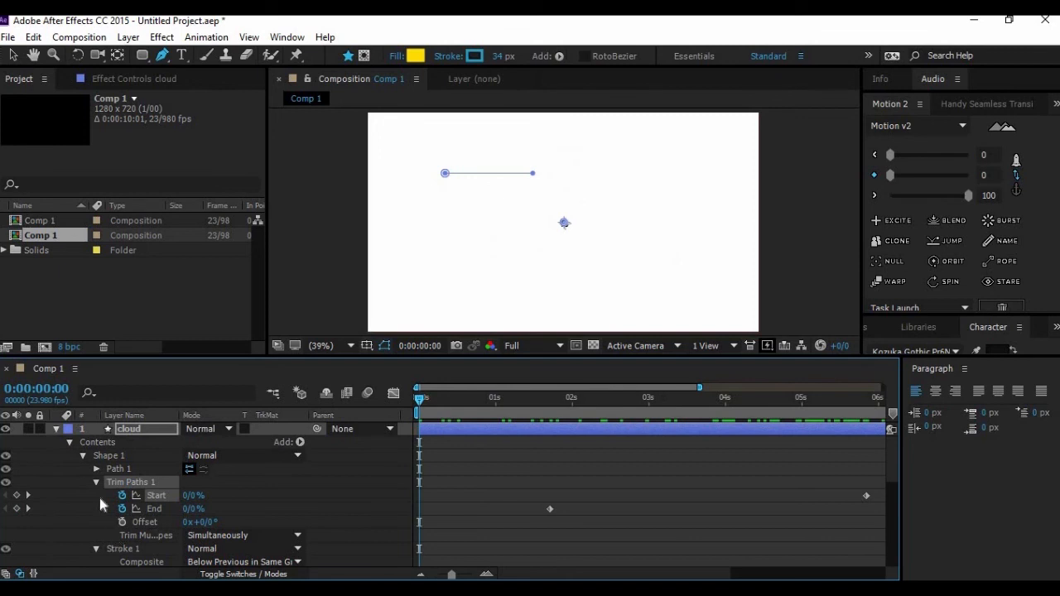
{"action": "scroll", "coordinate": [91, 482], "scroll_direction": "down", "scroll_amount": 5}
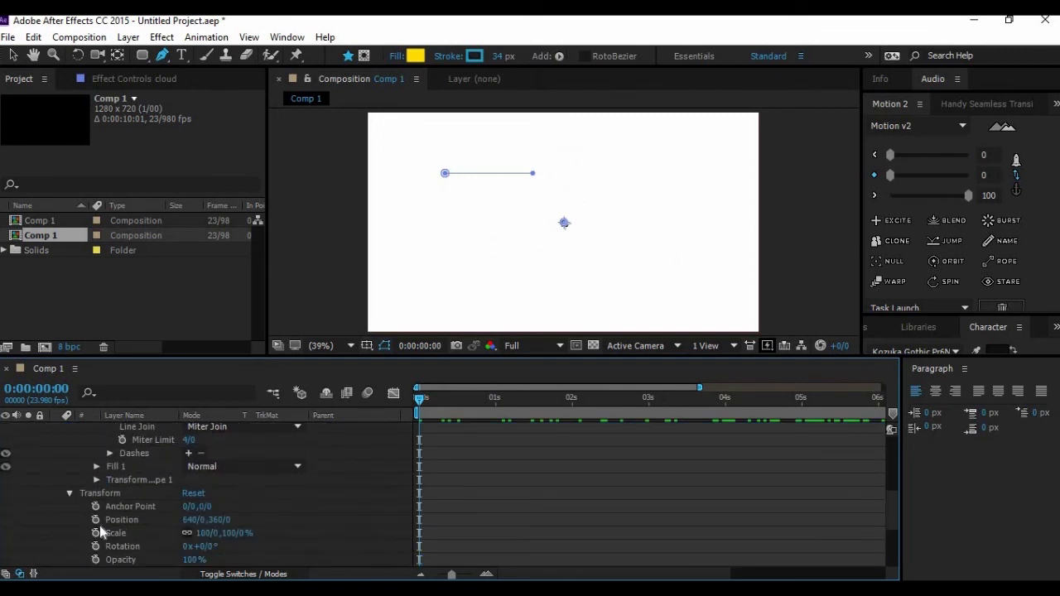
{"action": "left_click", "coordinate": [95, 519]}
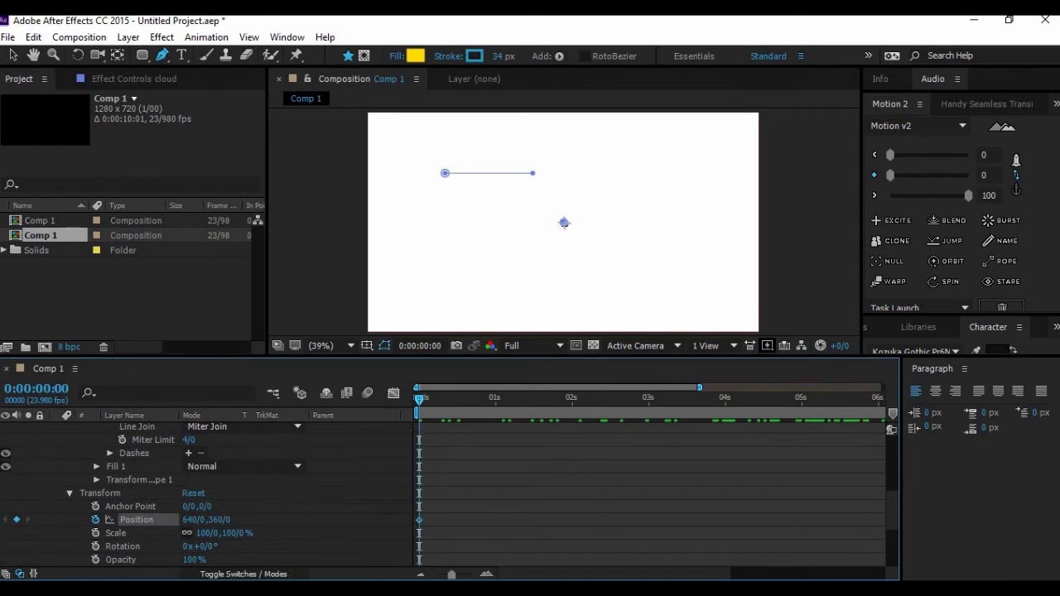
{"action": "left_click_drag", "start_coordinate": [573, 575], "coordinate": [957, 471]}
{"action": "left_click_drag", "start_coordinate": [837, 400], "coordinate": [984, 399]}
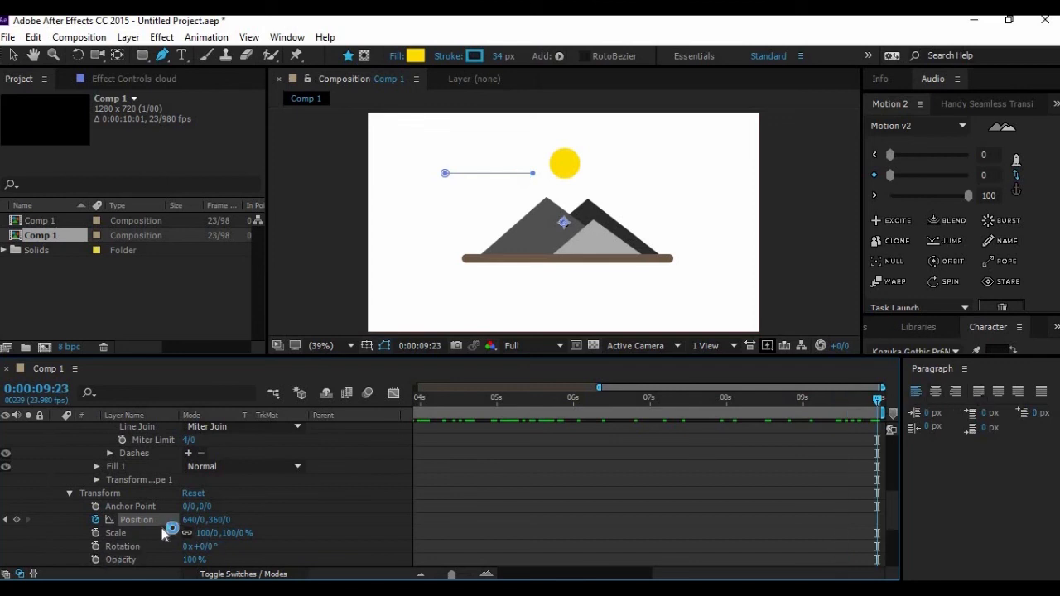
{"action": "left_click_drag", "start_coordinate": [188, 519], "coordinate": [562, 475]}
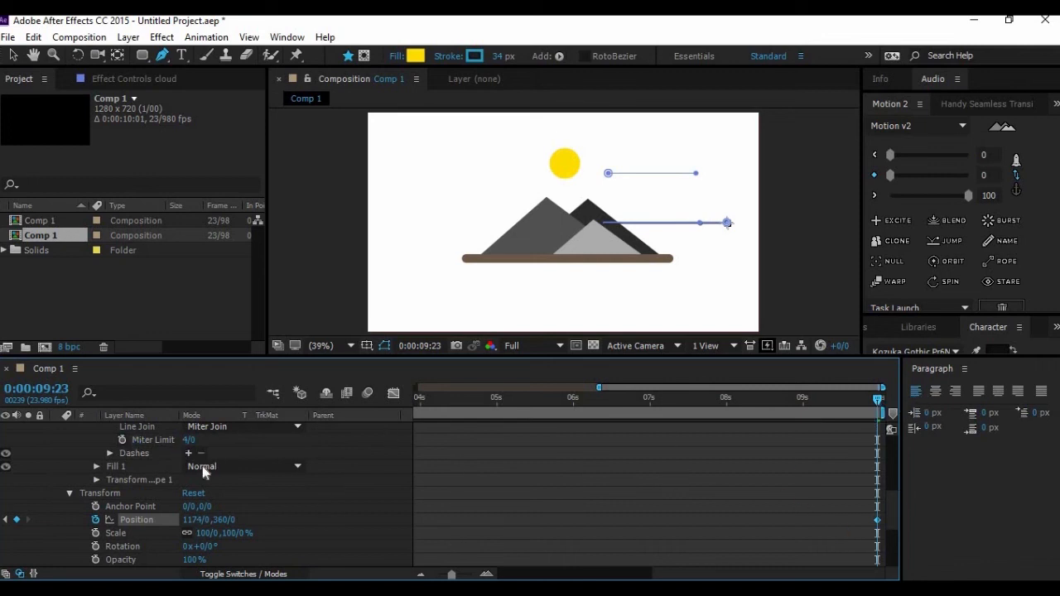
Collapse the cloud layer's properties, deselect it, and preview the cloud animation from 0:00:04:13.
{"action": "scroll", "coordinate": [103, 467], "scroll_direction": "up", "scroll_amount": 6}
{"action": "left_click", "coordinate": [56, 428]}
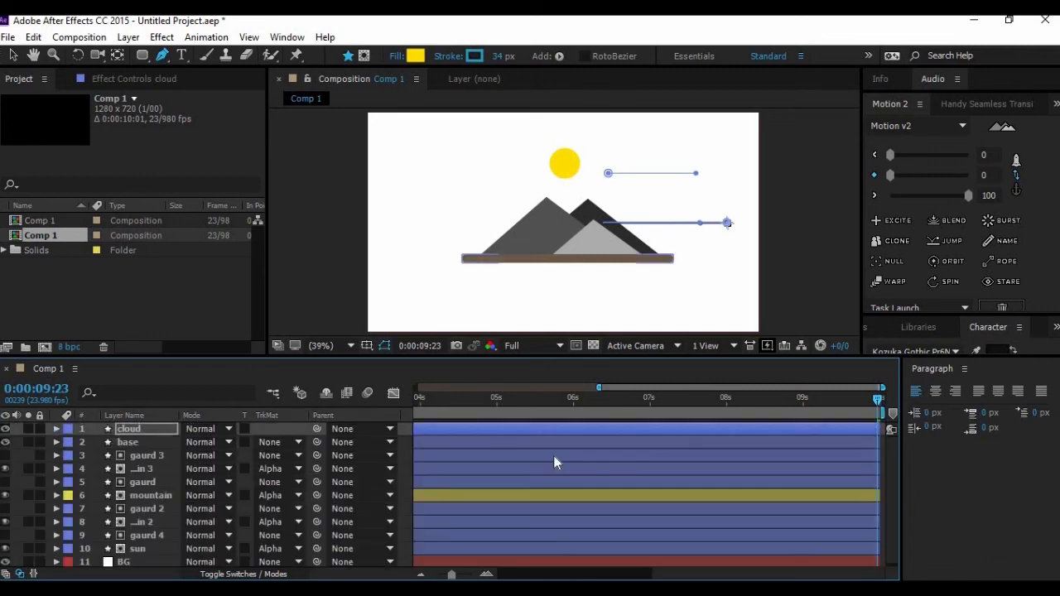
{"action": "left_click", "coordinate": [461, 398]}
{"action": "left_click", "coordinate": [354, 300]}
{"action": "key", "text": "ctrl+z"}
{"action": "left_click", "coordinate": [15, 55]}
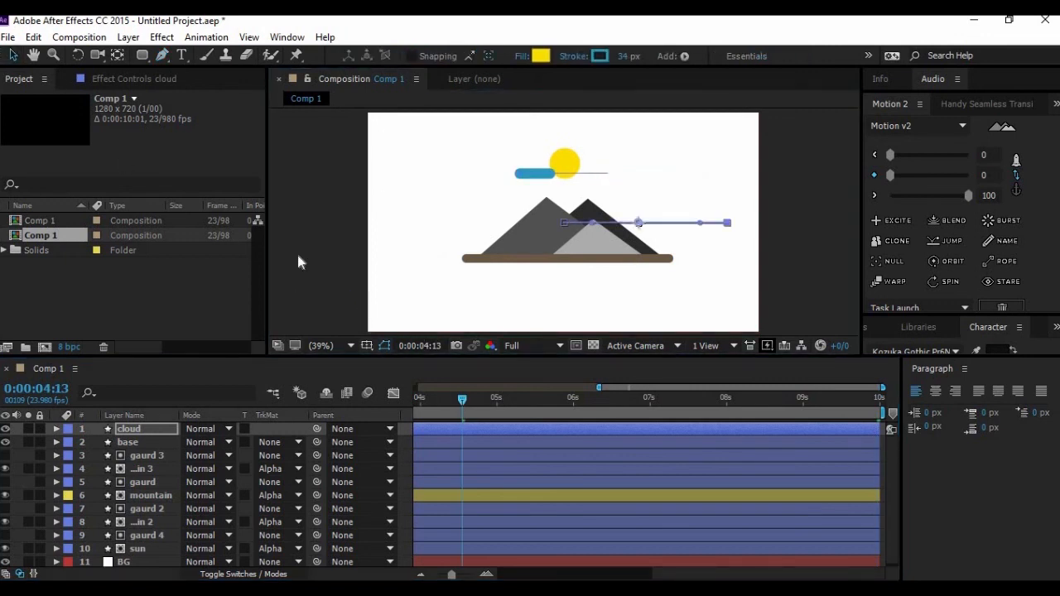
{"action": "left_click", "coordinate": [340, 237]}
{"action": "key", "text": "space"}
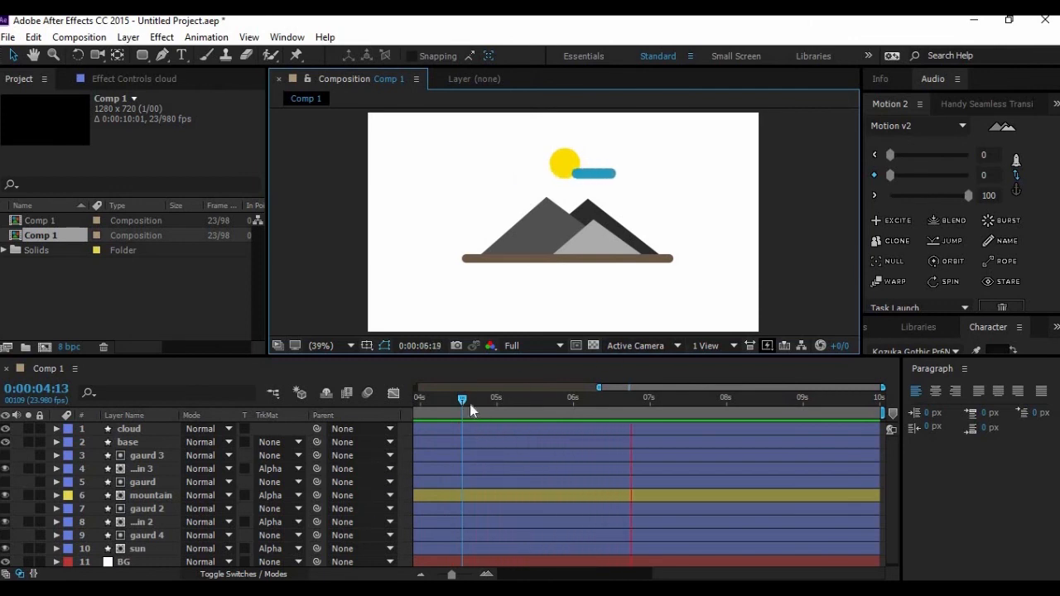
{"action": "key", "text": "space"}
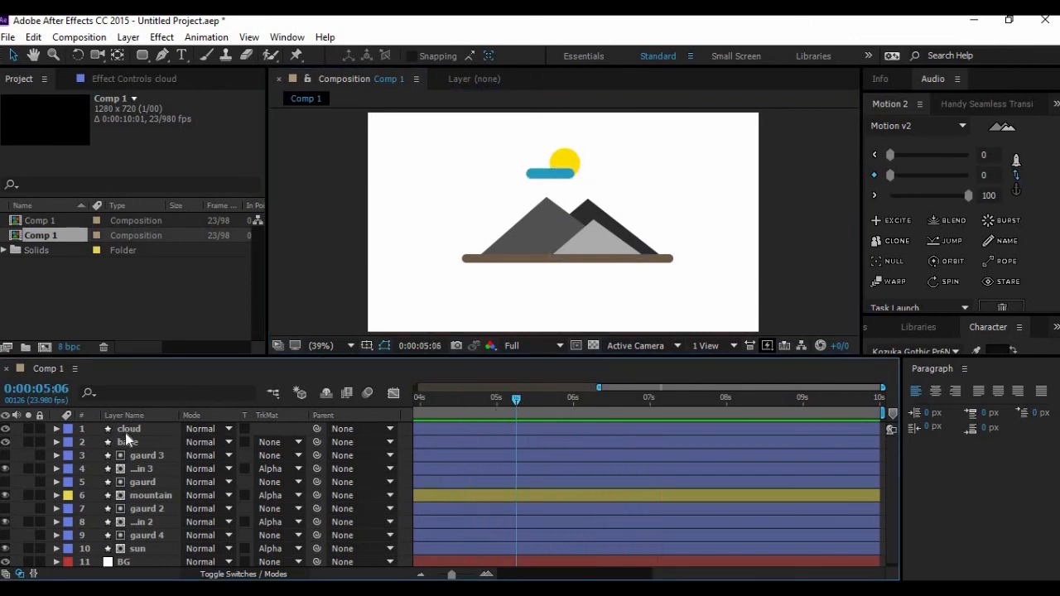
Pre-compose the cloud layer into a new composition named cloud, moving all attributes into it.
{"action": "left_click", "coordinate": [125, 431]}
{"action": "right_click", "coordinate": [153, 434]}
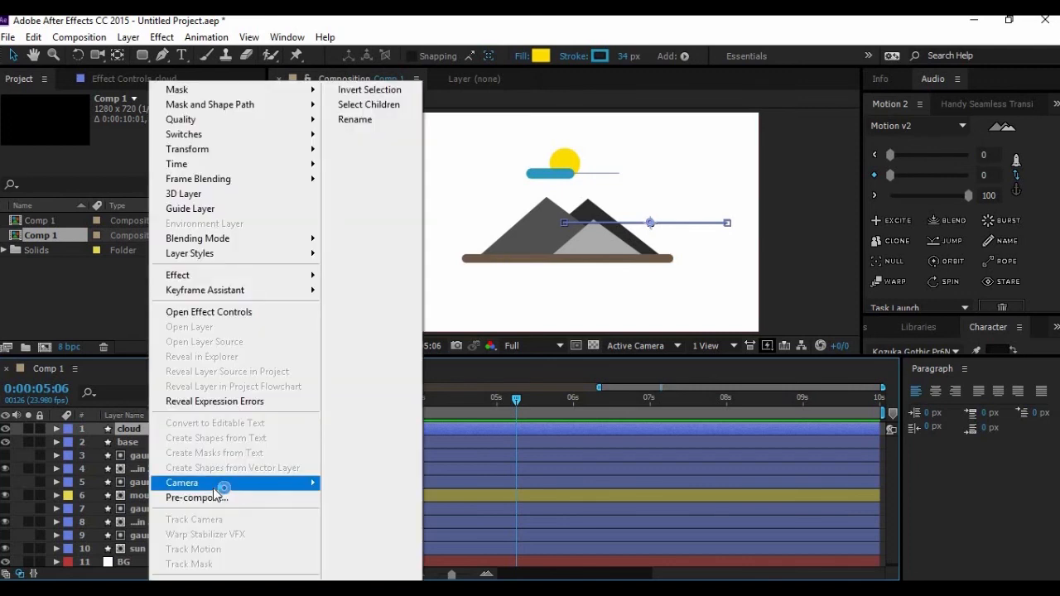
{"action": "left_click", "coordinate": [195, 499]}
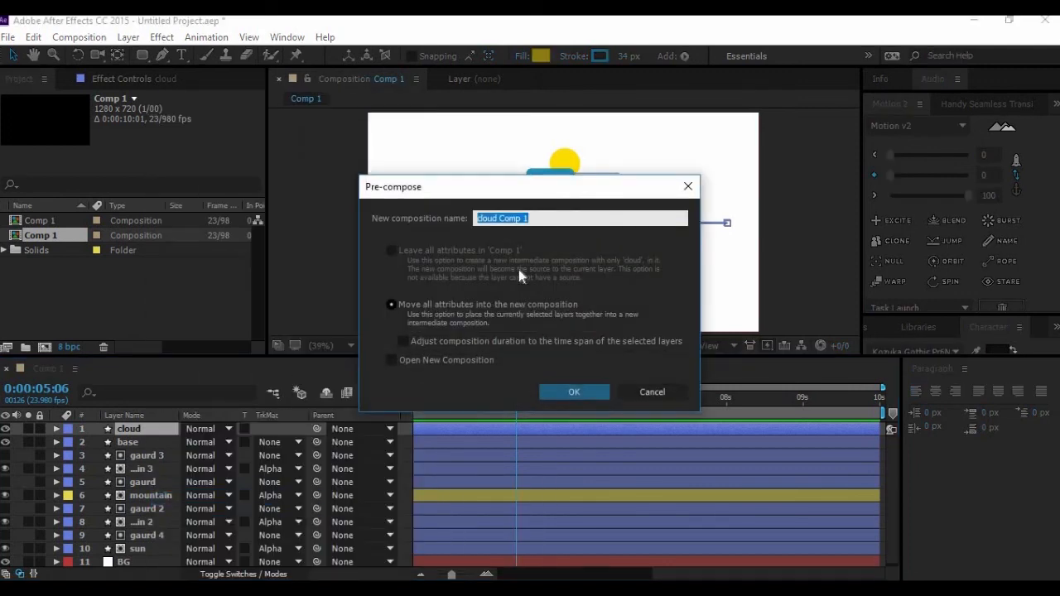
{"action": "type", "text": "clo"}
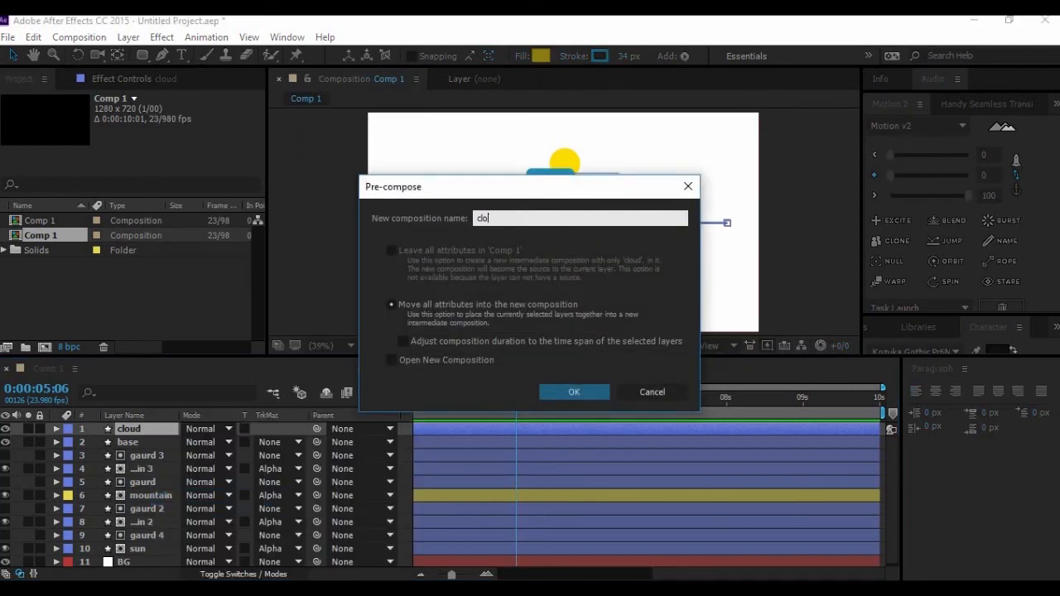
{"action": "left_click", "coordinate": [574, 391]}
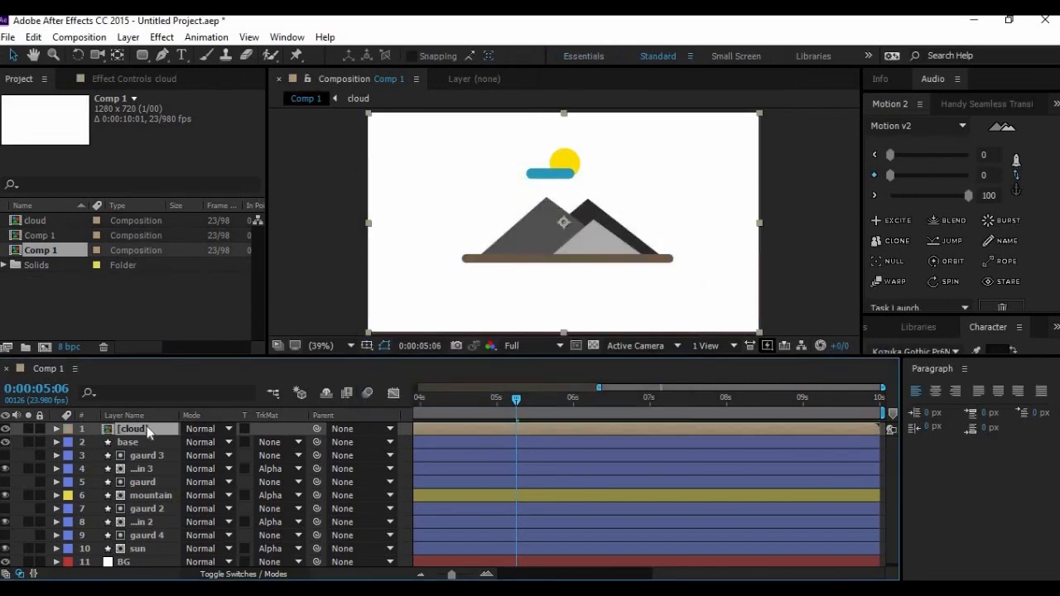
Duplicate the cloud composition layer and place the copy below and to the left of the original cloud.
{"action": "key", "text": "ctrl+d"}
{"action": "left_click_drag", "start_coordinate": [559, 176], "coordinate": [479, 204]}
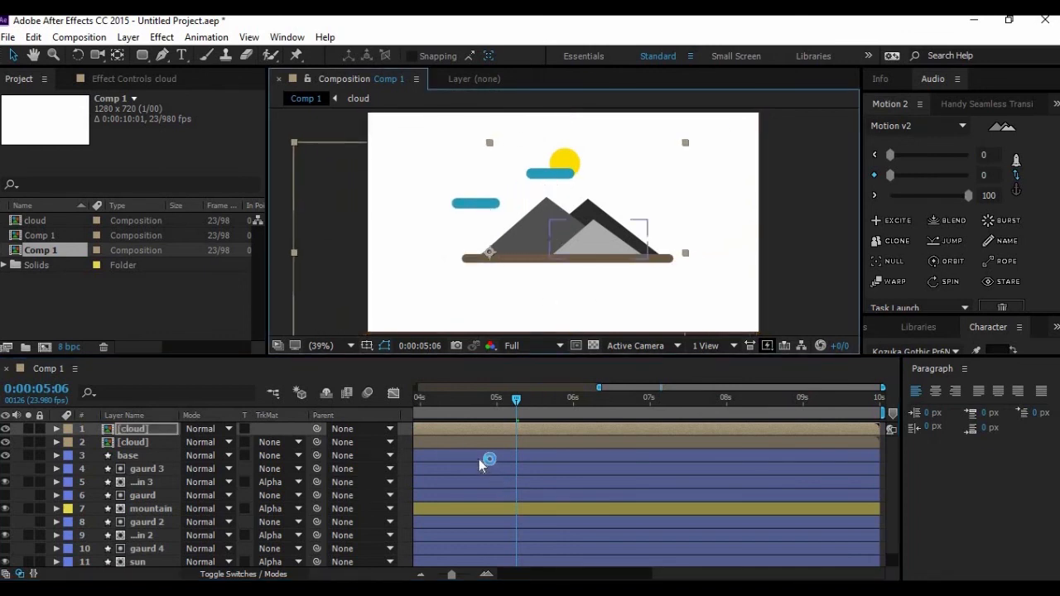
Delay the original cloud layer, second in the stack, to start at about 0:00:00:16, and preview the animation from the beginning.
{"action": "left_click", "coordinate": [444, 443]}
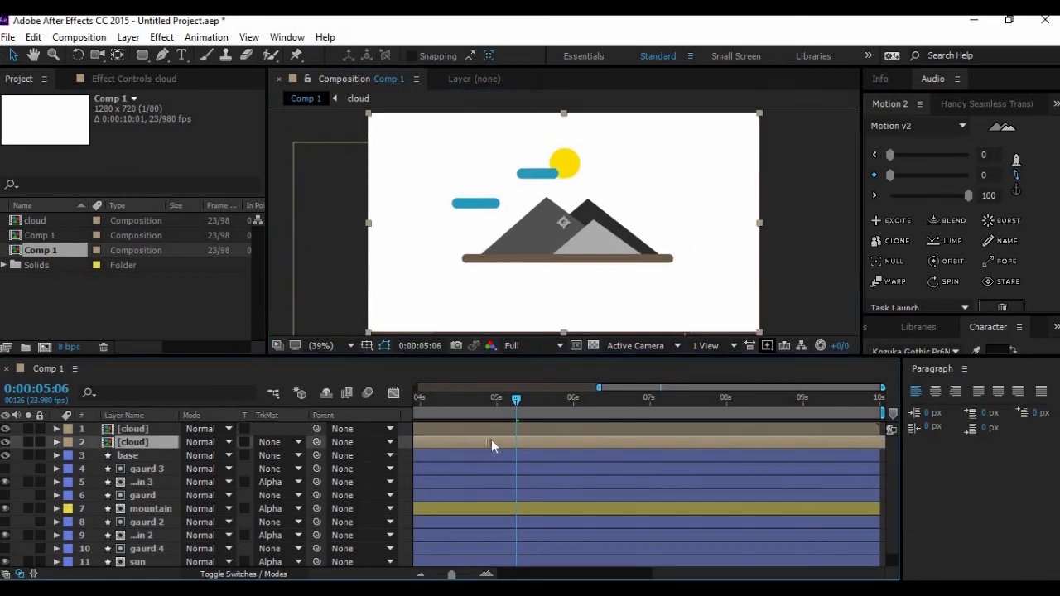
{"action": "mouse_move", "coordinate": [516, 399]}
{"action": "left_mouse_down"}
{"action": "mouse_move", "coordinate": [390, 403]}
{"action": "mouse_move", "coordinate": [501, 402]}
{"action": "left_mouse_up"}
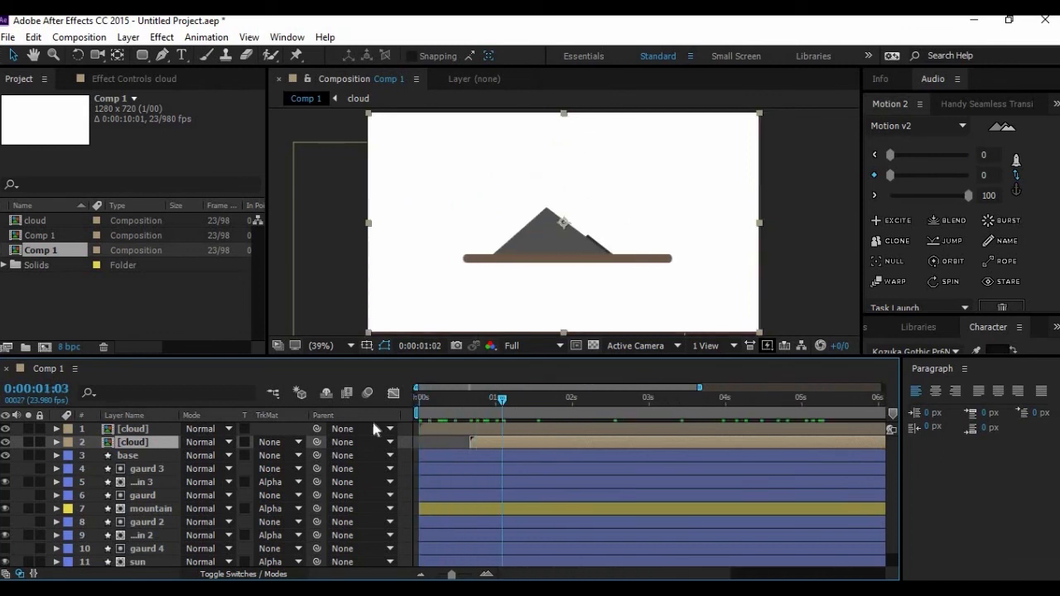
{"action": "key", "text": "space"}
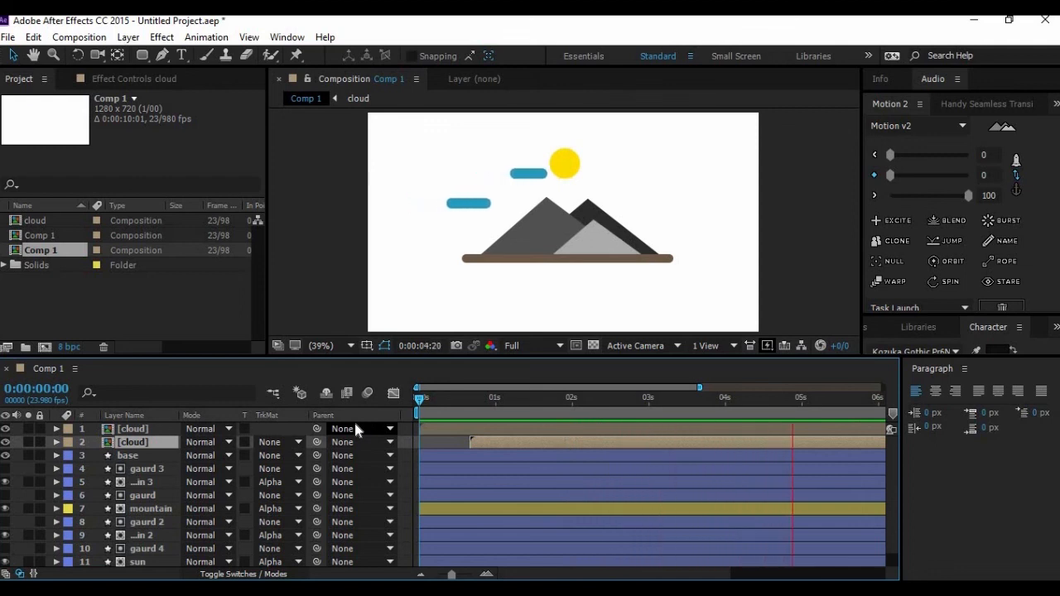
{"action": "left_click", "coordinate": [470, 398]}
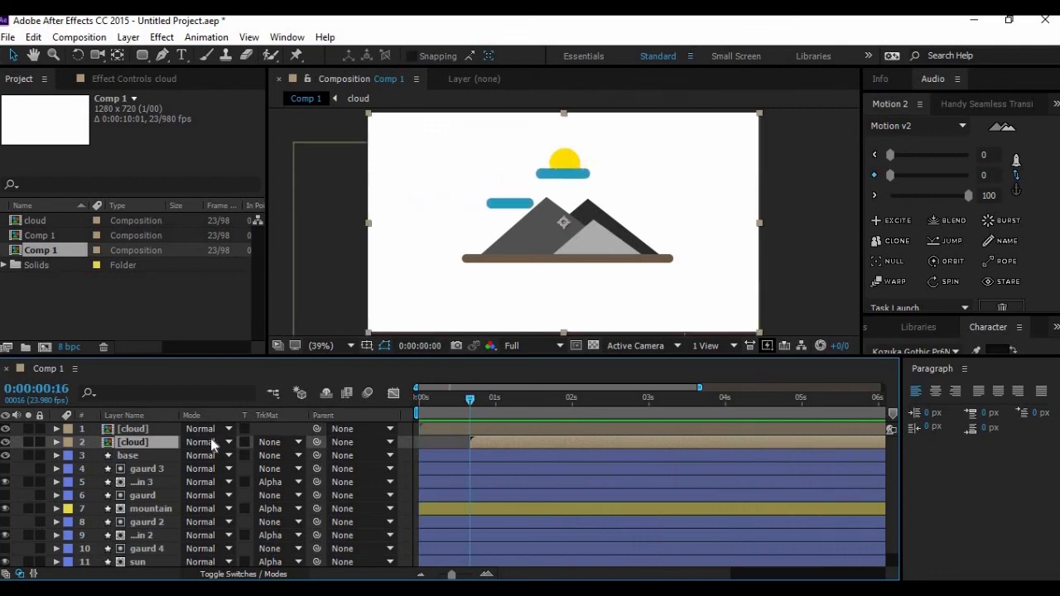
Duplicate the front cloud layer, shift the copy slightly up and to the right at 0:00:06:20, and rotate it 180° for opposite drift.
{"action": "left_click", "coordinate": [147, 429]}
{"action": "left_click_drag", "start_coordinate": [667, 401], "coordinate": [637, 400]}
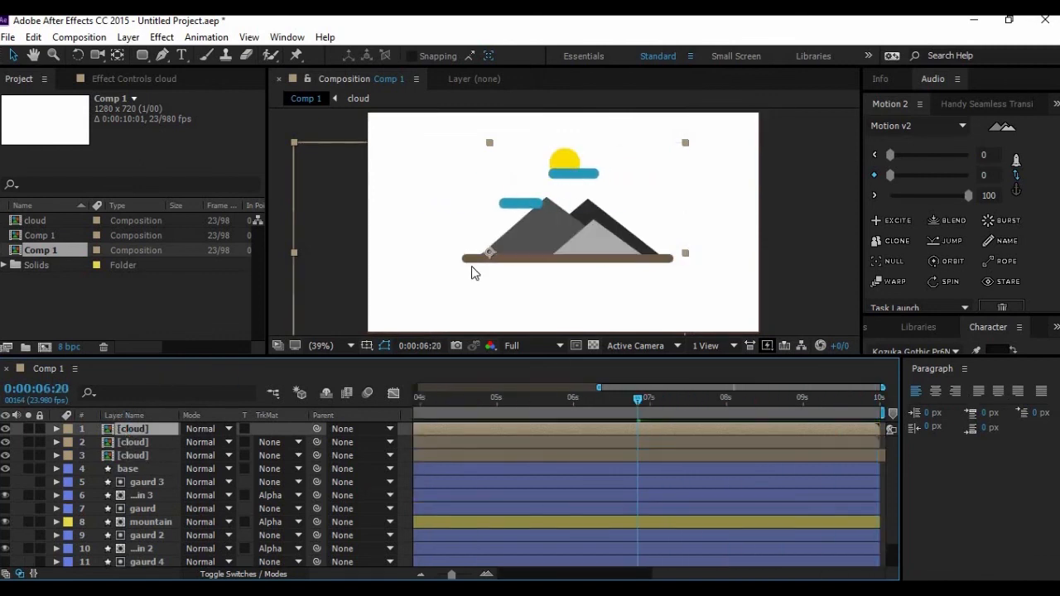
{"action": "left_click_drag", "start_coordinate": [496, 245], "coordinate": [524, 231]}
{"action": "left_click", "coordinate": [119, 58]}
{"action": "key", "text": "w"}
{"action": "left_click_drag", "start_coordinate": [327, 225], "coordinate": [351, 295]}
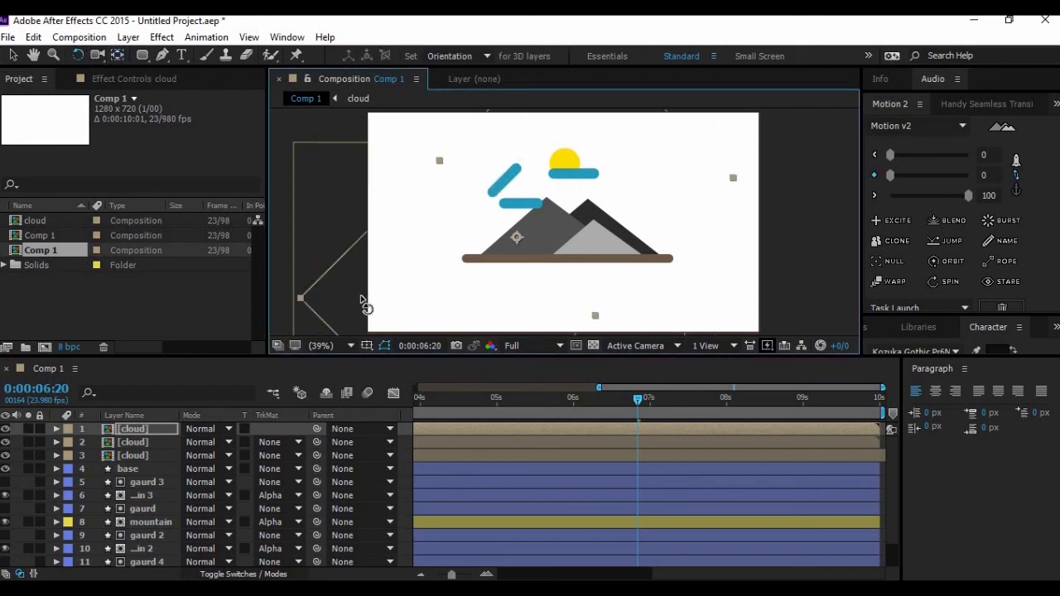
{"action": "left_click_drag", "start_coordinate": [428, 340], "coordinate": [654, 369]}
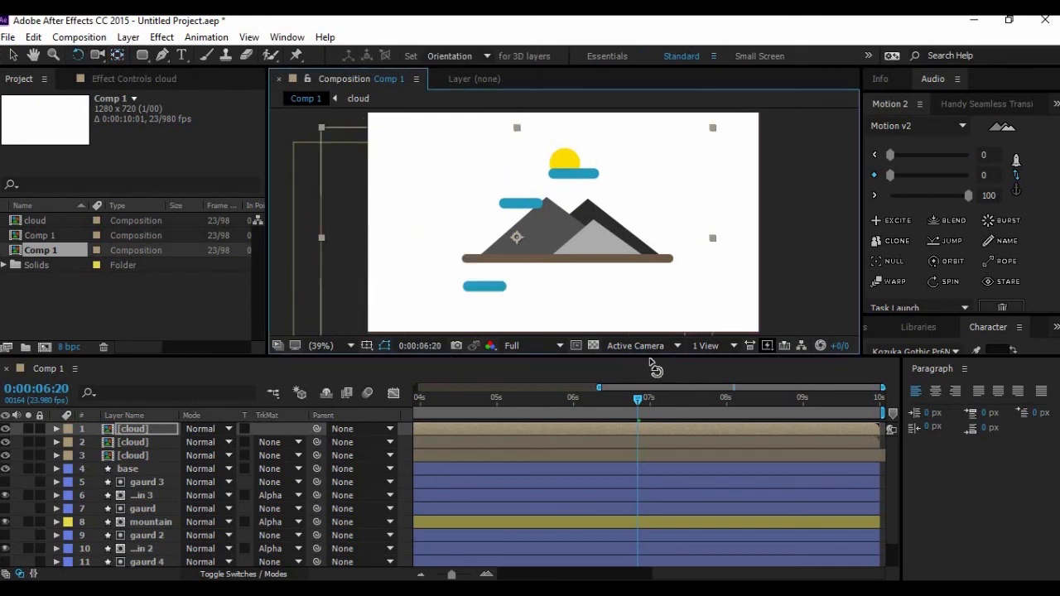
Move the rotated cloud copy above the right slope of the mountains, to the right of the sun, and deselect it.
{"action": "left_click", "coordinate": [14, 56]}
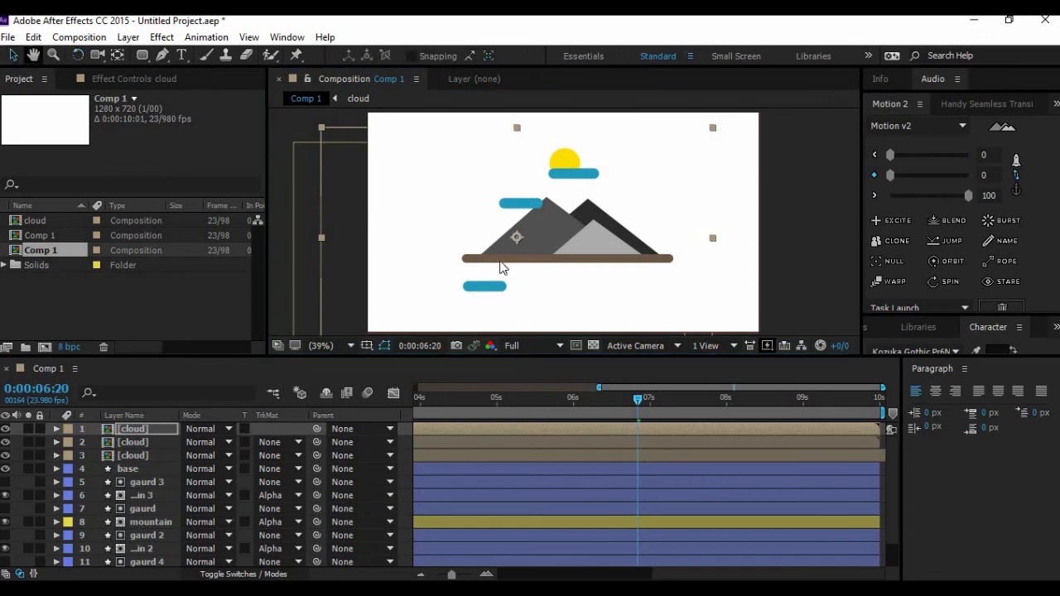
{"action": "left_click_drag", "start_coordinate": [494, 289], "coordinate": [672, 195]}
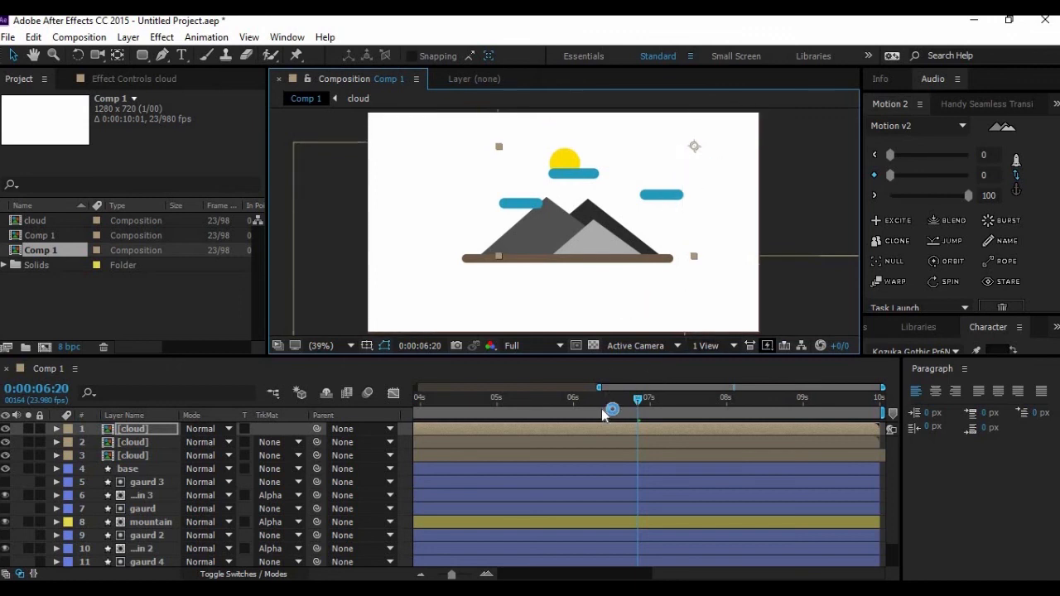
{"action": "left_click", "coordinate": [13, 55]}
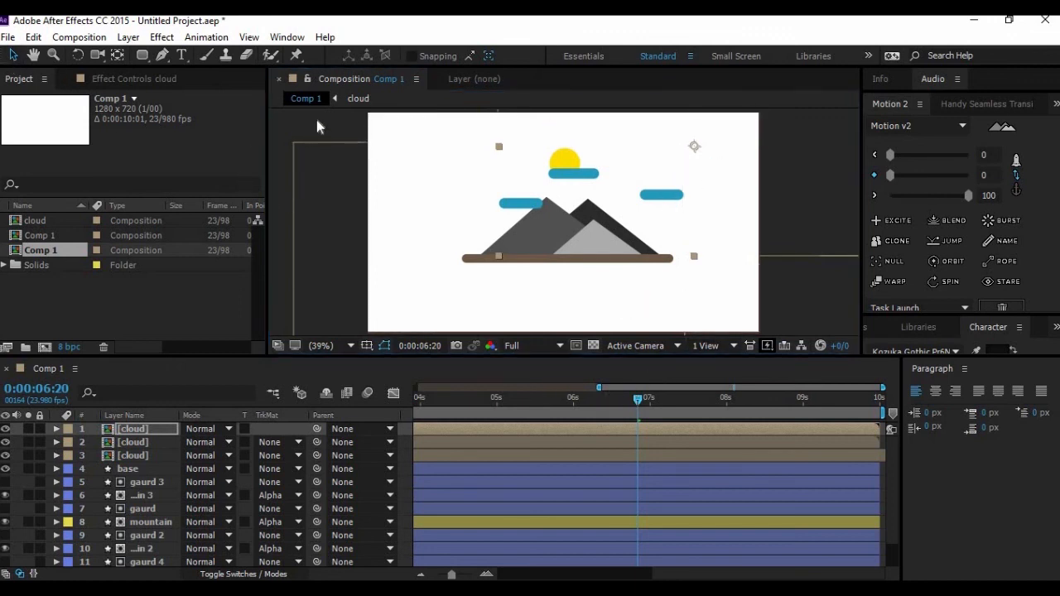
{"action": "left_click", "coordinate": [315, 115]}
Play the animation from 0:00:00:00 and scrub through the whole timeline to review the drift of the three clouds.
{"action": "left_click_drag", "start_coordinate": [644, 397], "coordinate": [155, 416]}
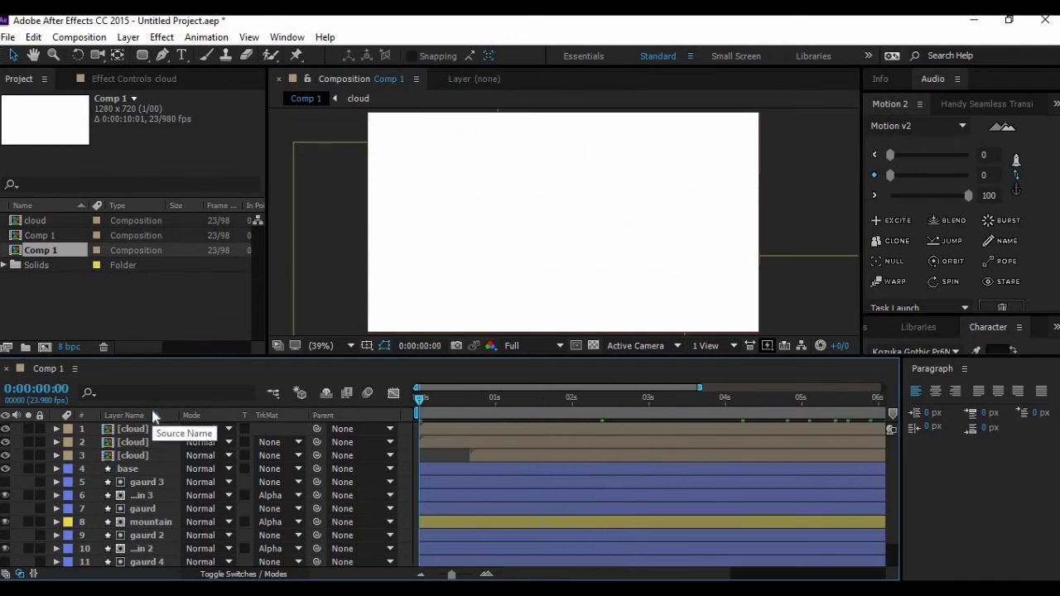
{"action": "key", "text": "space"}
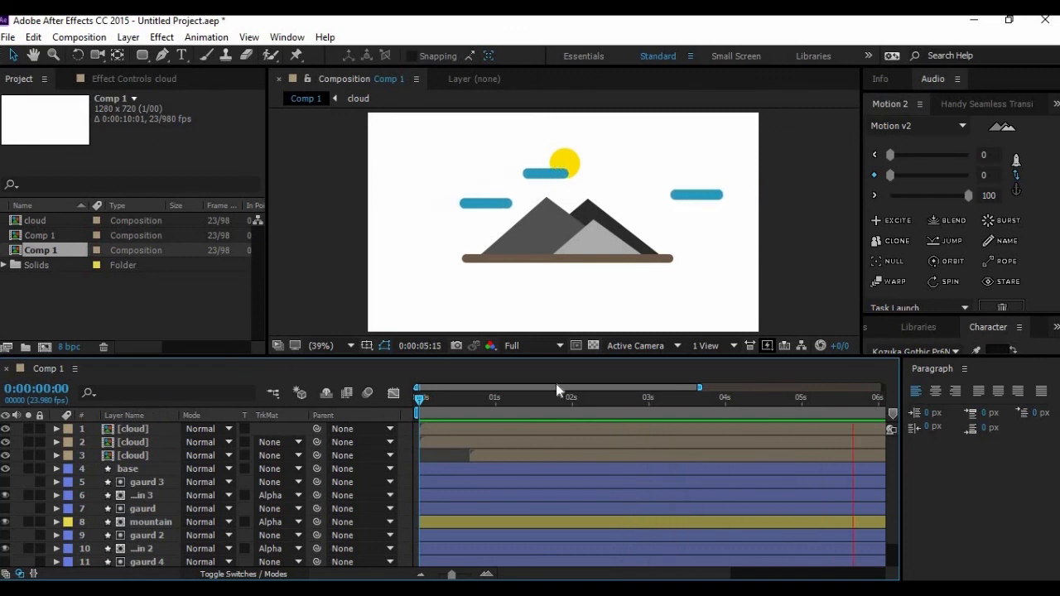
{"action": "left_click", "coordinate": [599, 408]}
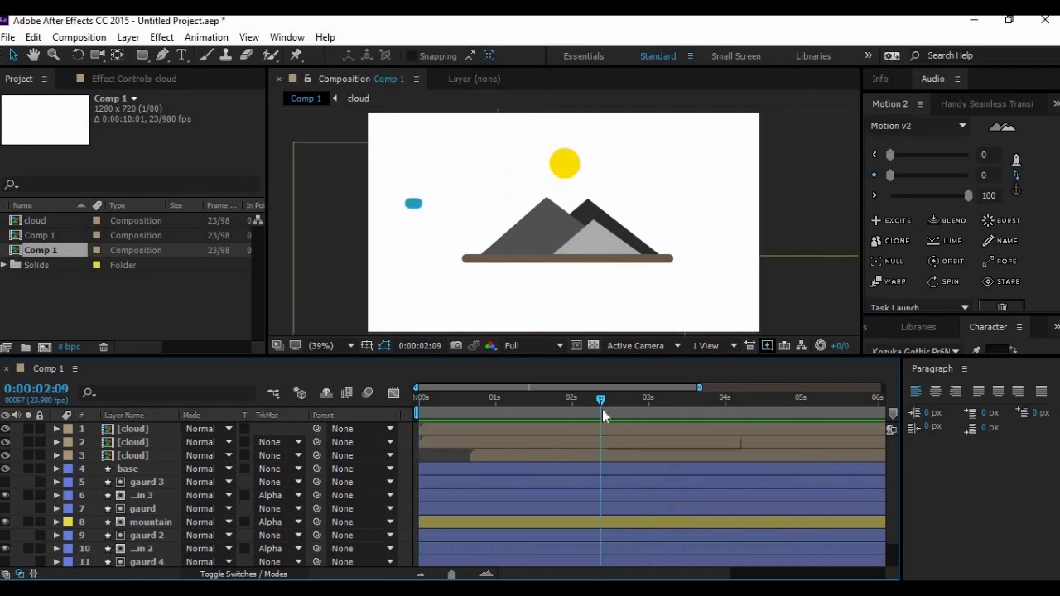
{"action": "left_click_drag", "start_coordinate": [601, 399], "coordinate": [941, 387]}
{"action": "left_click_drag", "start_coordinate": [839, 411], "coordinate": [448, 470]}
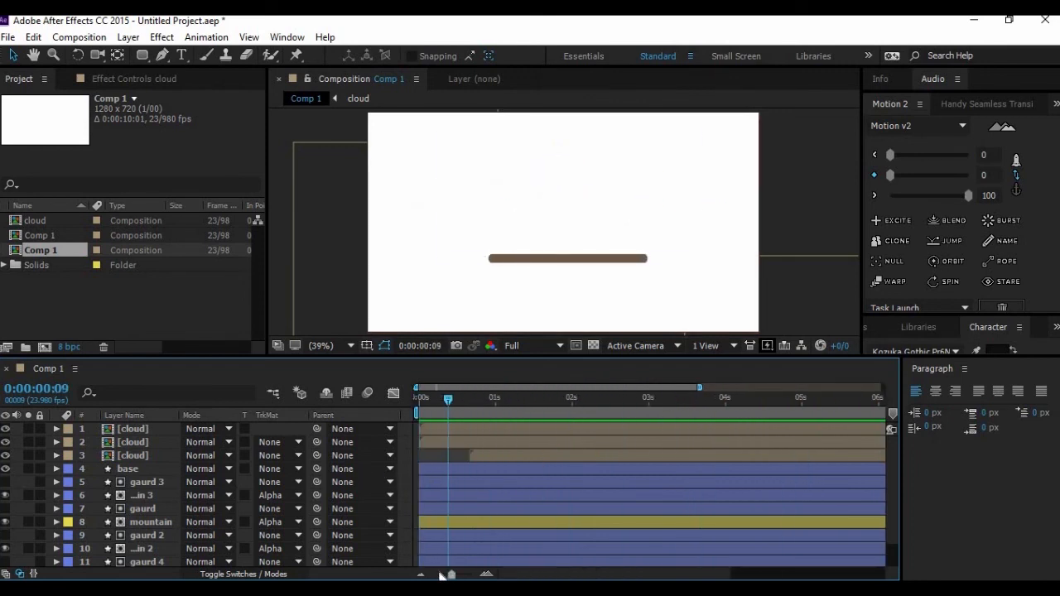
{"action": "left_click_drag", "start_coordinate": [451, 574], "coordinate": [437, 573]}
{"action": "left_click_drag", "start_coordinate": [426, 409], "coordinate": [788, 423]}
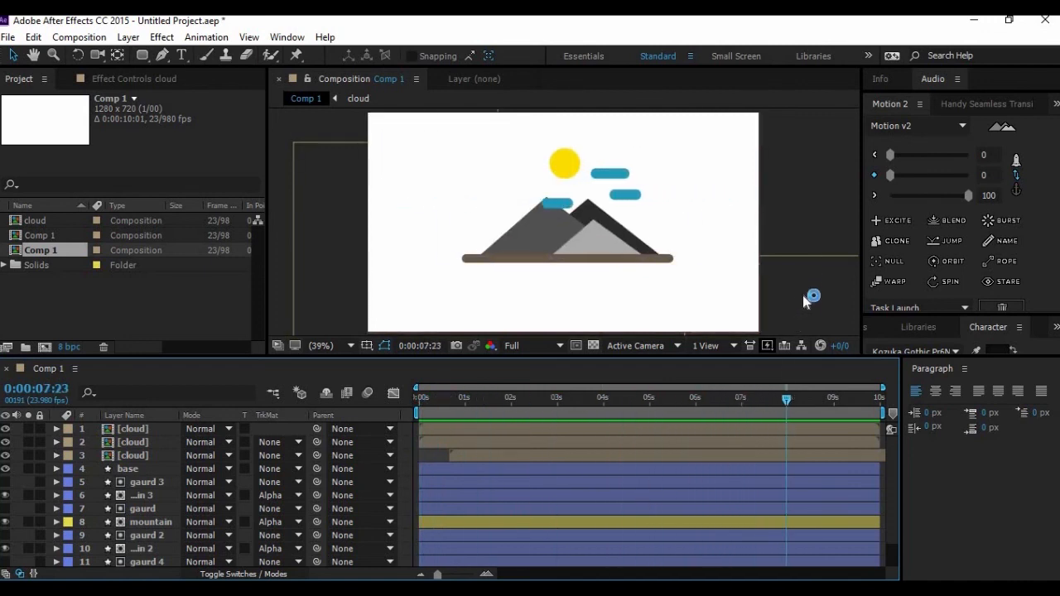